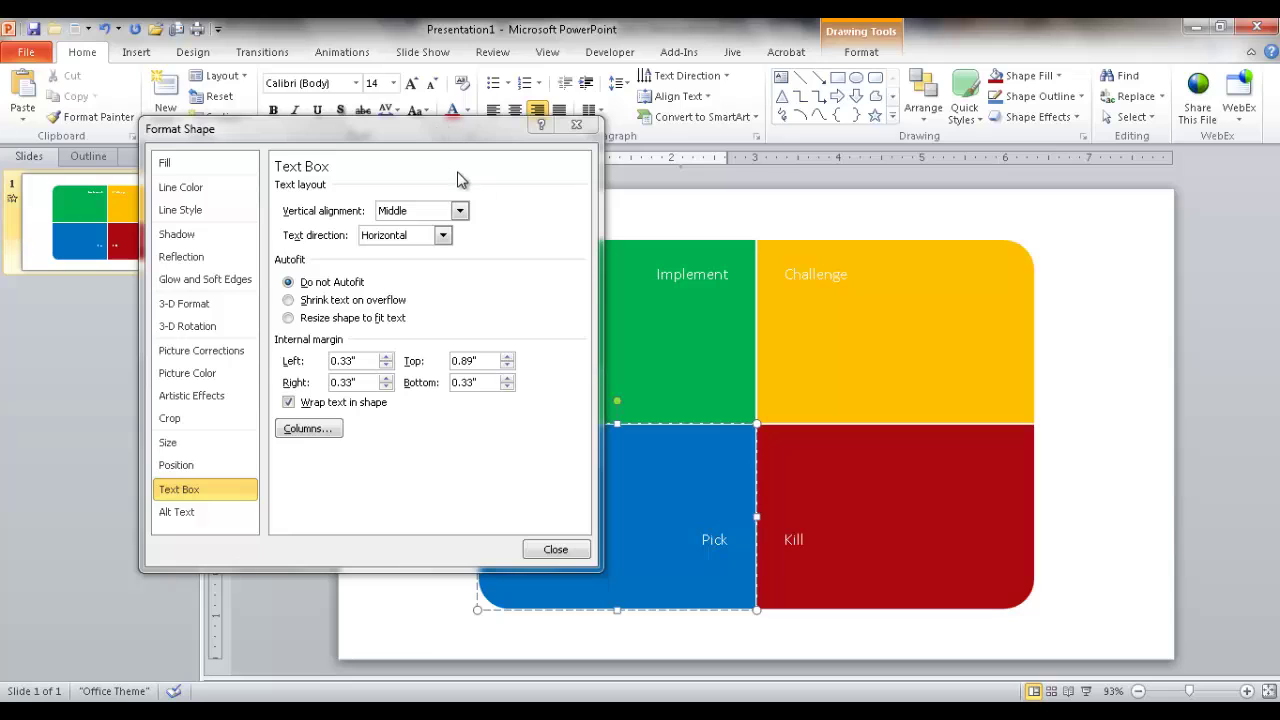
- Set the vertical text alignment of the blue Pick quadrant to Bottom
click(460, 211)
click(458, 252)
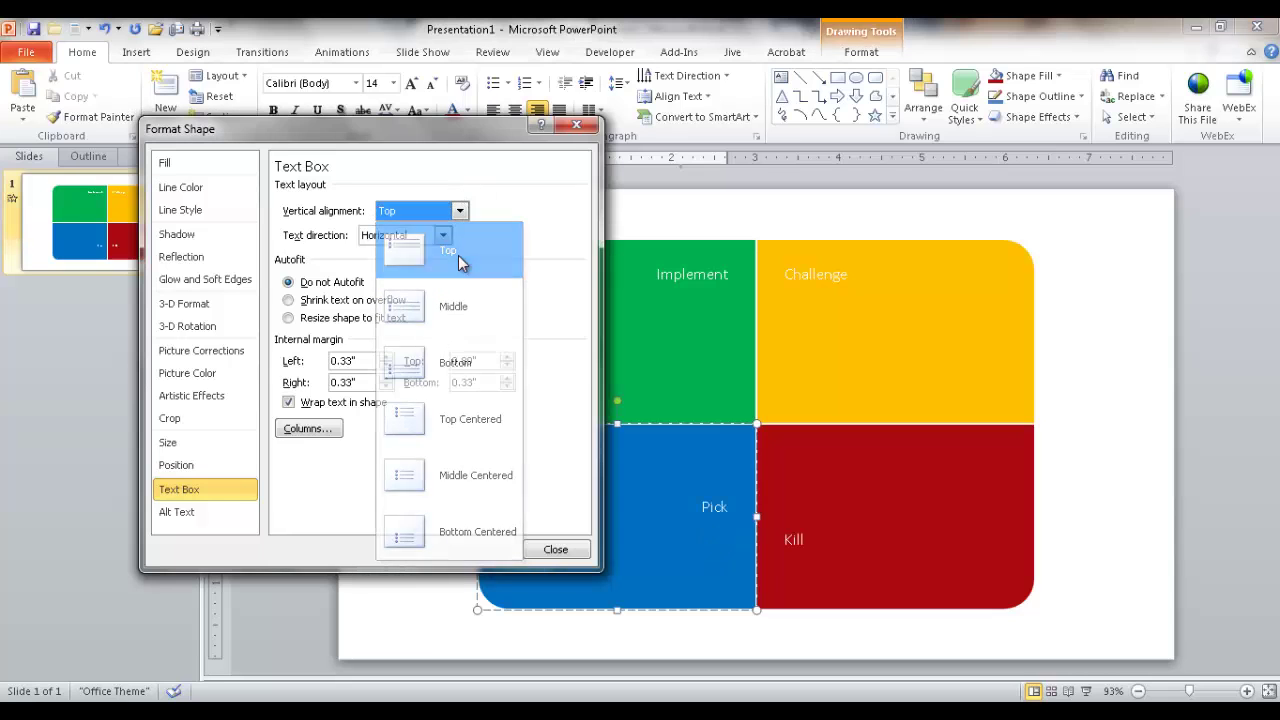
click(459, 211)
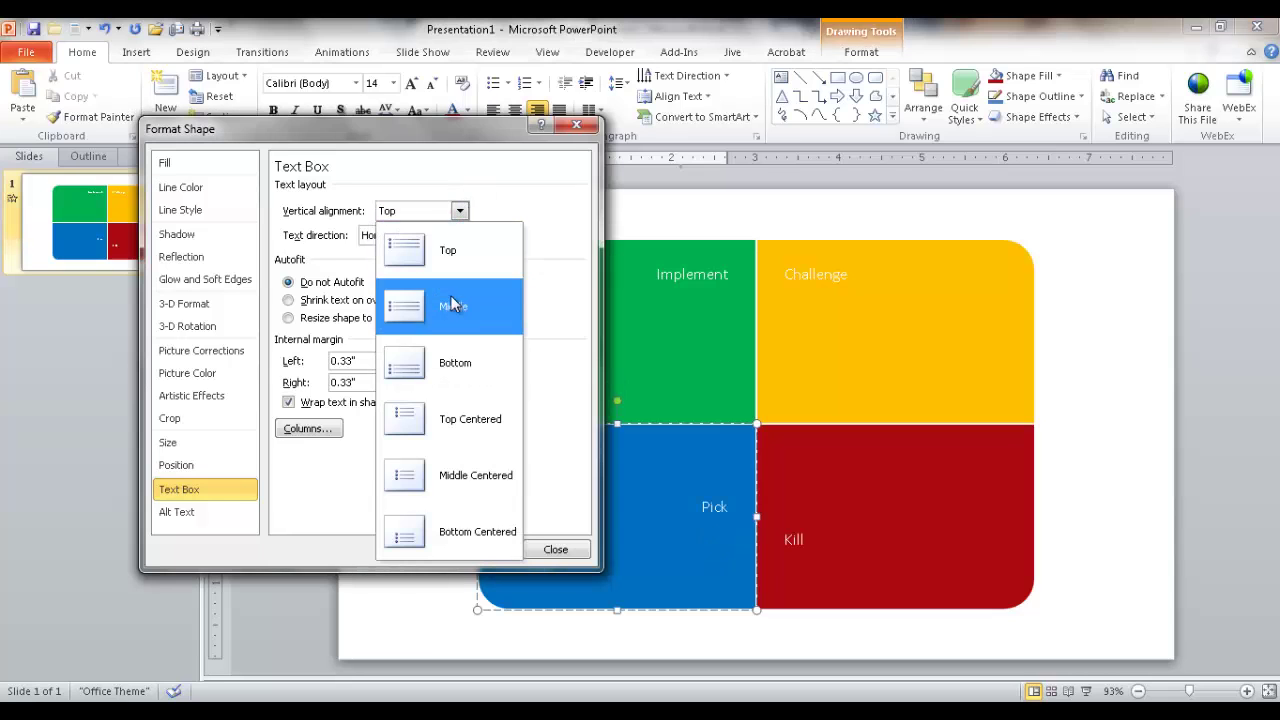
click(450, 366)
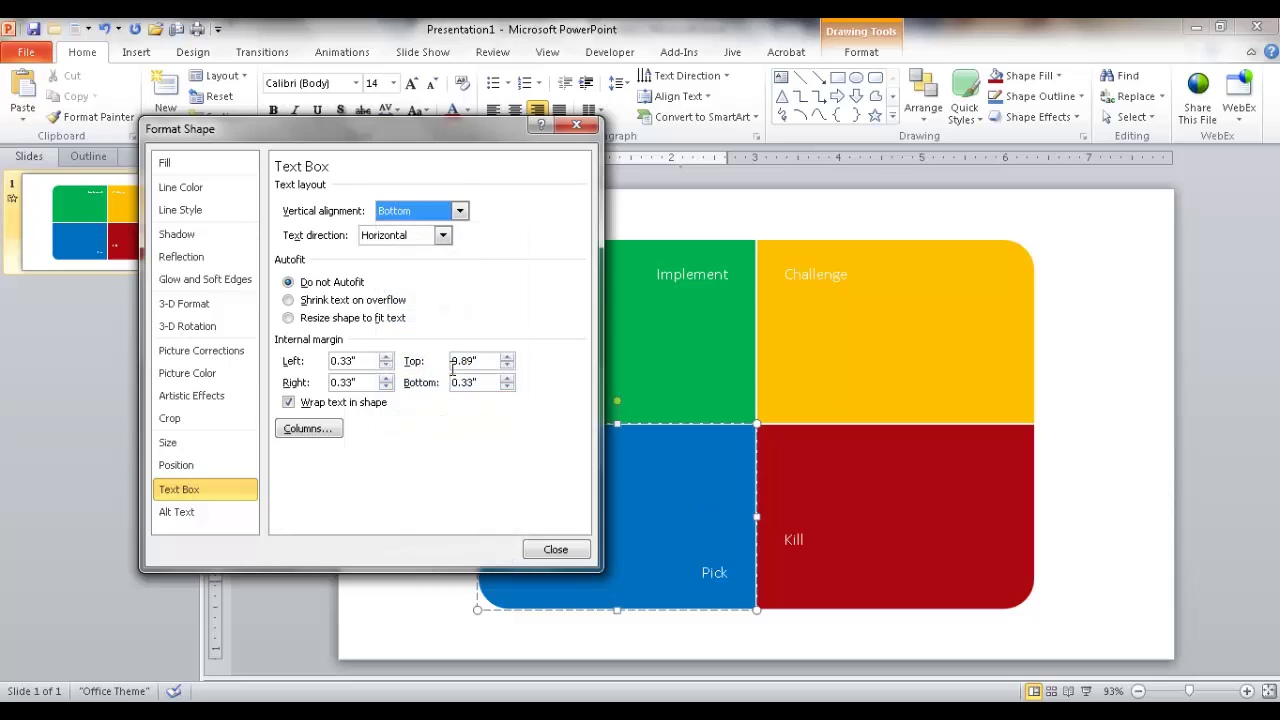
- Align the red Kill quadrant's text vertically to Bottom and finish formatting the shape
click(793, 539)
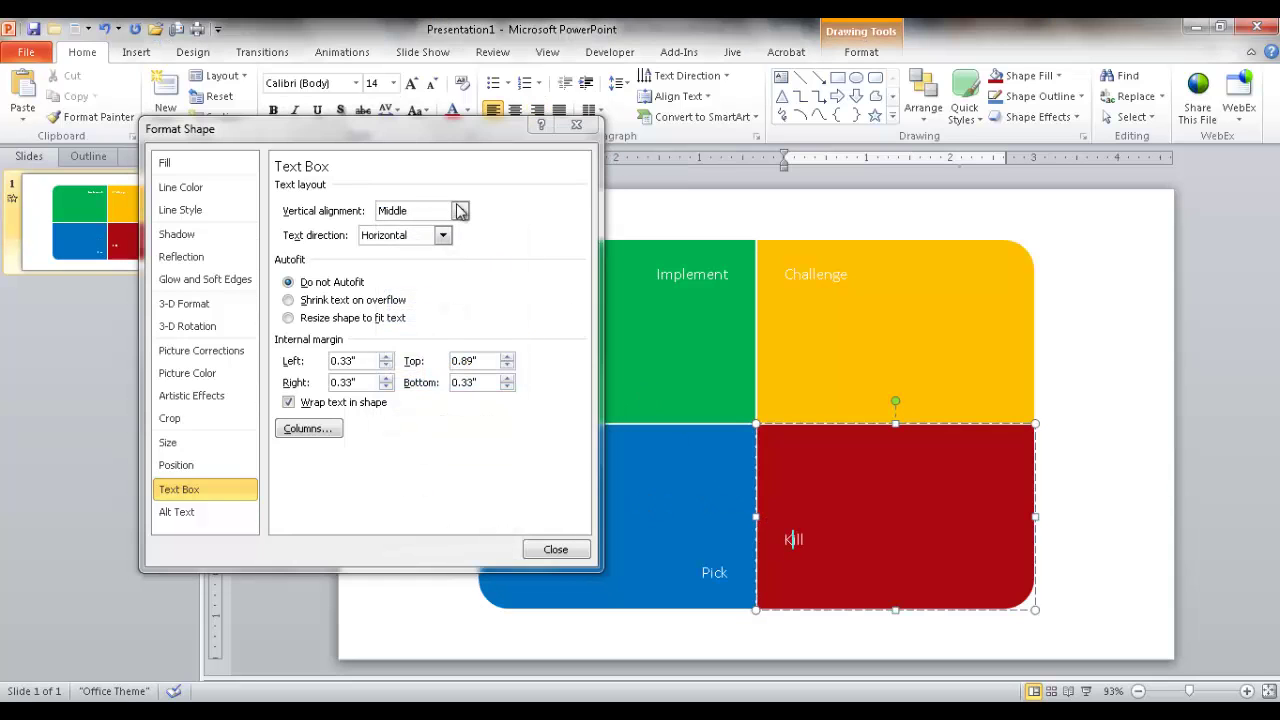
click(462, 211)
click(472, 364)
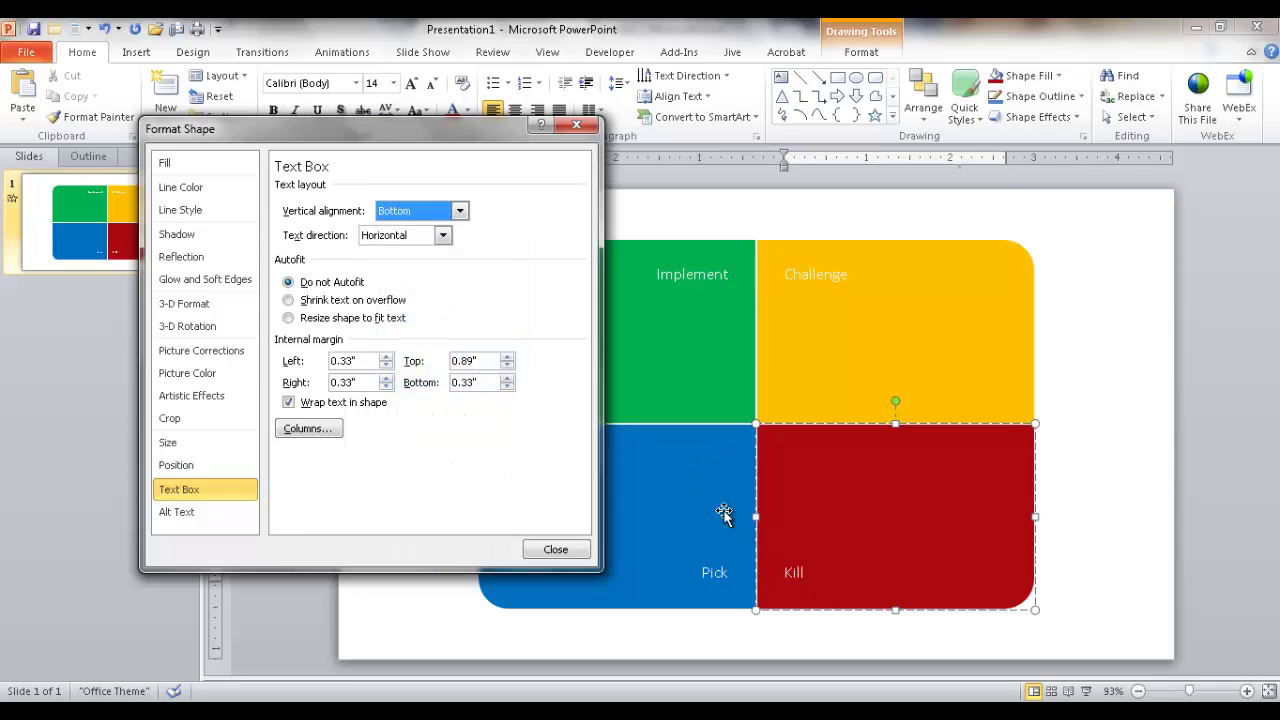
click(565, 550)
click(1098, 410)
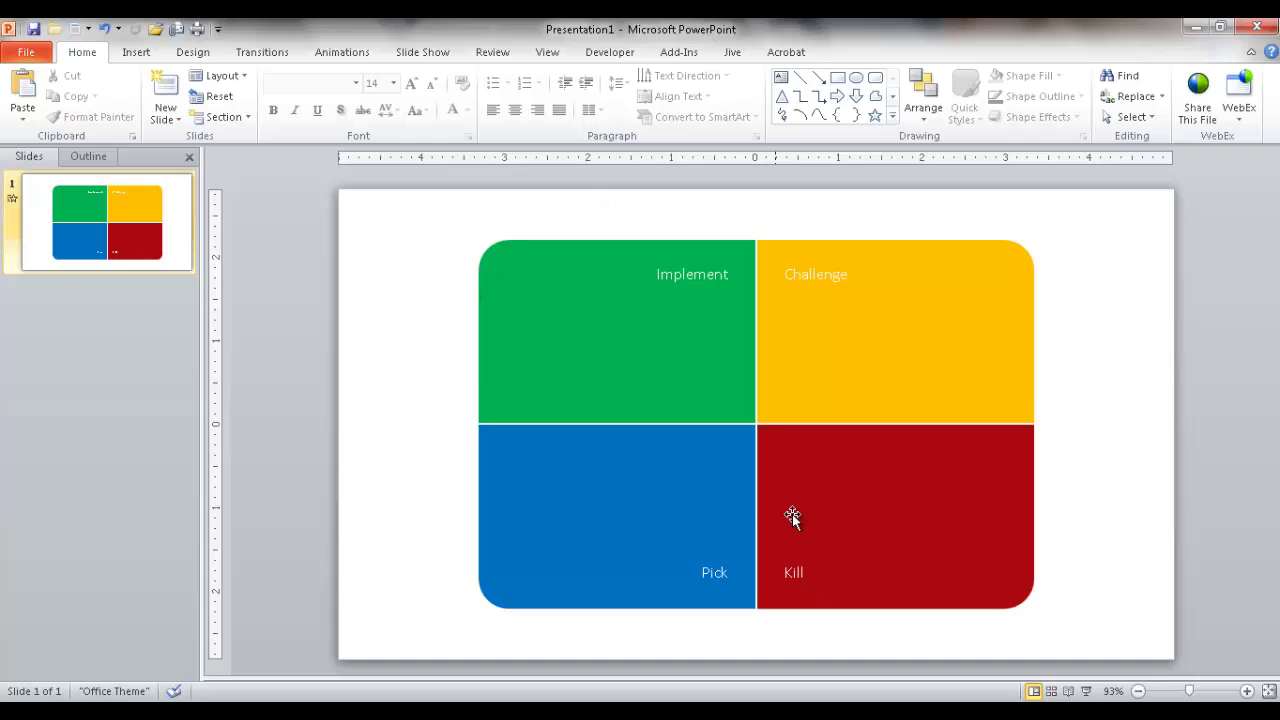
- Save all four quadrant shapes together as a PNG picture named pick-chart in the Pictures library
key(ctrl+a)
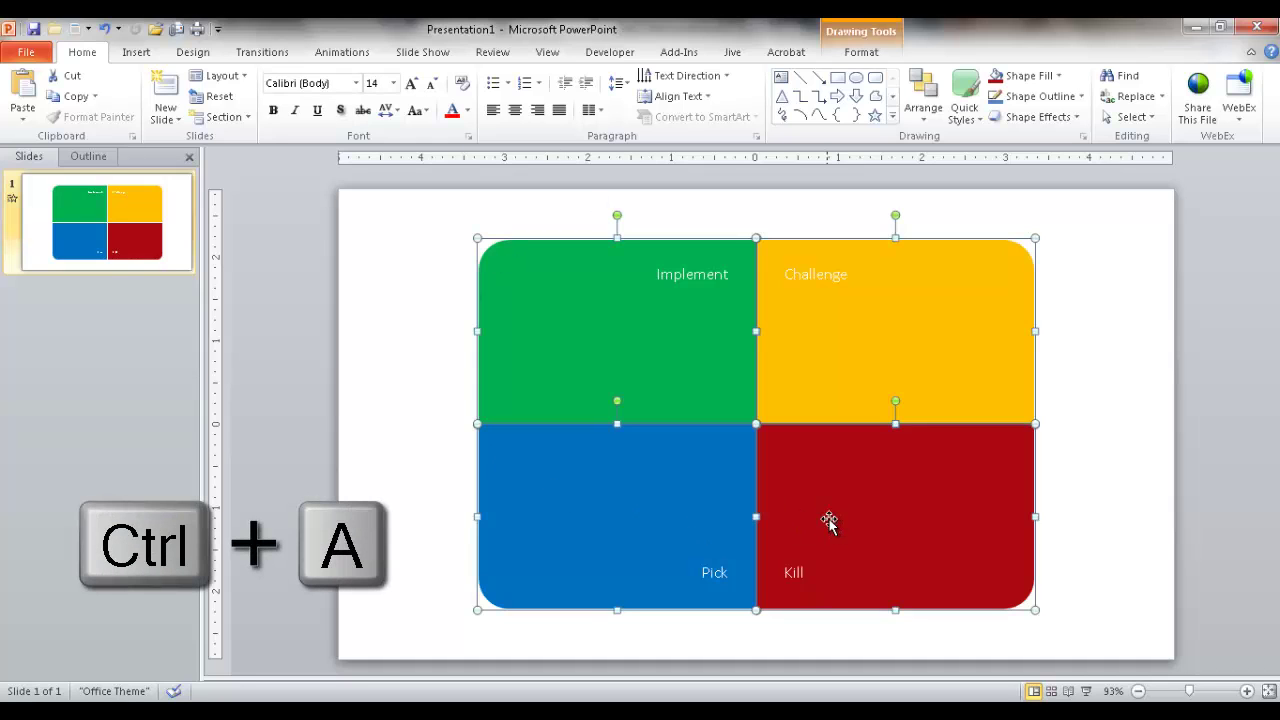
right_click(708, 362)
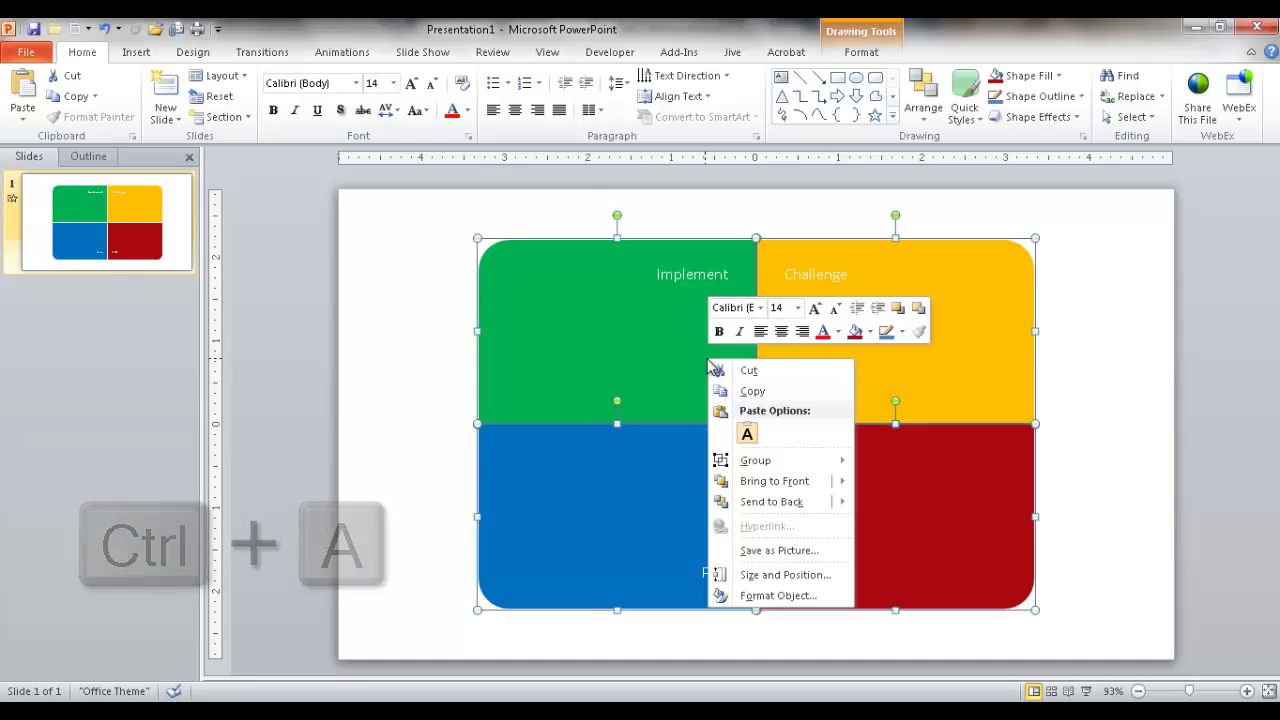
click(805, 550)
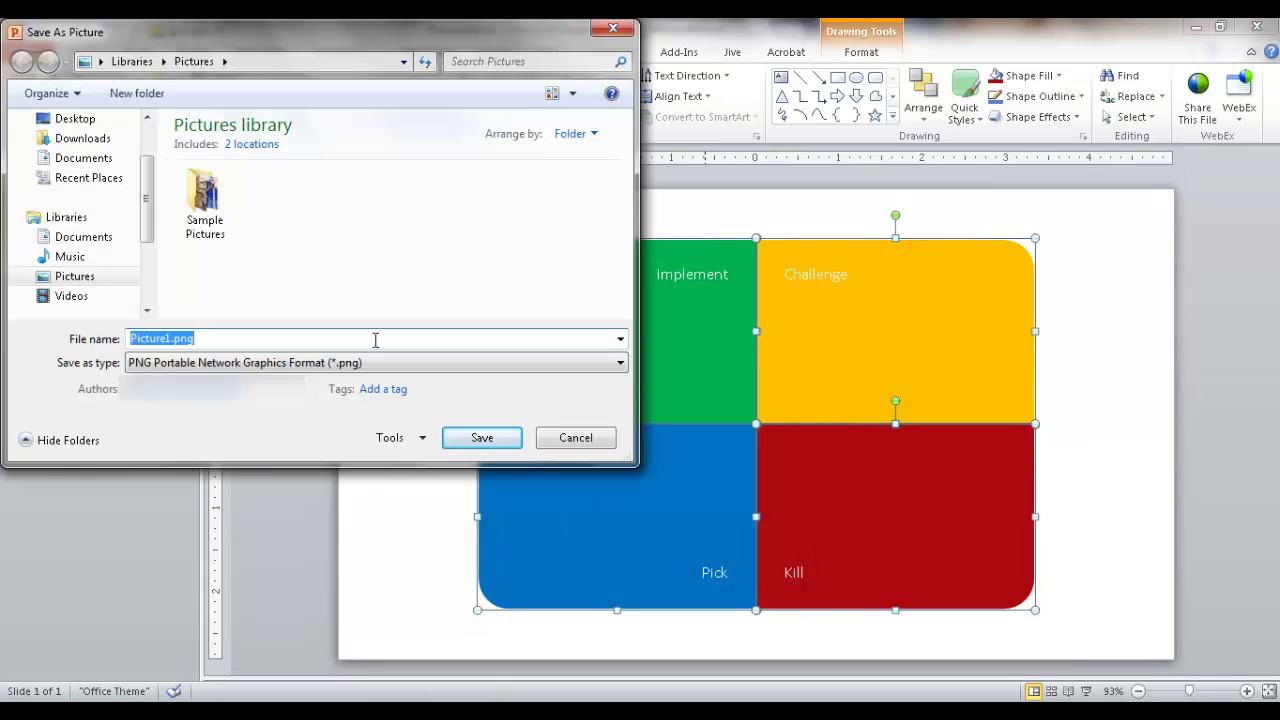
text(pick-chart)
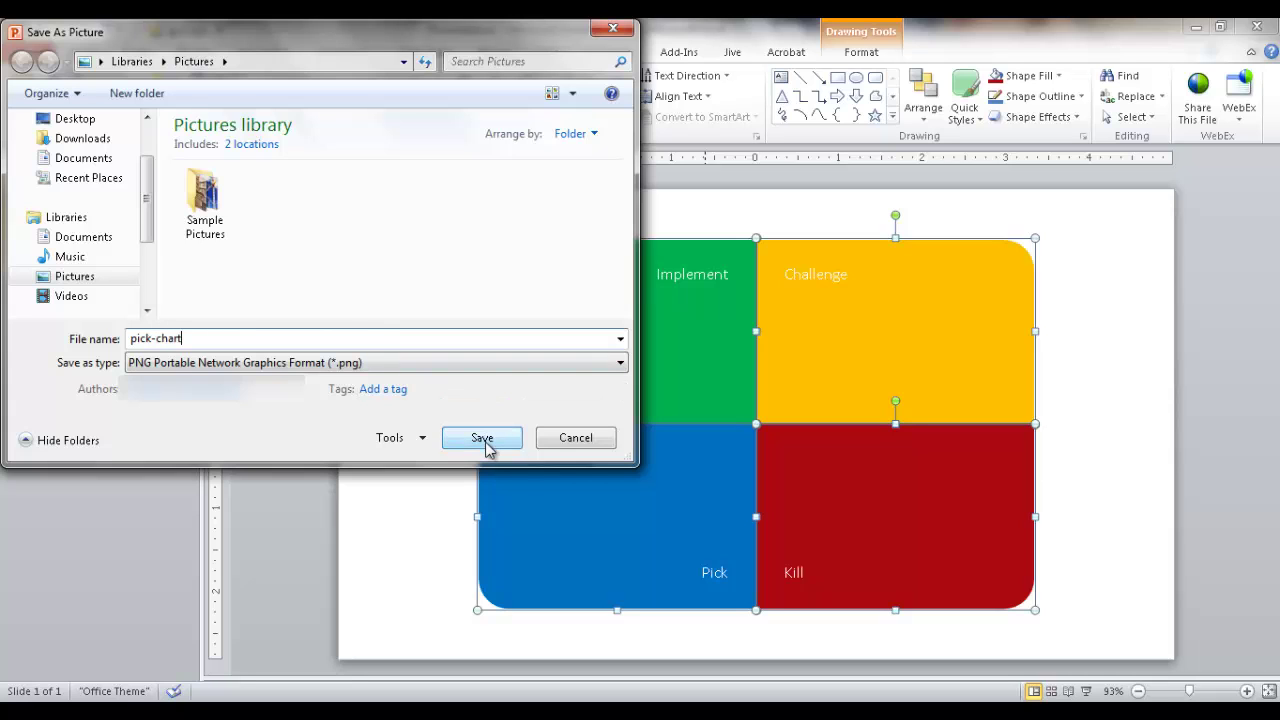
click(482, 437)
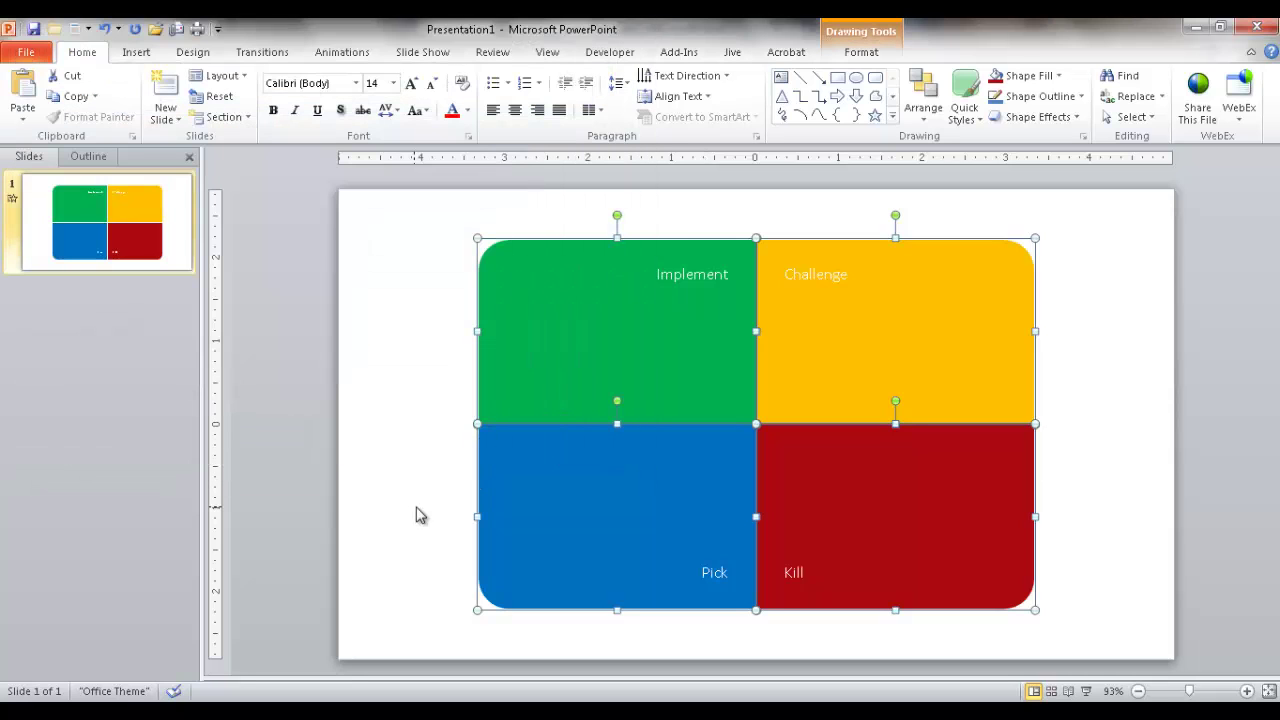
- Switch to the pick-chart.xlsm workbook in Excel, review the Steps list on Sheet3 and return to Sheet2
key(alt+Tab)
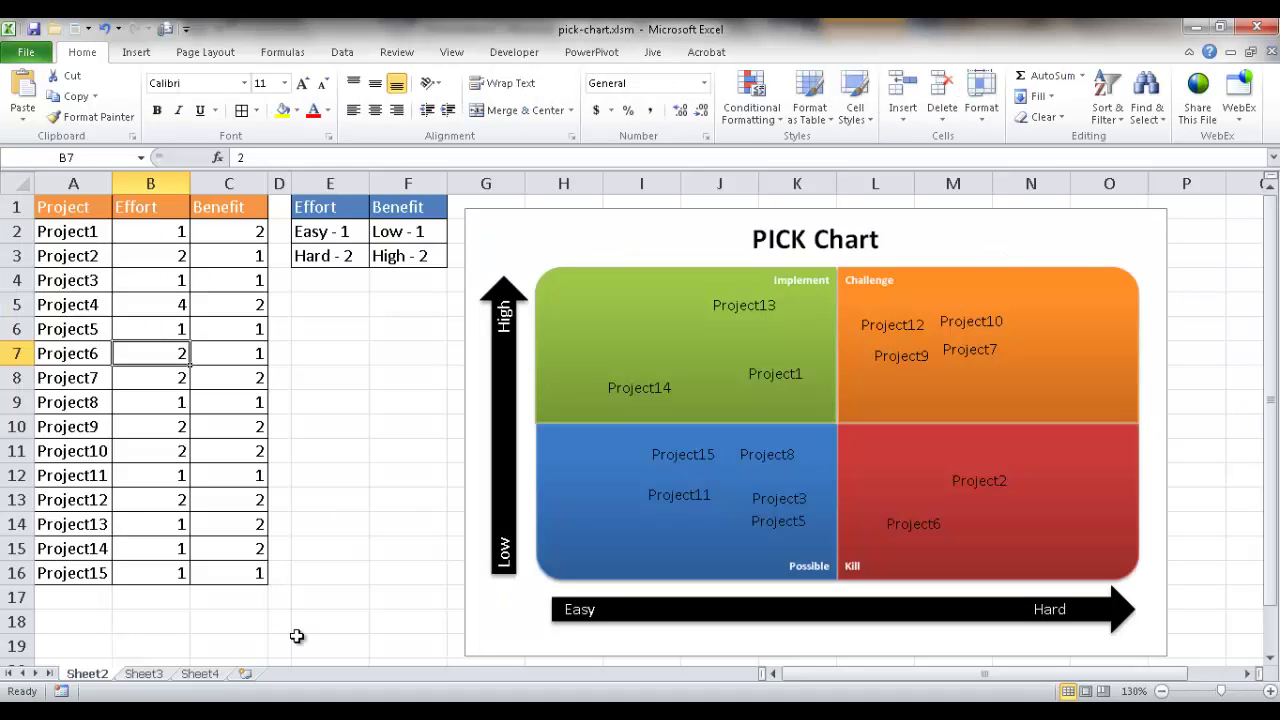
click(148, 674)
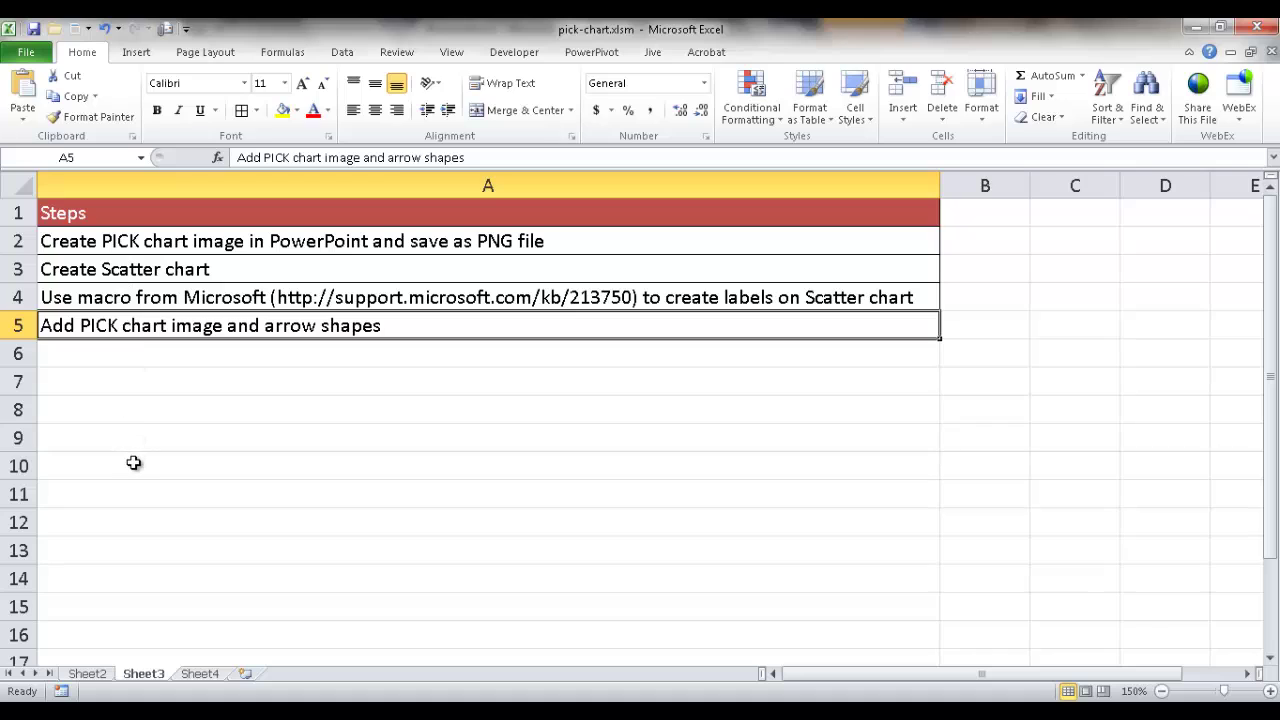
click(108, 675)
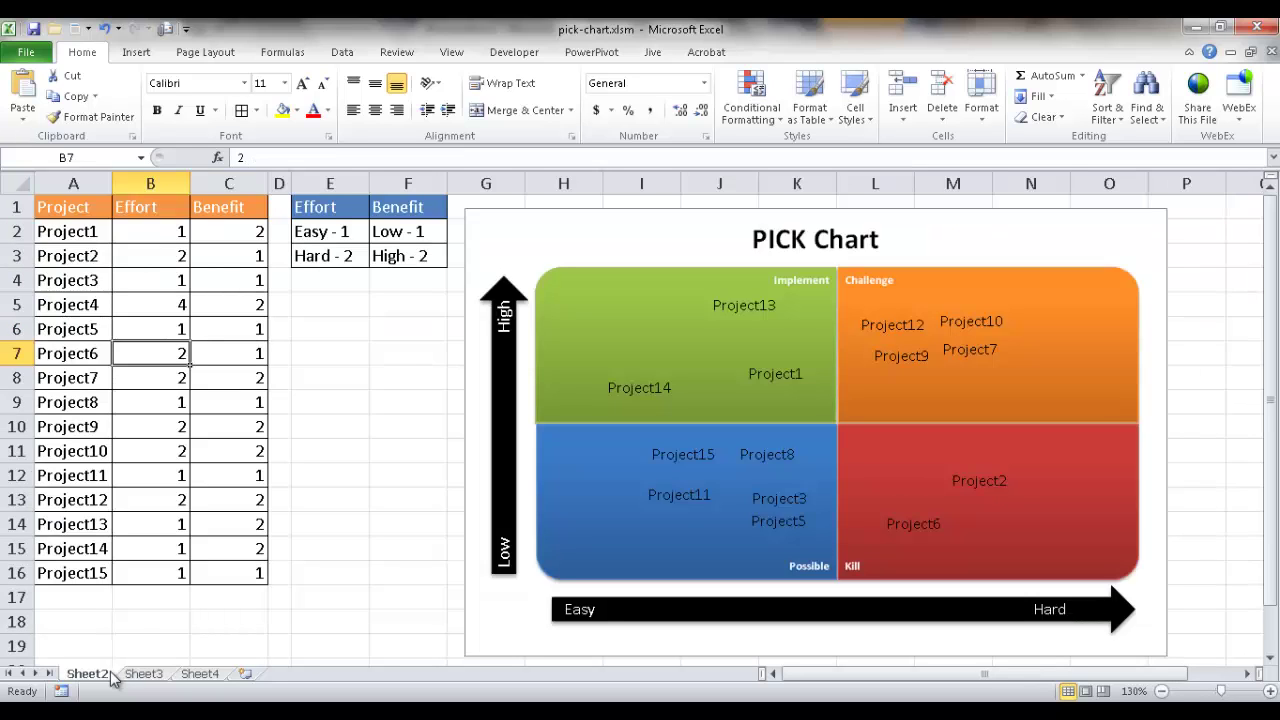
- Copy the project table A1:C16 from Sheet2 into Sheet4 starting at cell A1
drag(61, 206, 219, 566)
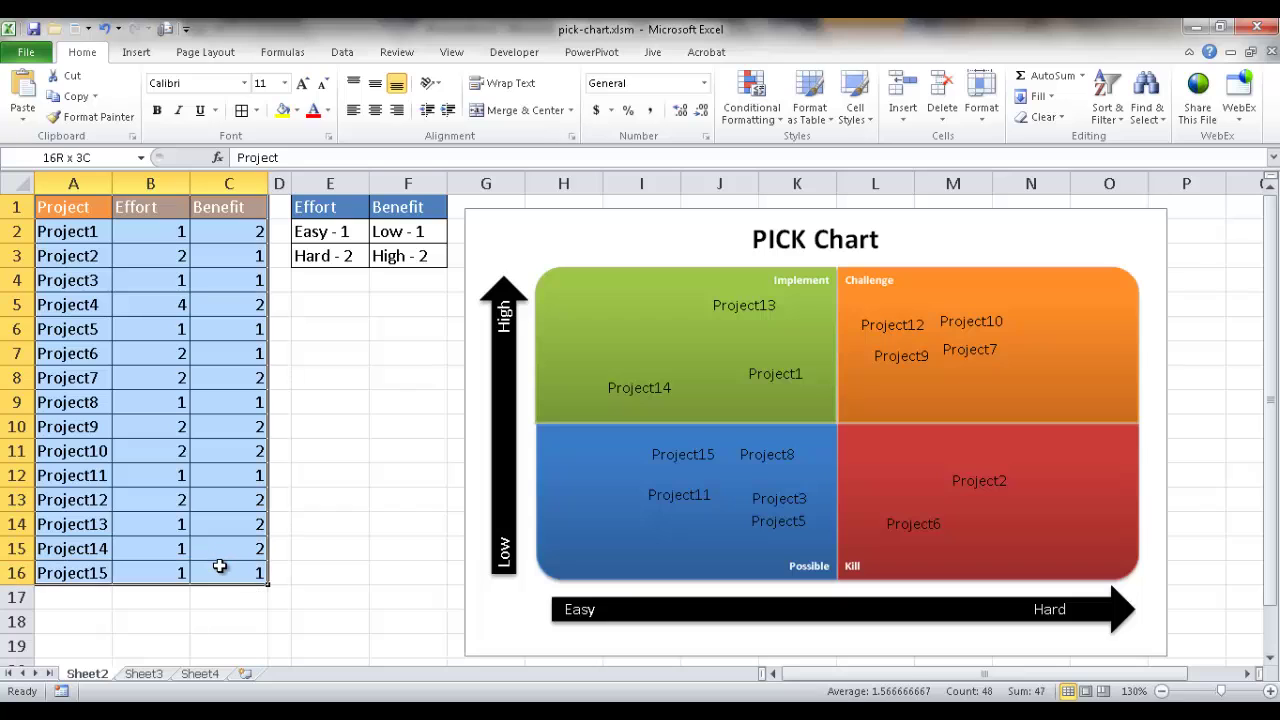
key(ctrl+c)
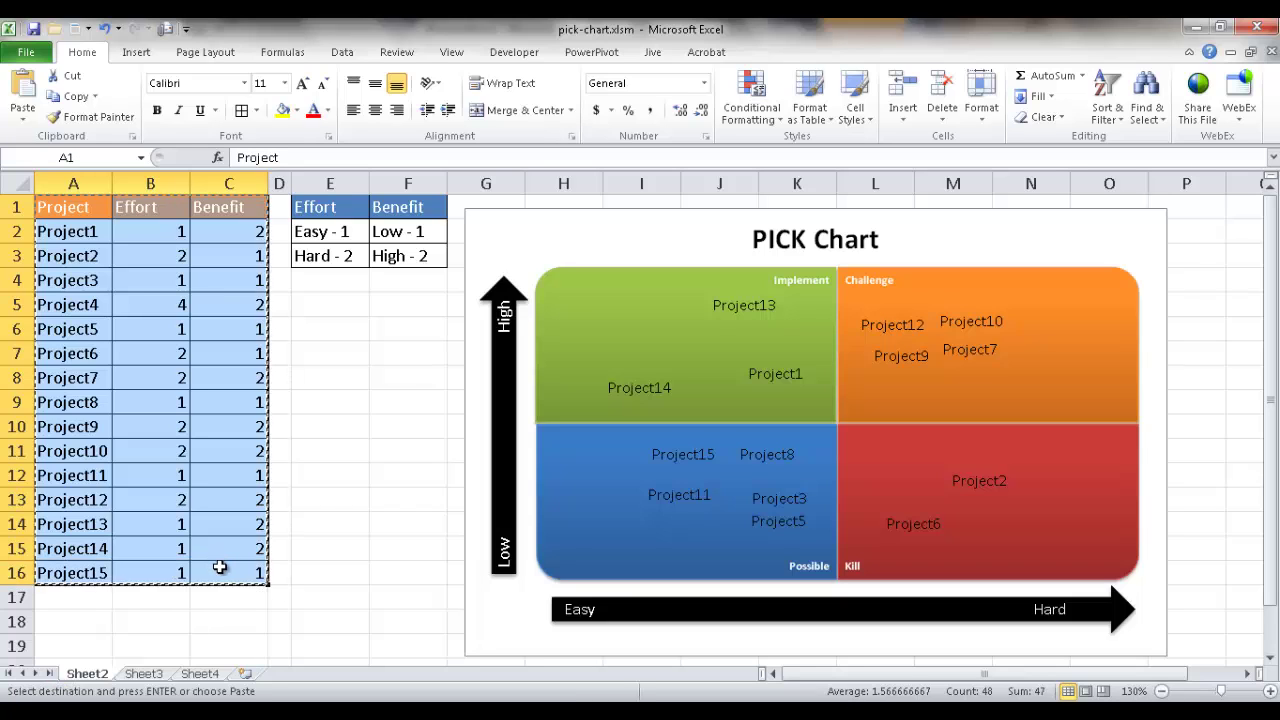
click(205, 674)
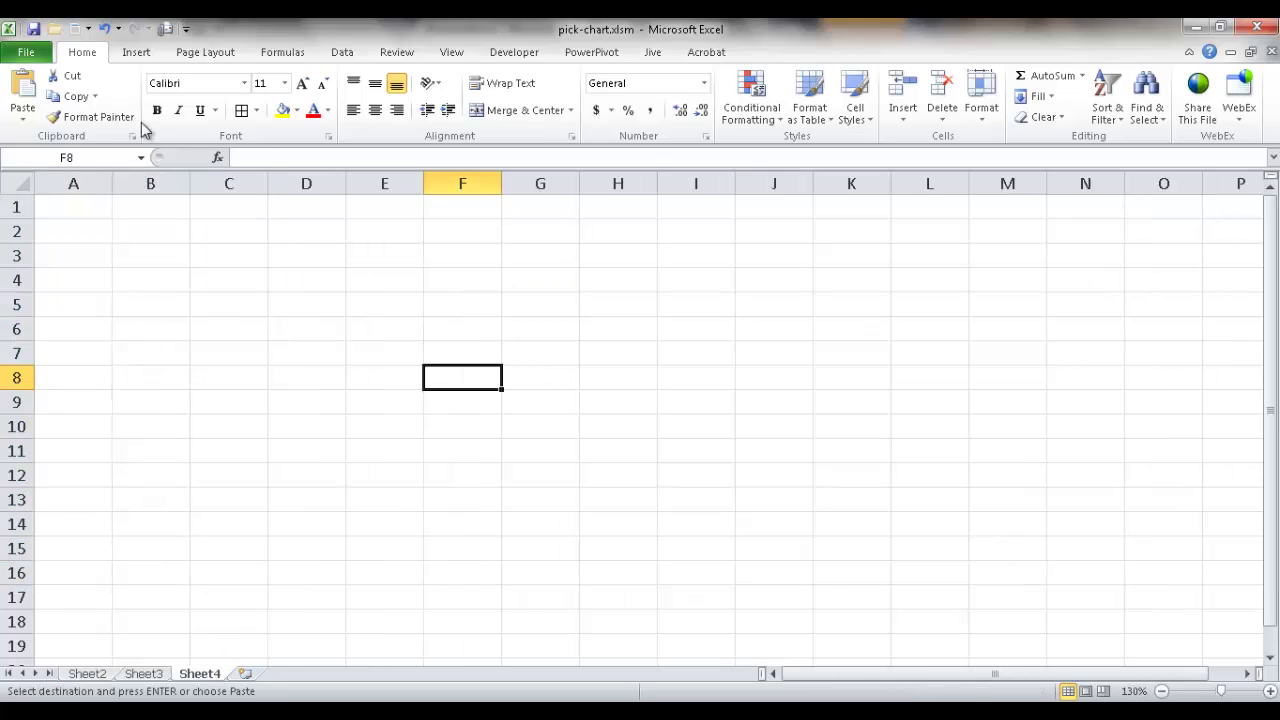
click(67, 205)
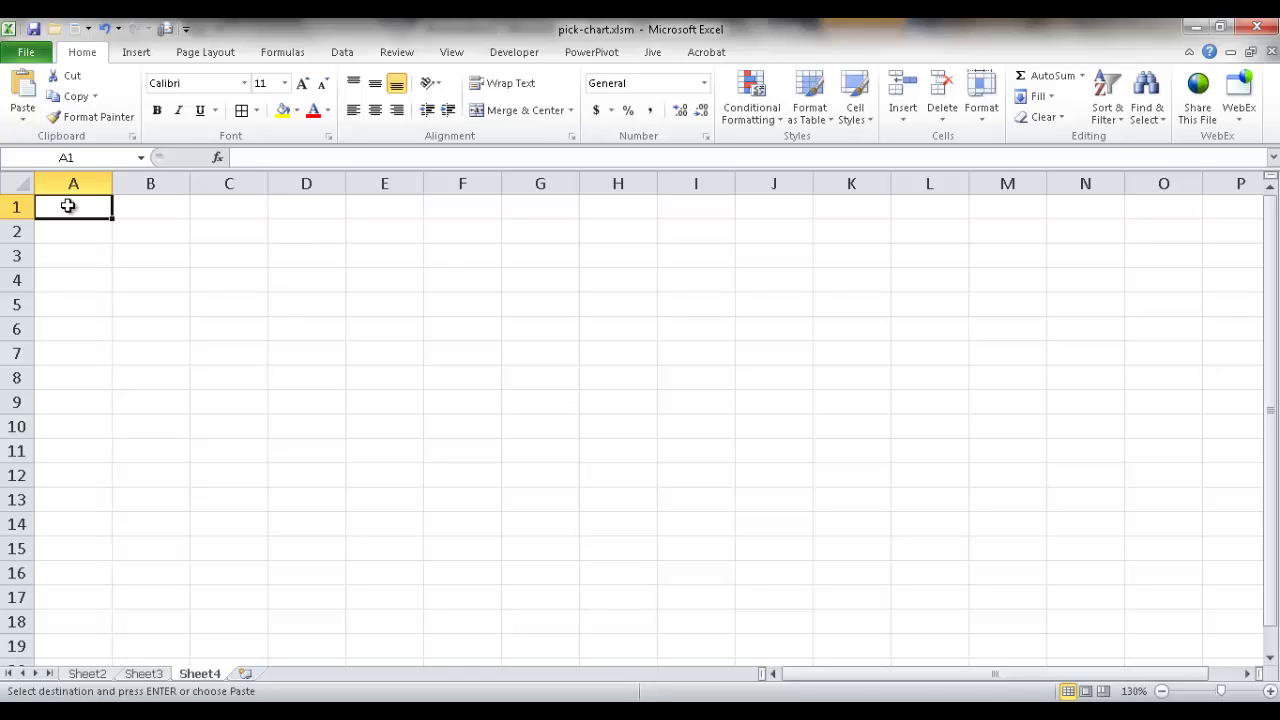
key(ctrl+v)
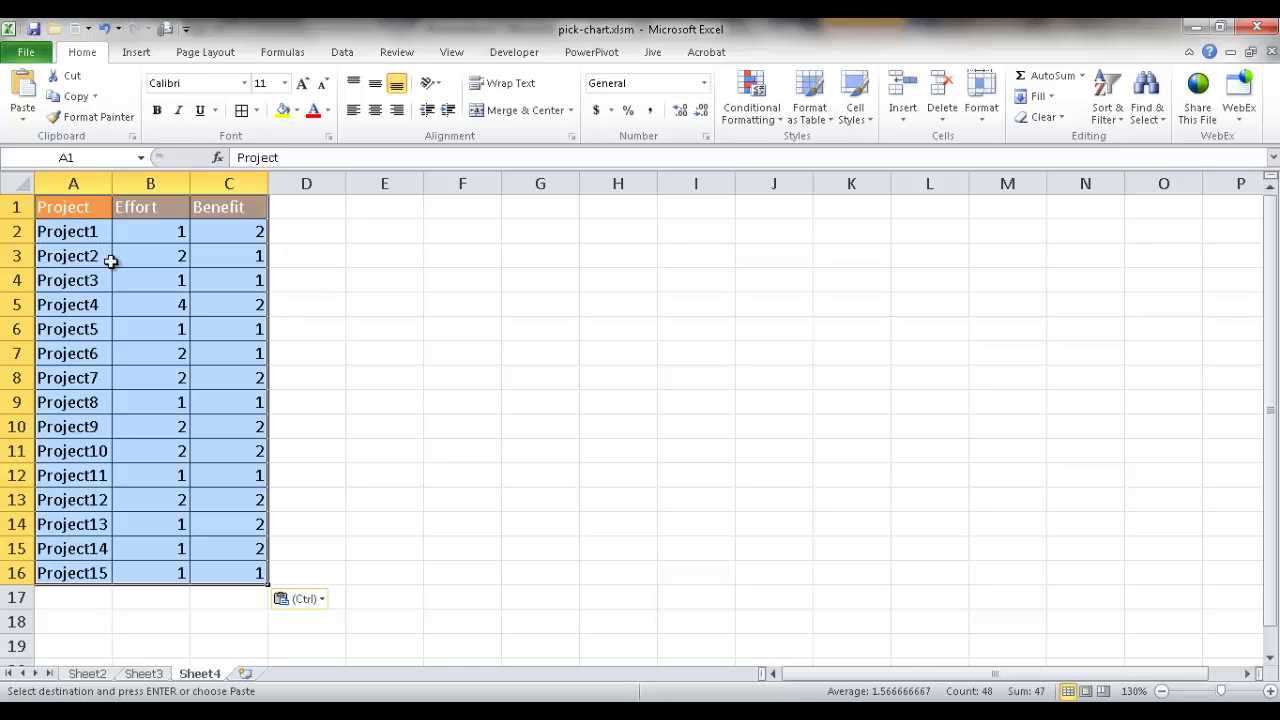
click(174, 333)
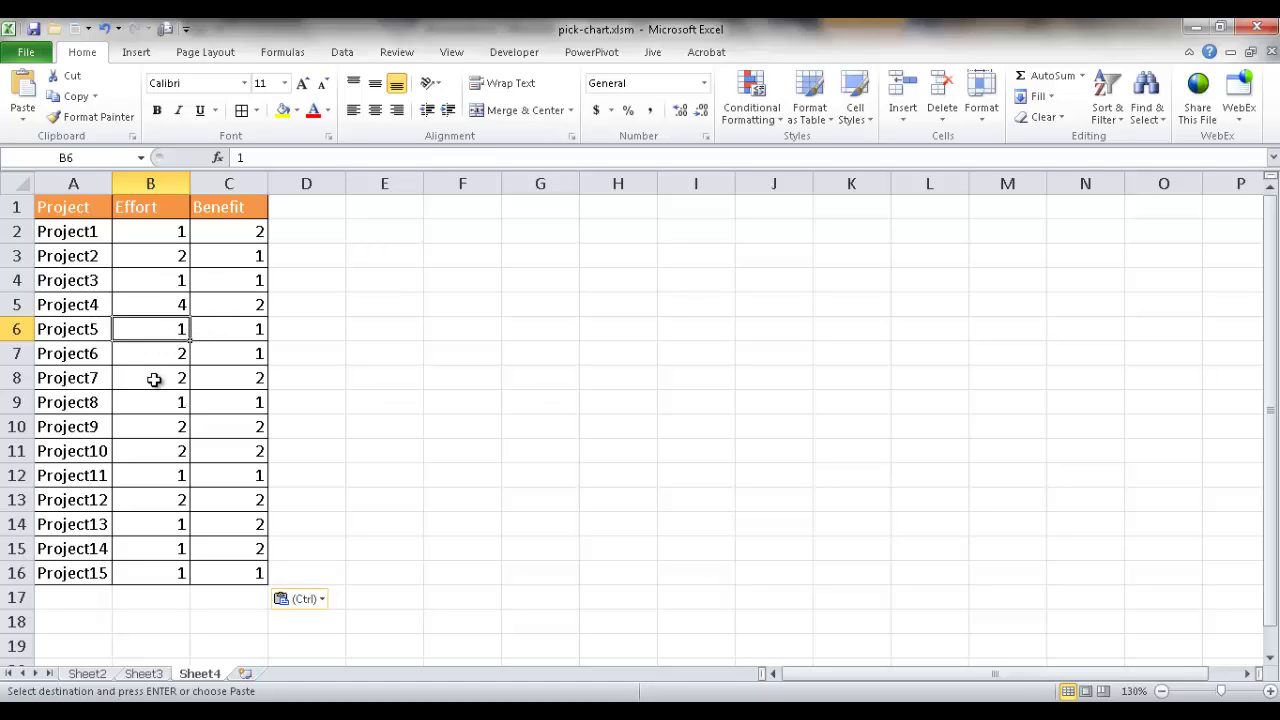
- Insert an empty markers-only scatter chart on Sheet4, starting from a blank cell outside the table
click(538, 307)
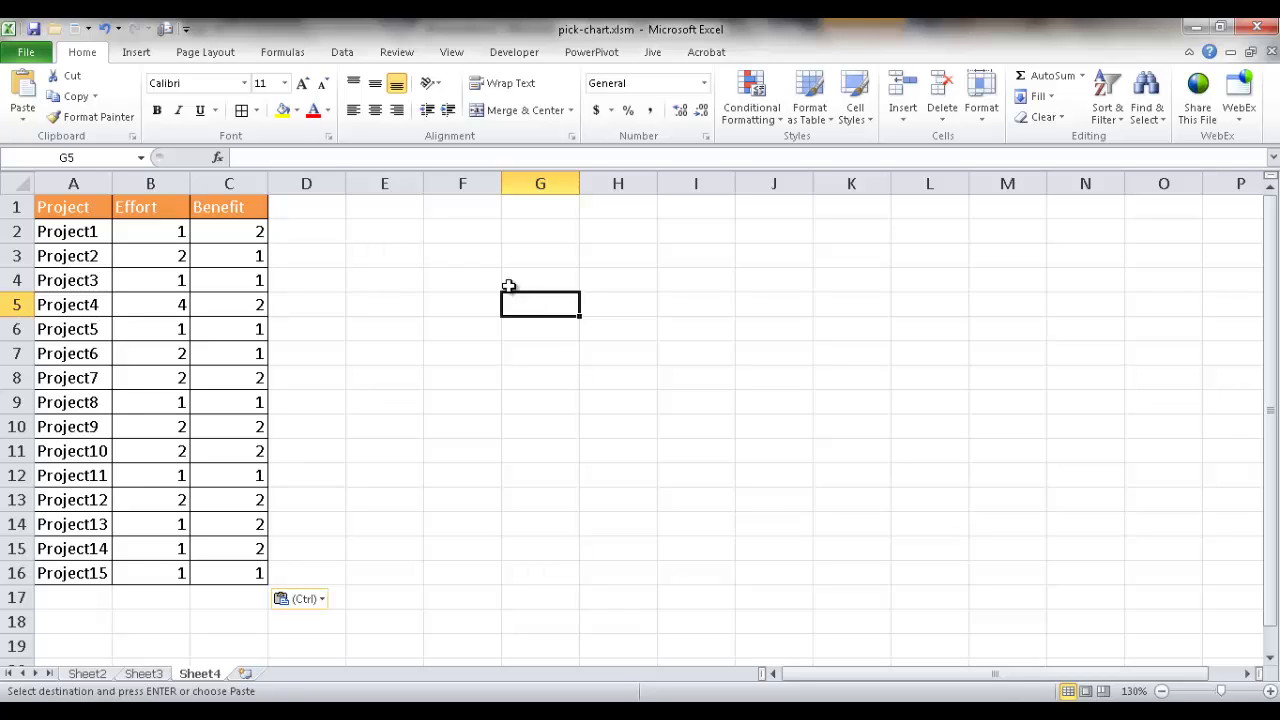
click(138, 54)
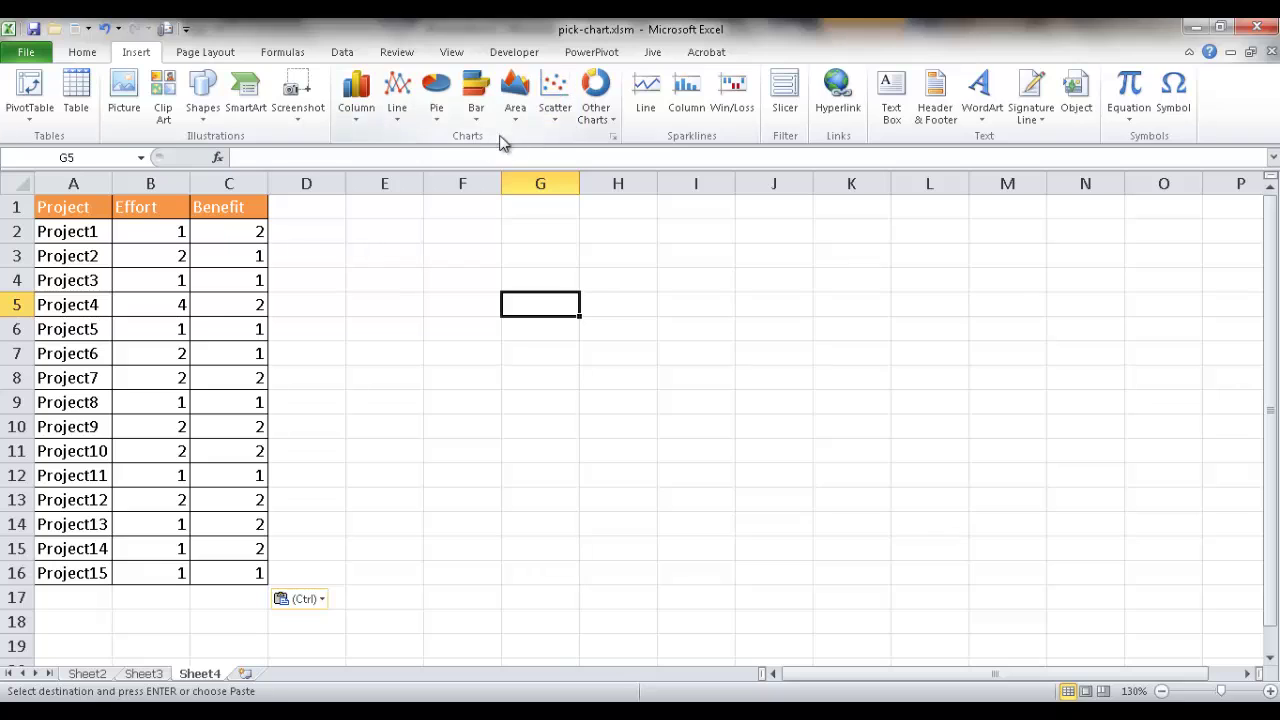
click(560, 116)
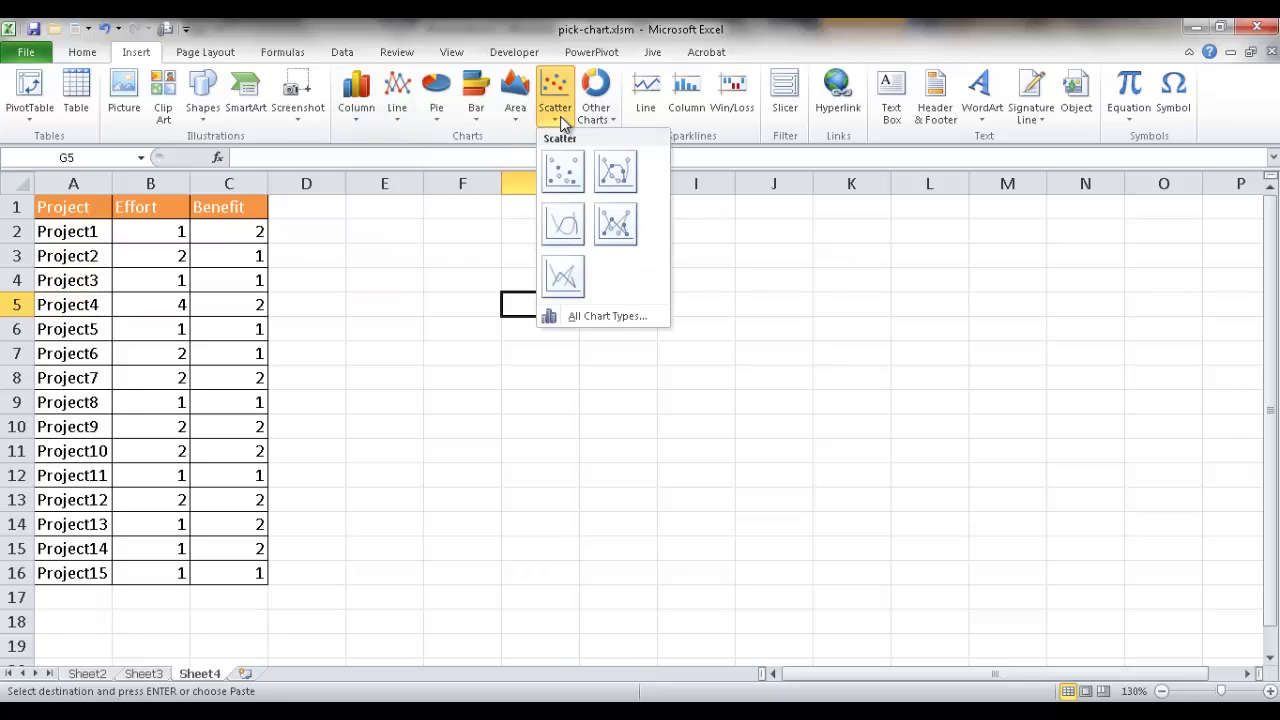
click(564, 175)
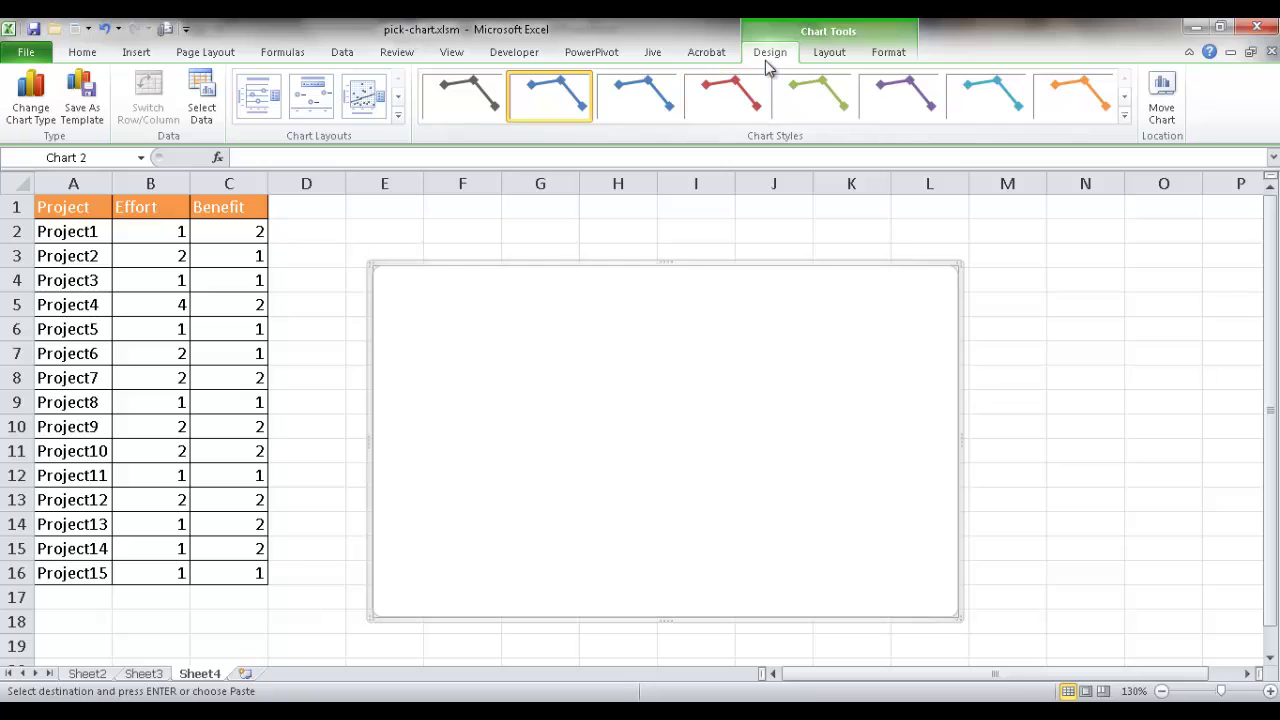
- Add a data series to the scatter chart with Effort cells B2:B16 as X values and Benefit cells C2:C16 as Y values
click(203, 95)
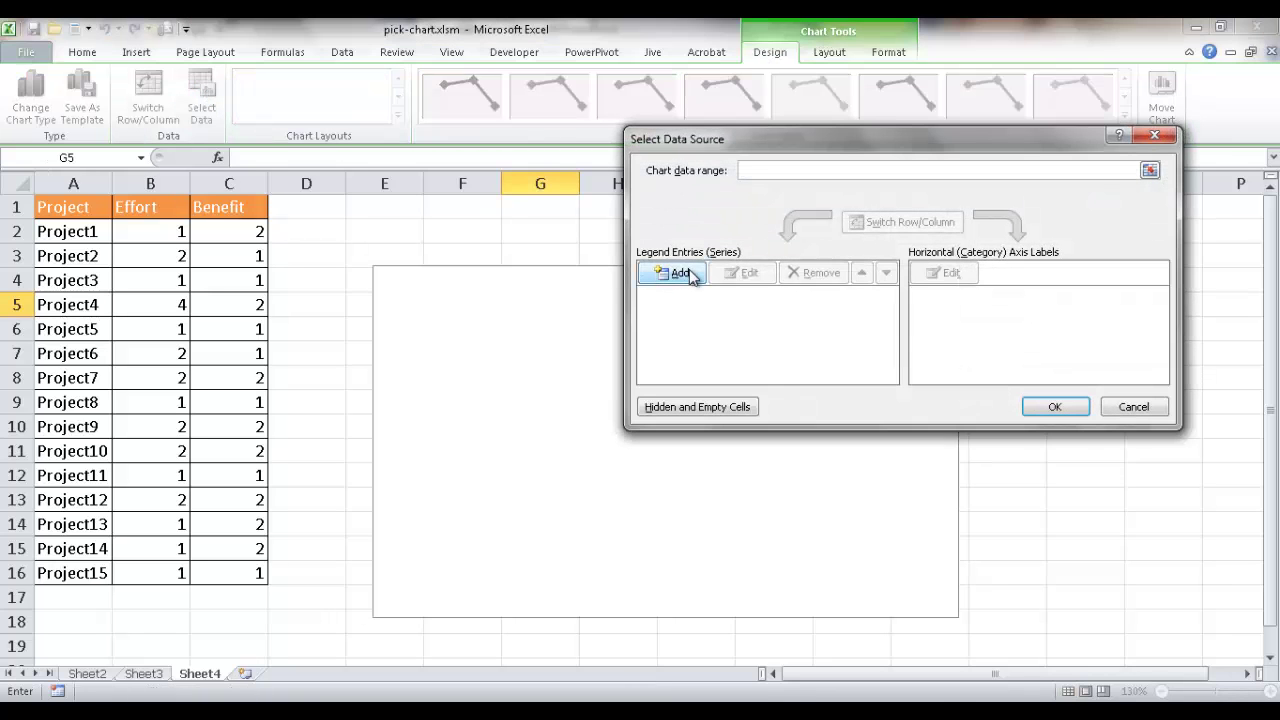
click(680, 273)
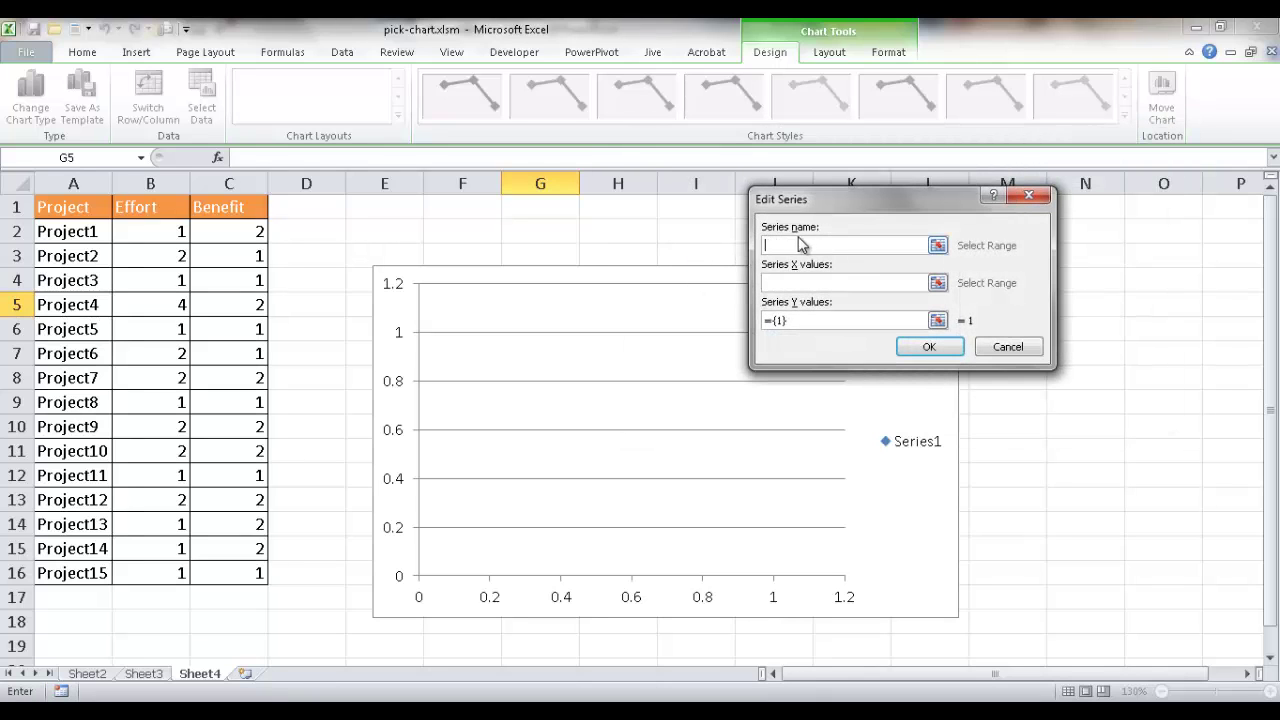
click(798, 287)
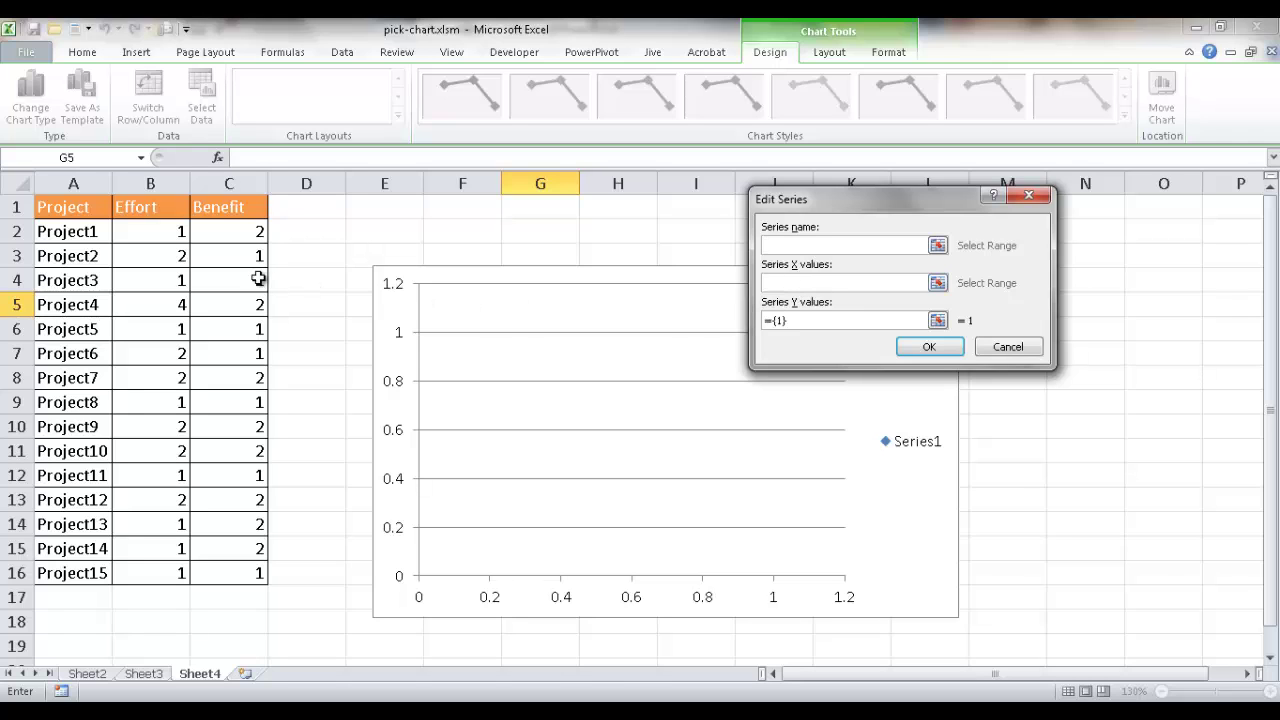
click(157, 234)
drag(155, 233, 152, 568)
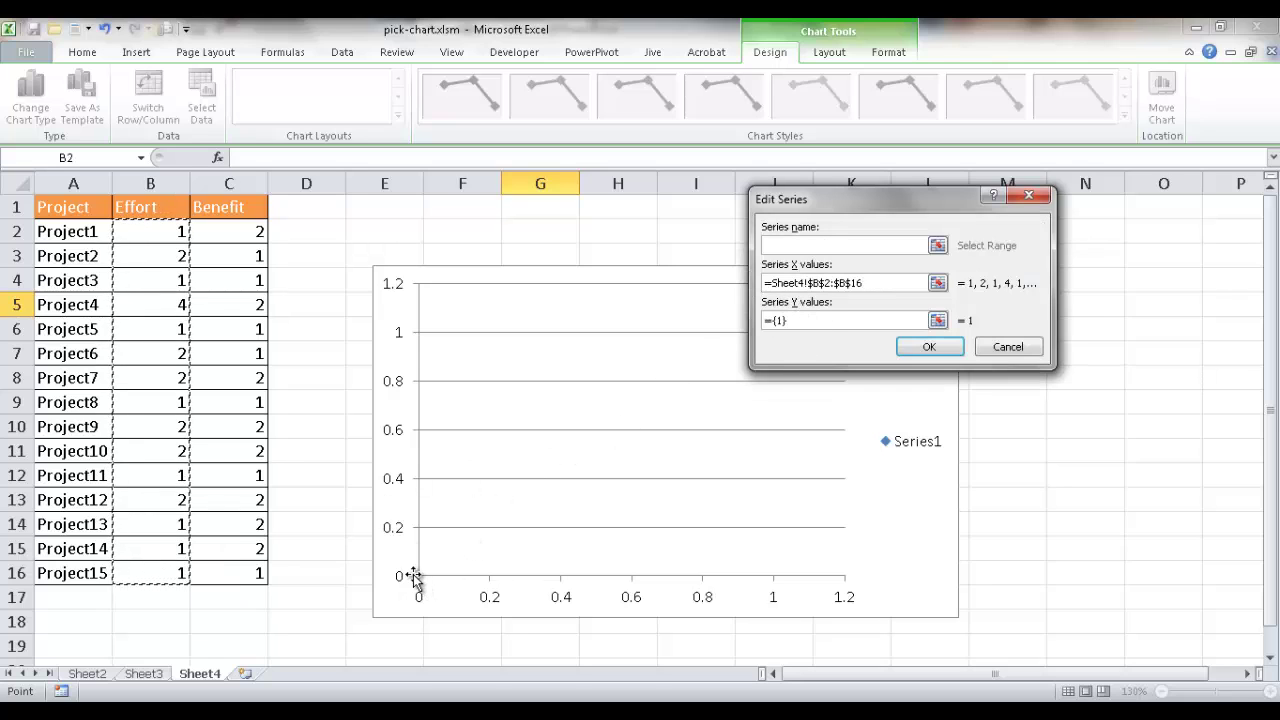
click(797, 321)
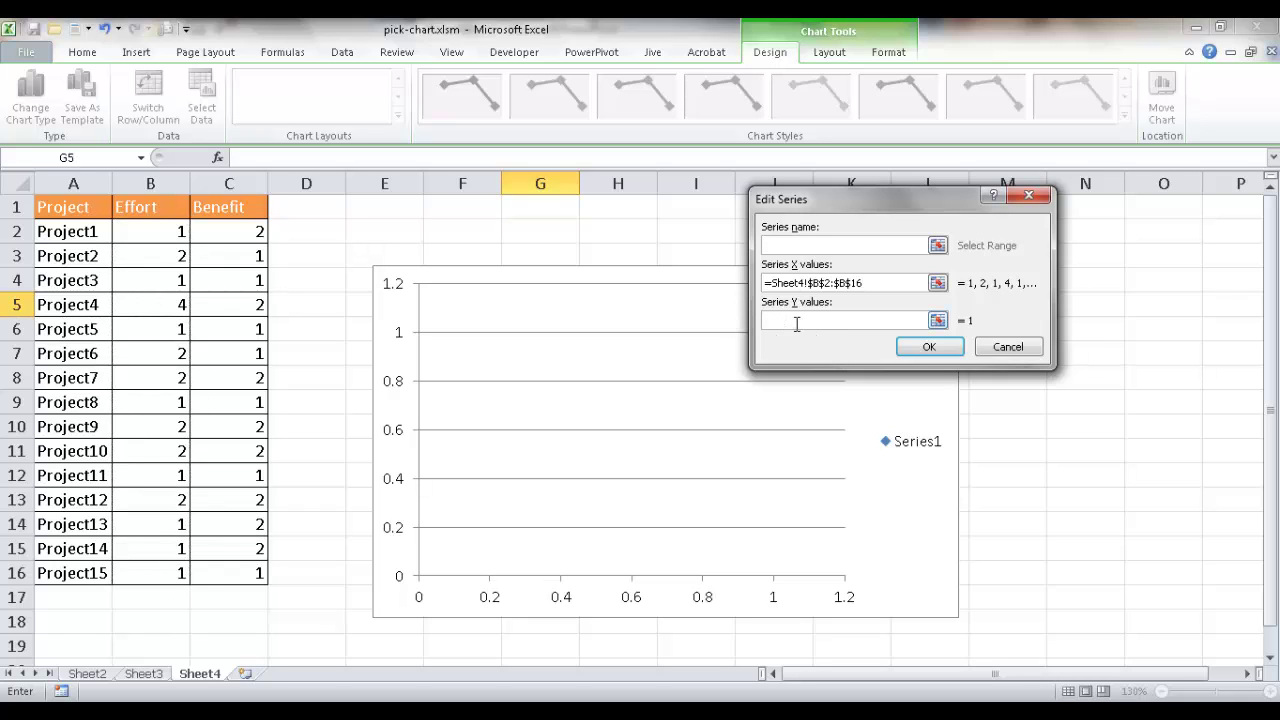
drag(240, 234, 226, 580)
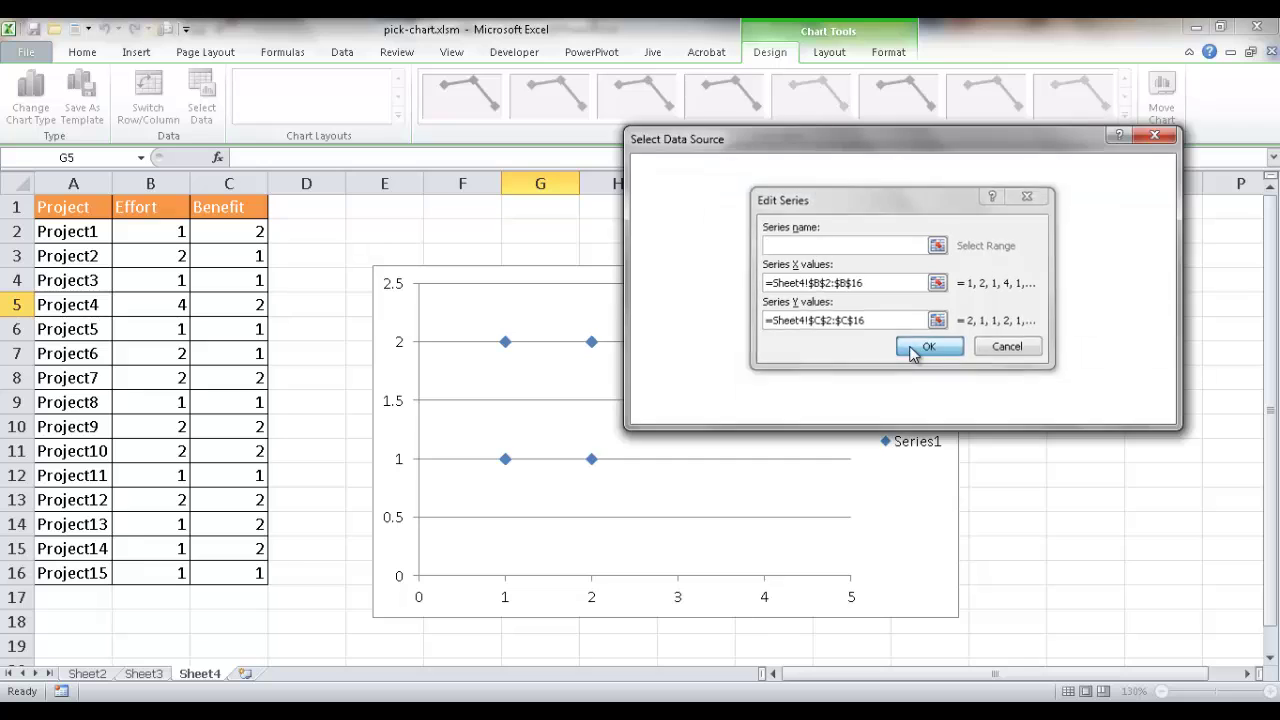
click(913, 350)
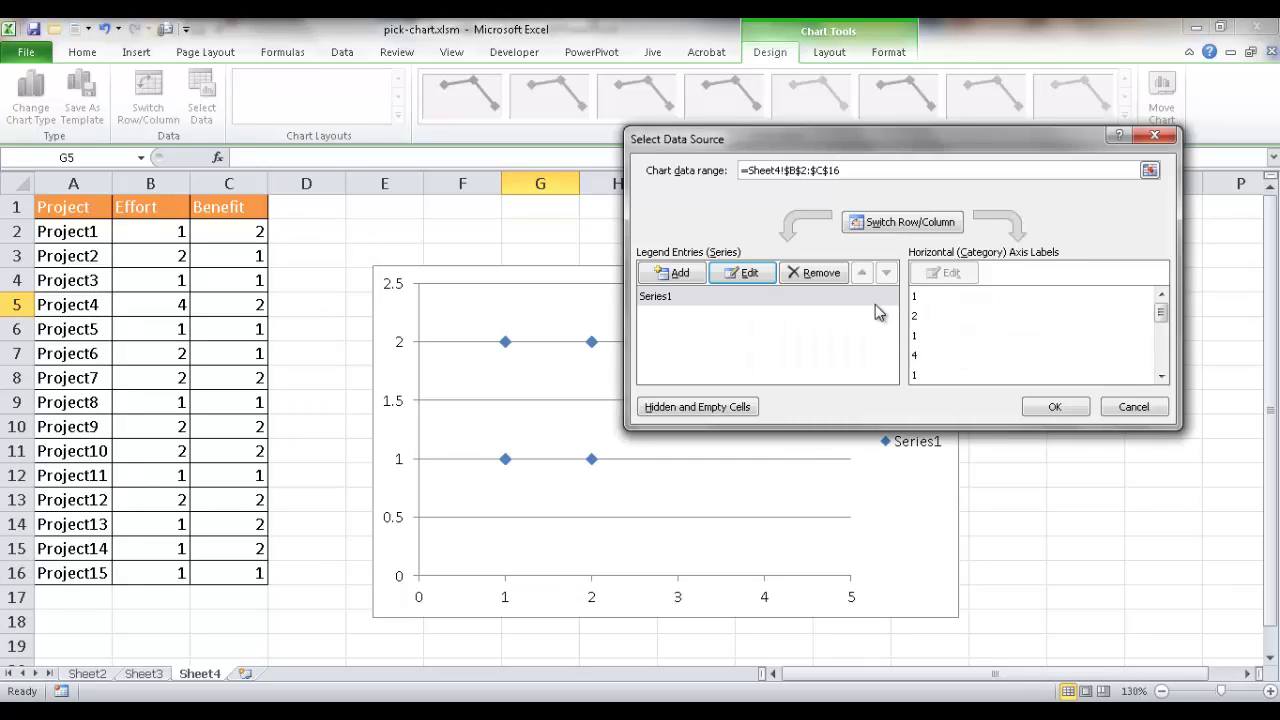
click(1047, 405)
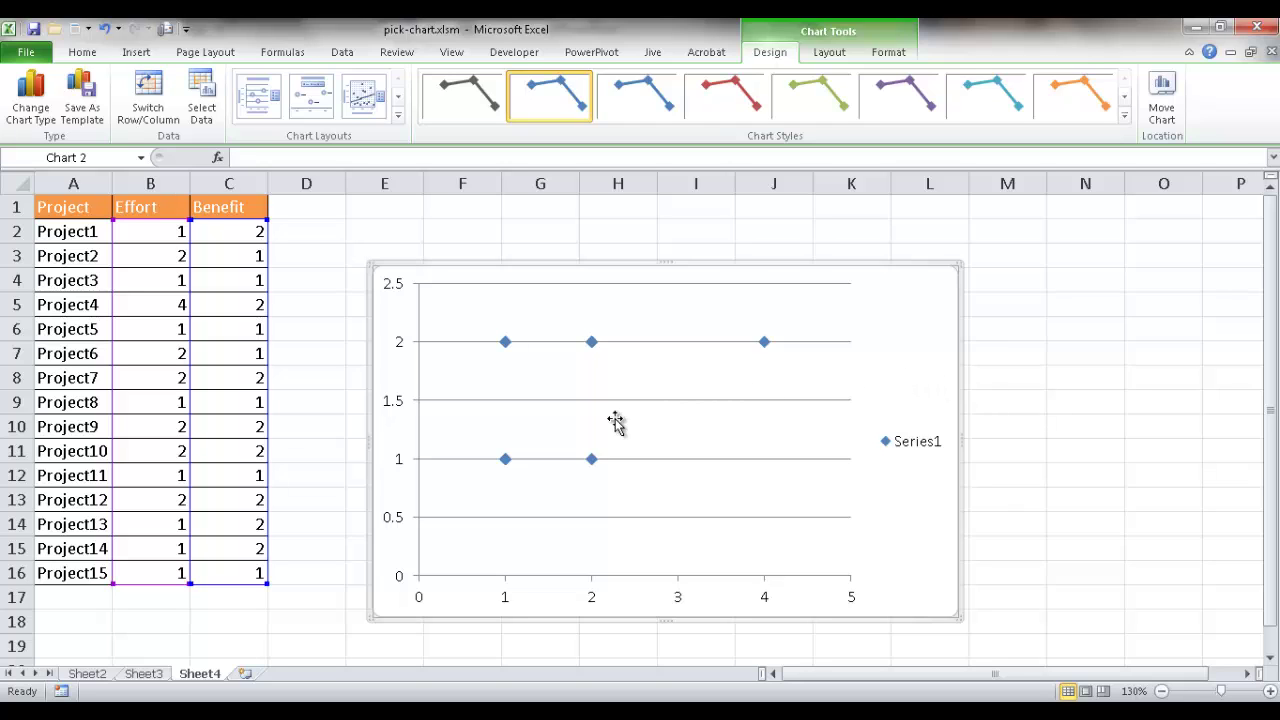
- Add data labels to the points of the scatter chart's data series
mouse_move(505, 346)
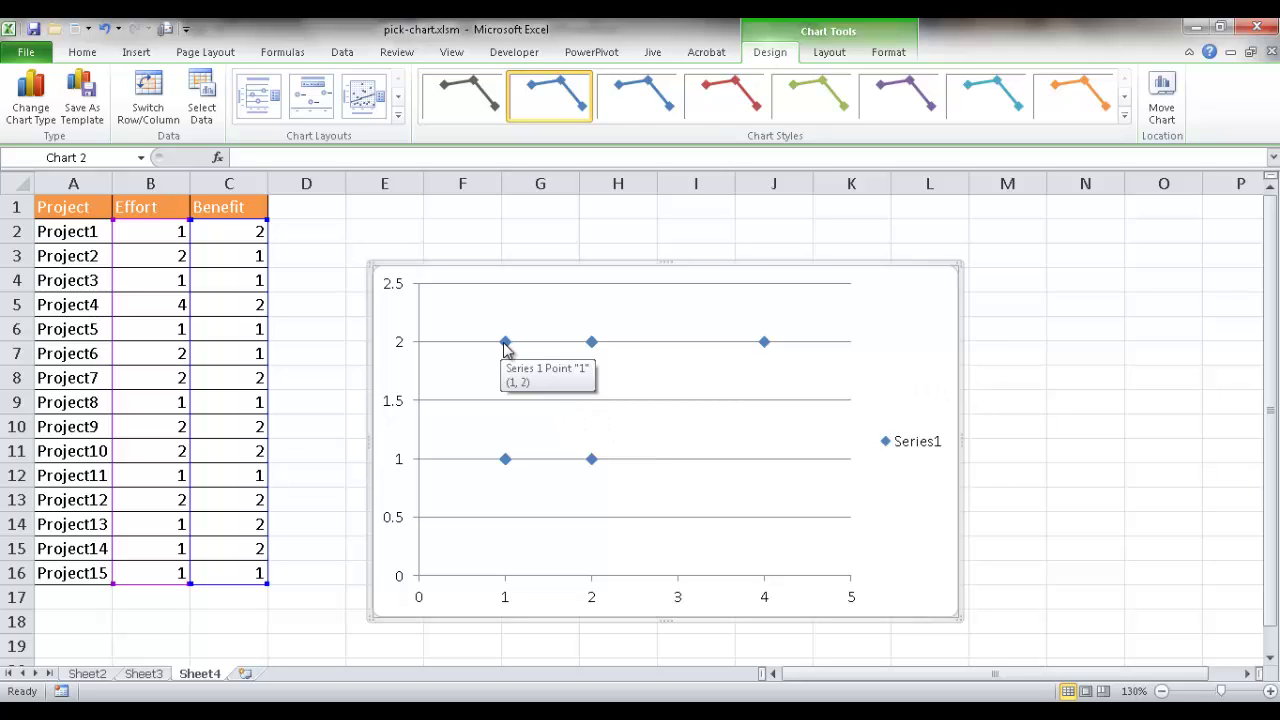
click(506, 344)
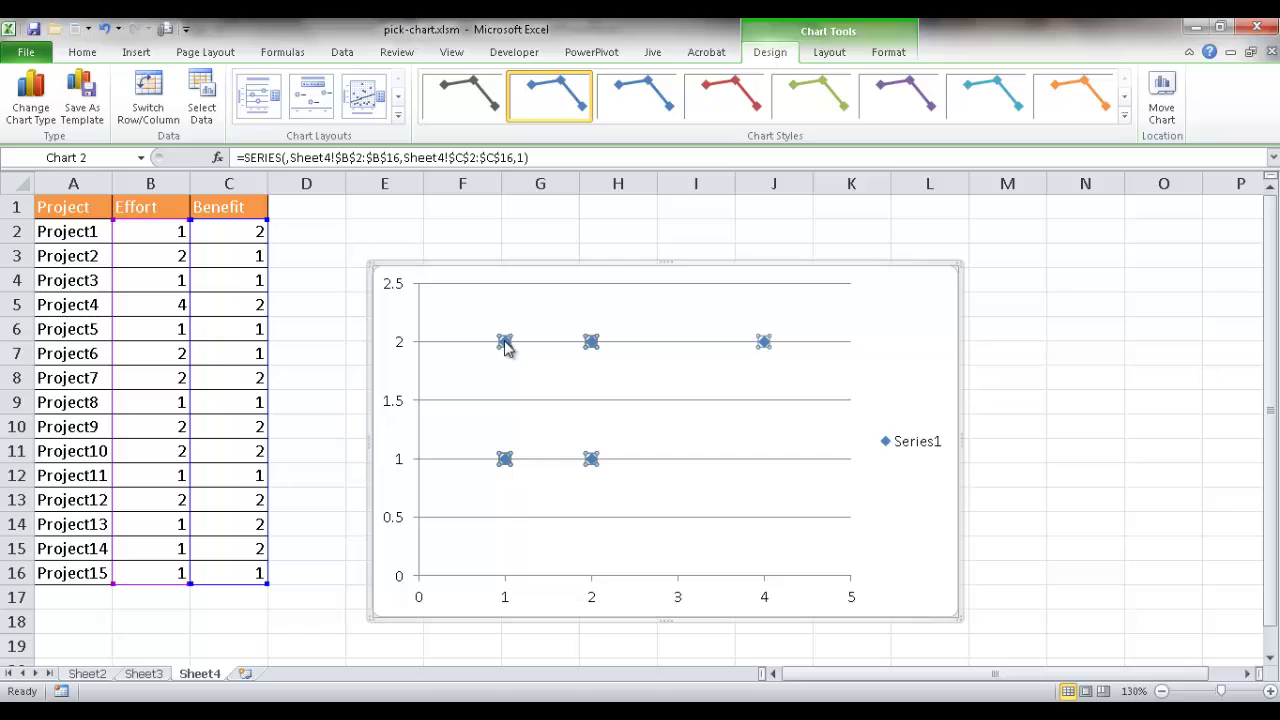
right_click(506, 344)
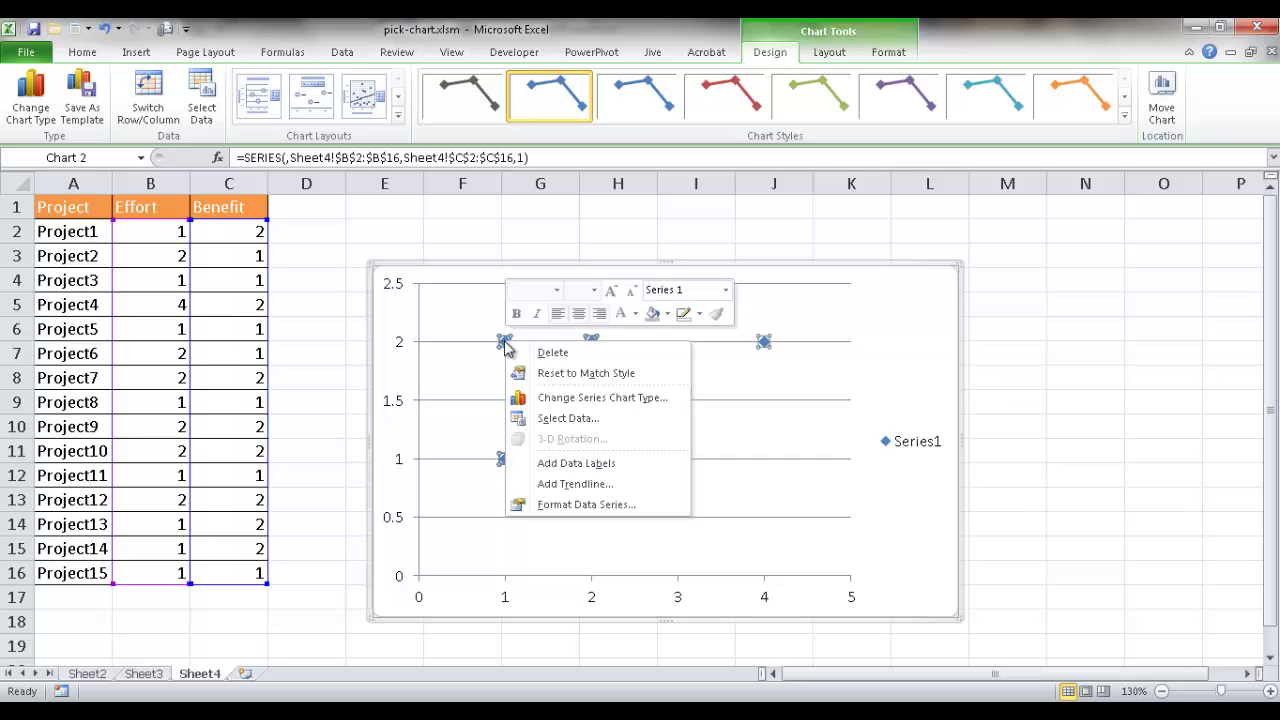
click(577, 465)
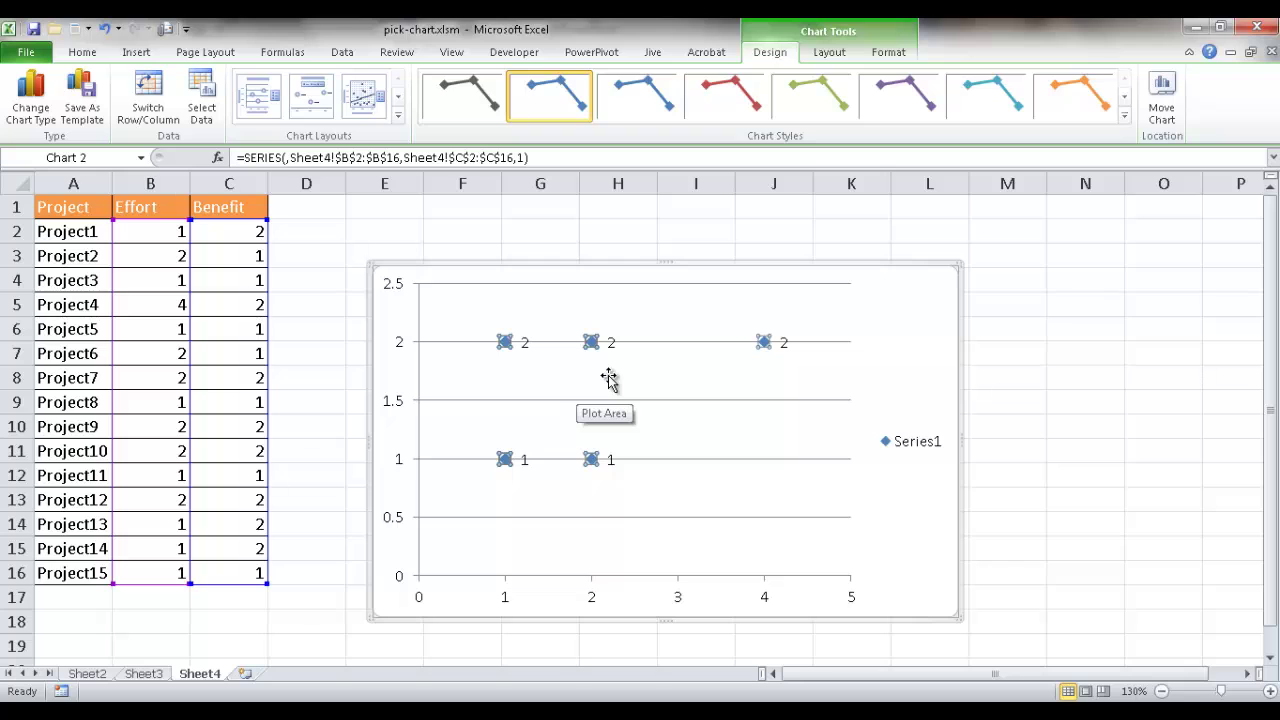
- Copy the complete AttachLabelsToPoints macro code from the Microsoft Support article linked in the Sheet3 steps, and return to the Excel workbook
click(152, 676)
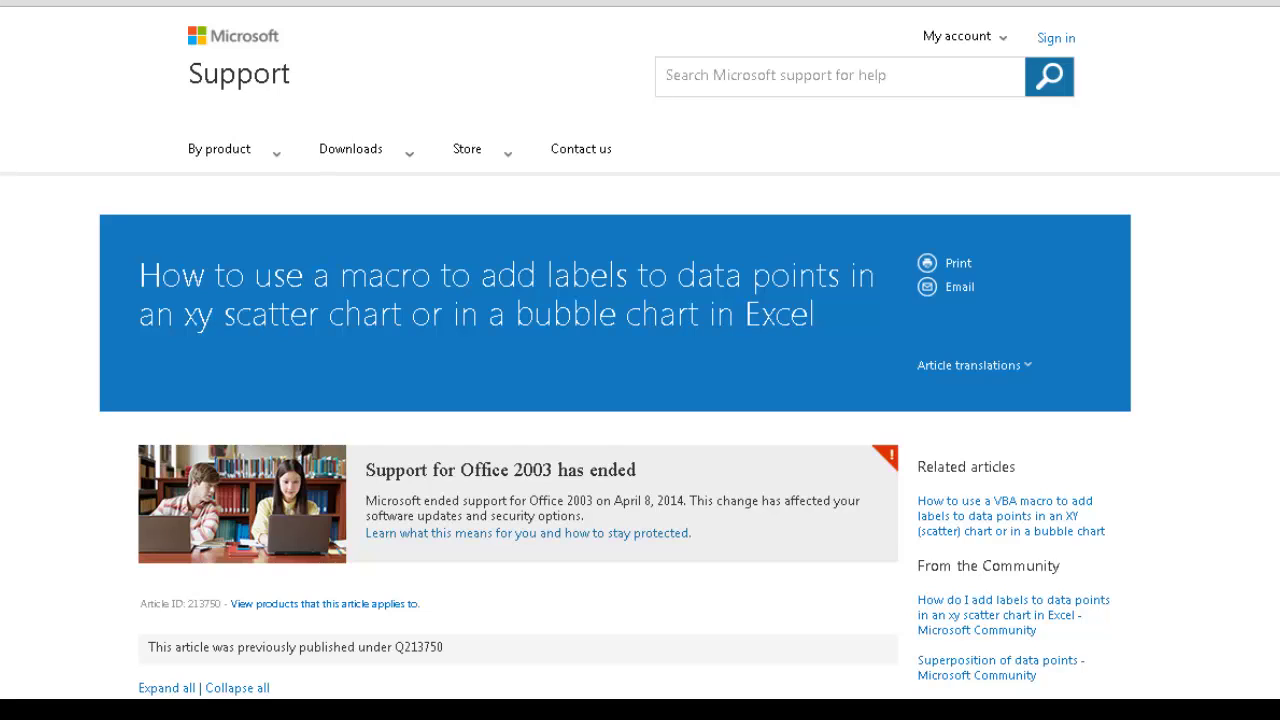
scroll(640, 357, down, 10)
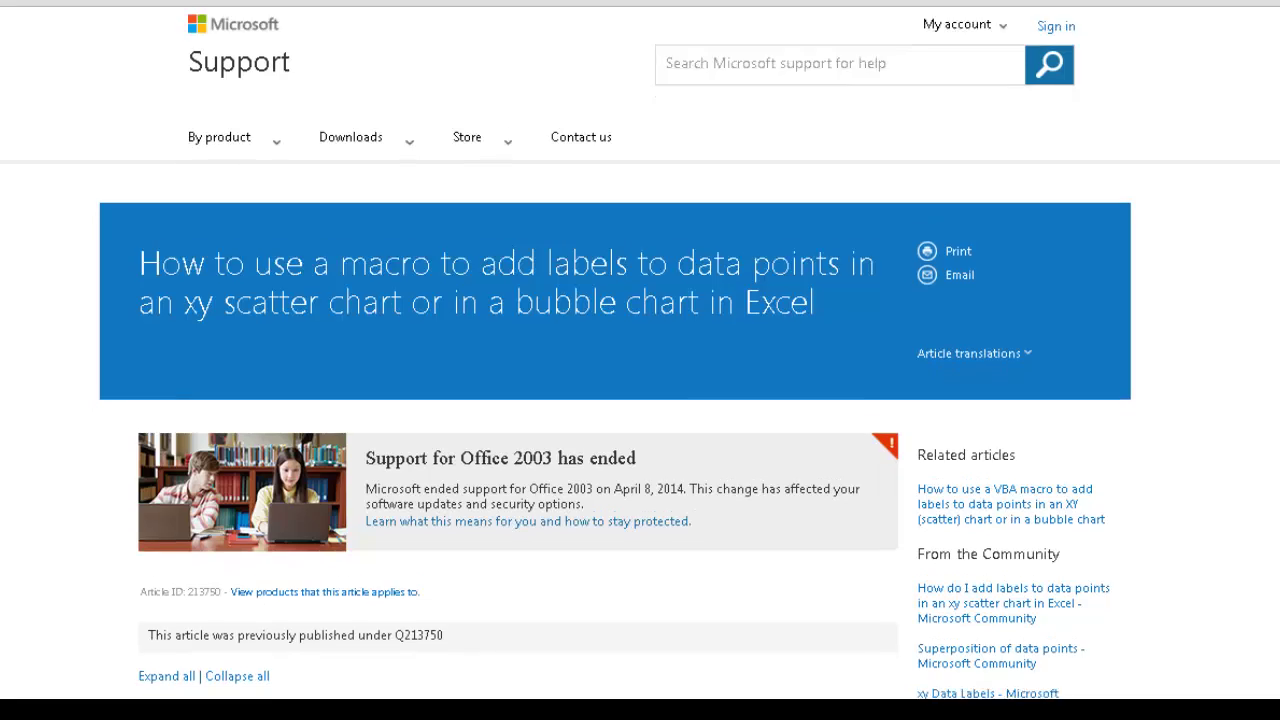
scroll(518, 357, down, 5)
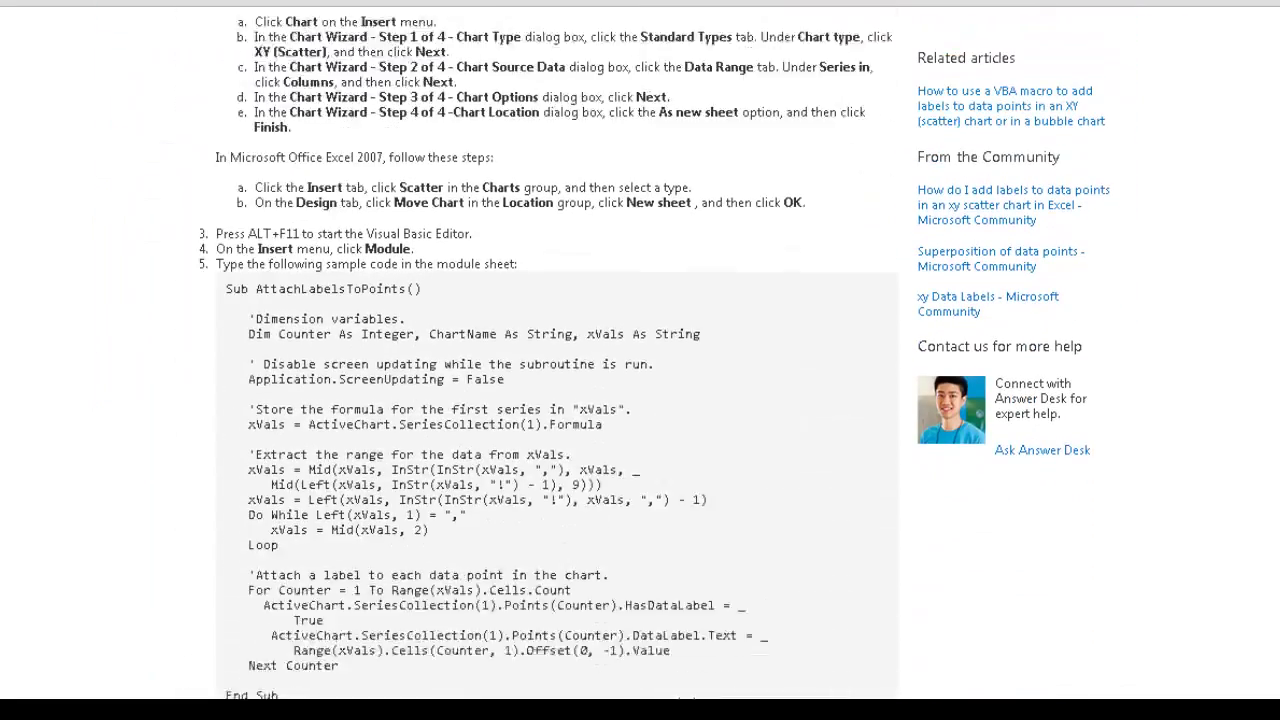
scroll(518, 357, up, 1)
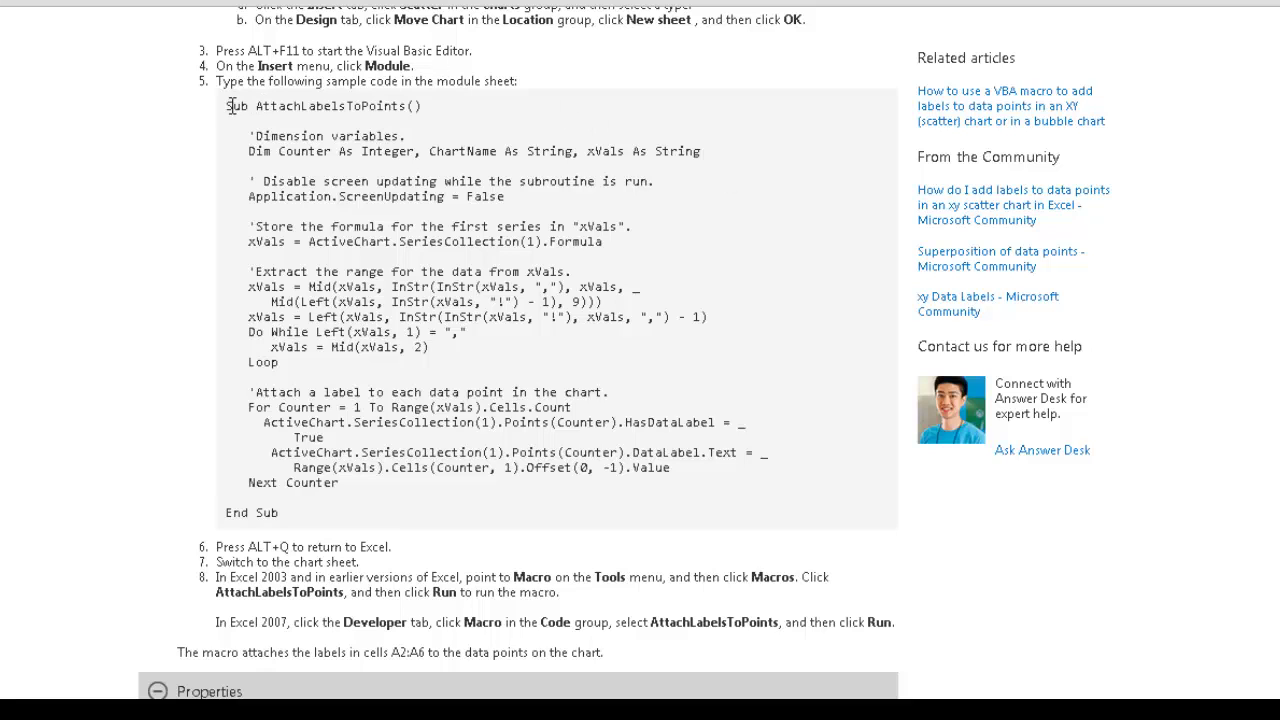
drag(227, 106, 338, 521)
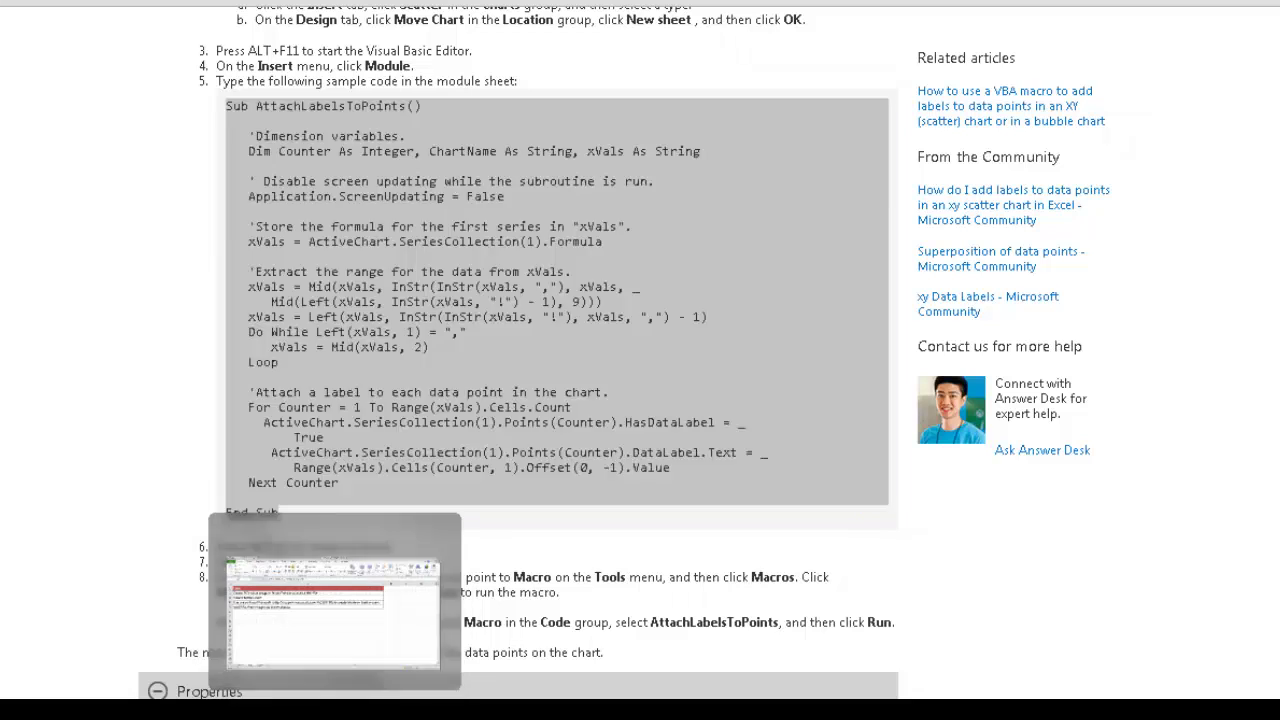
click(336, 610)
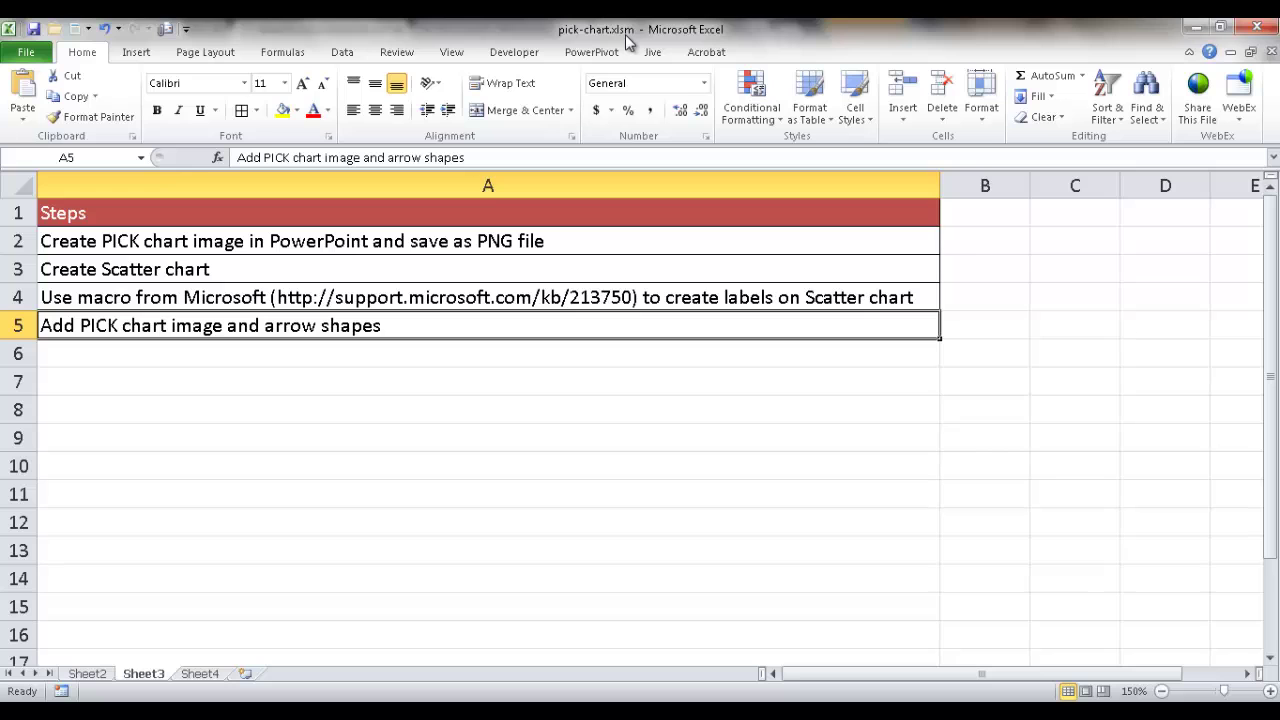
- Examine the file type options for saving pick-chart.xlsm as a macro-enabled workbook, and leave without saving
key(F12)
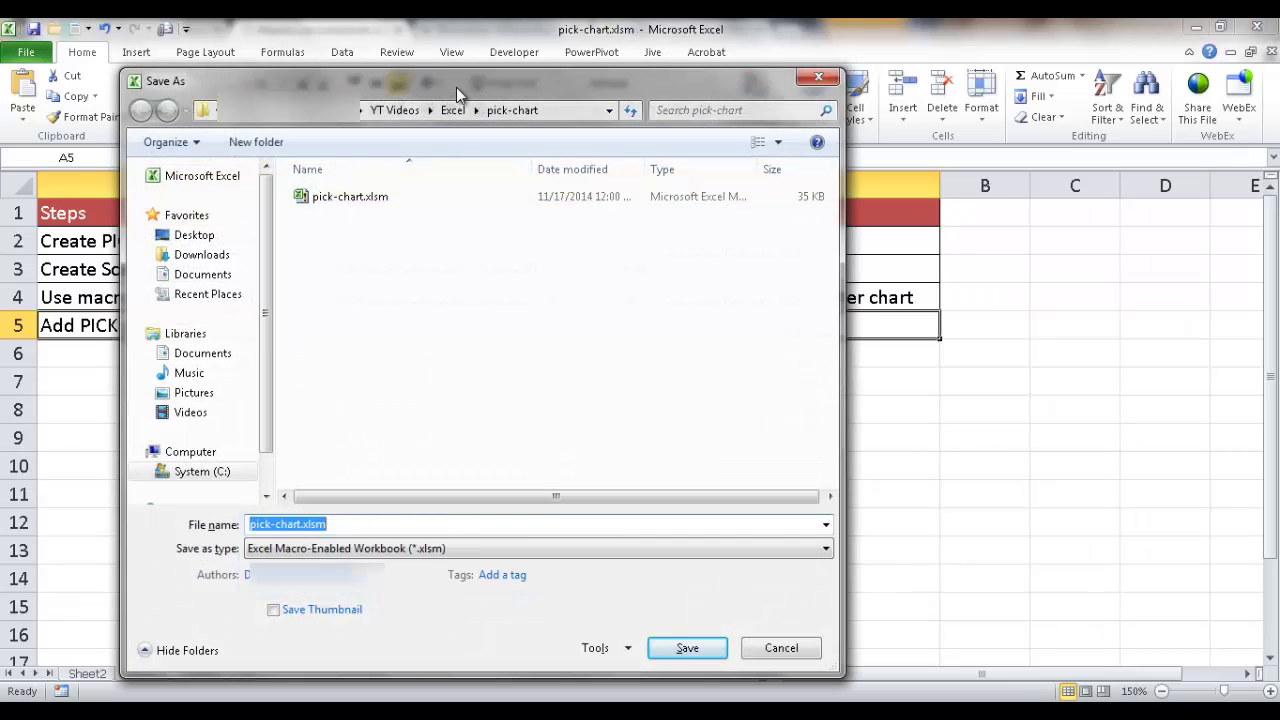
click(598, 555)
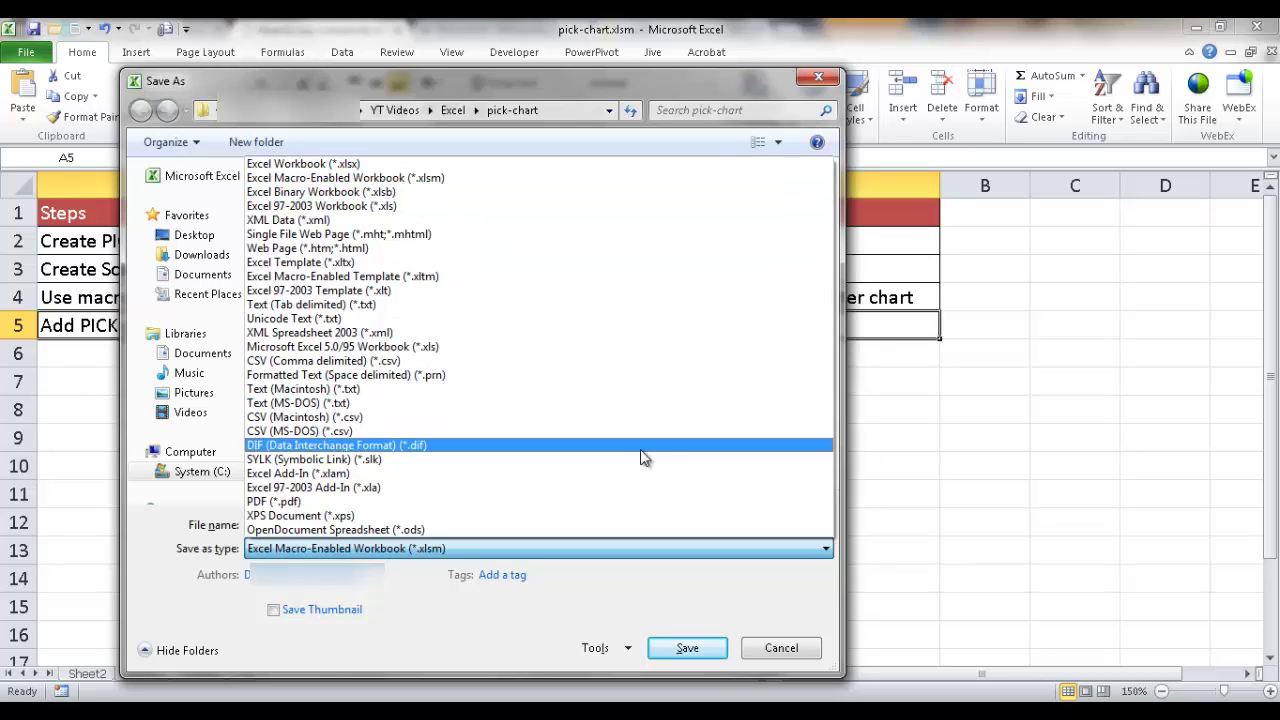
click(795, 660)
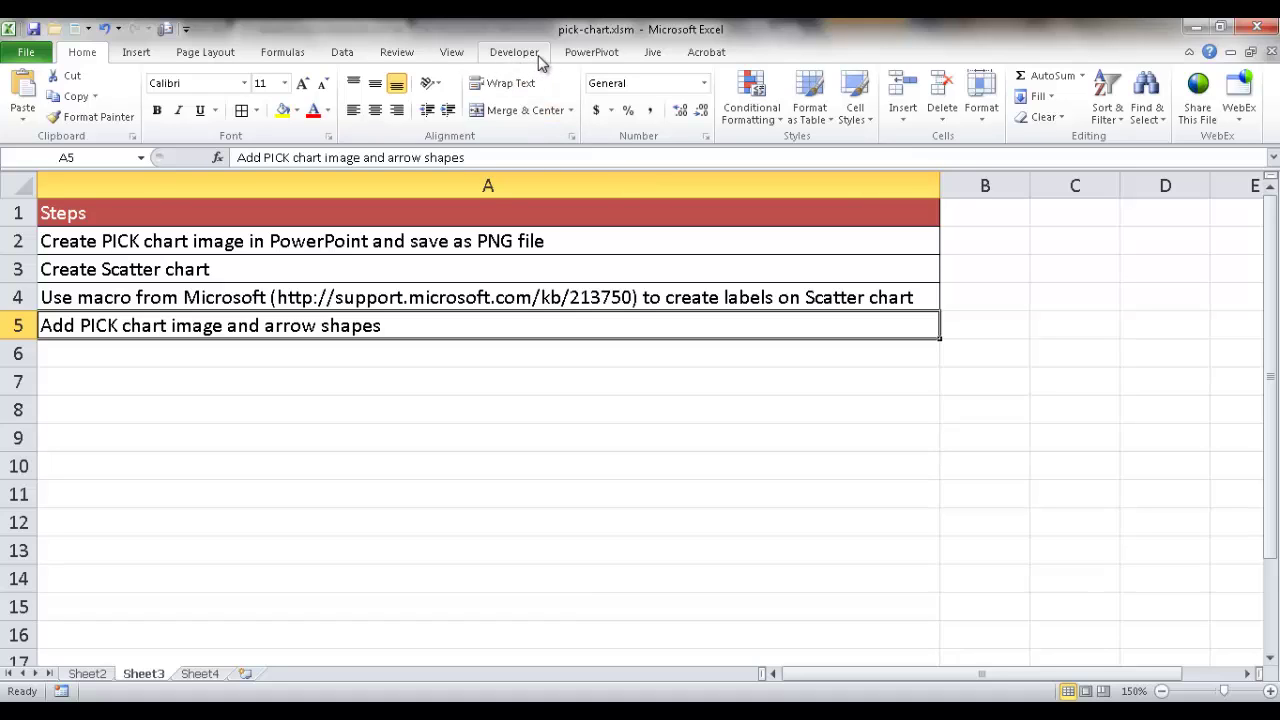
- Check the Developer entry in the ribbon customization options and close them without making changes
right_click(464, 58)
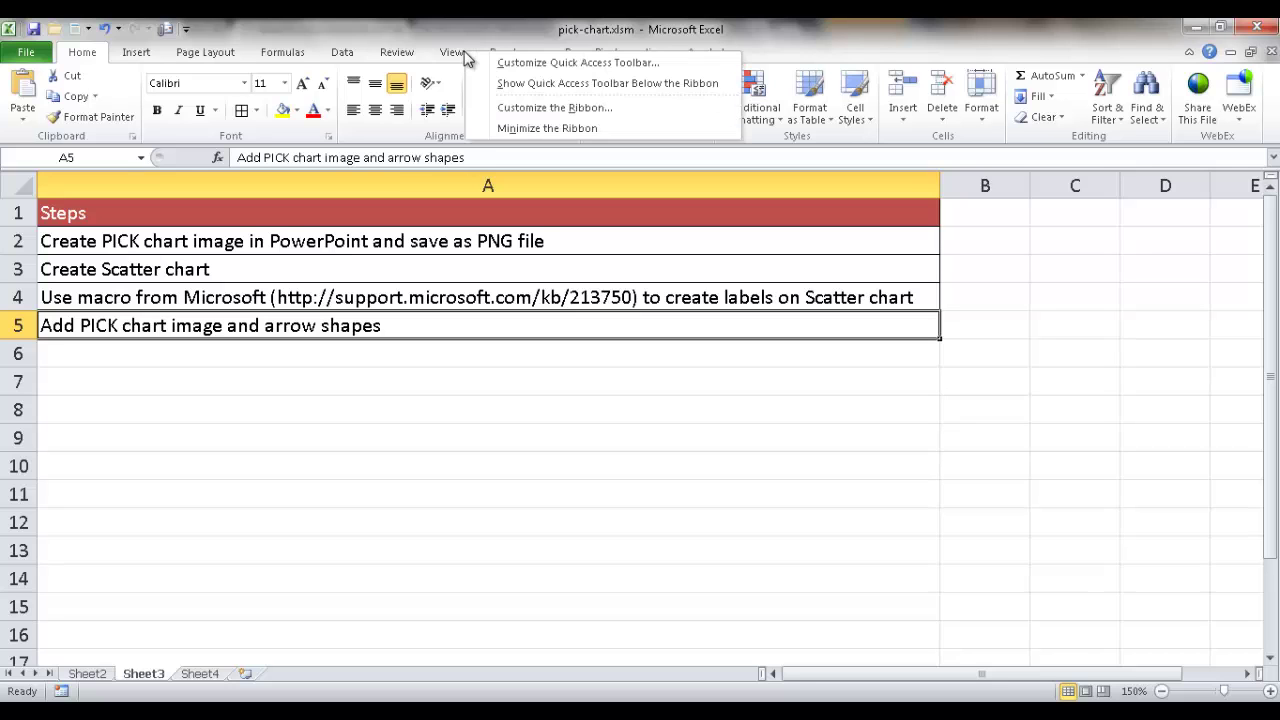
click(554, 110)
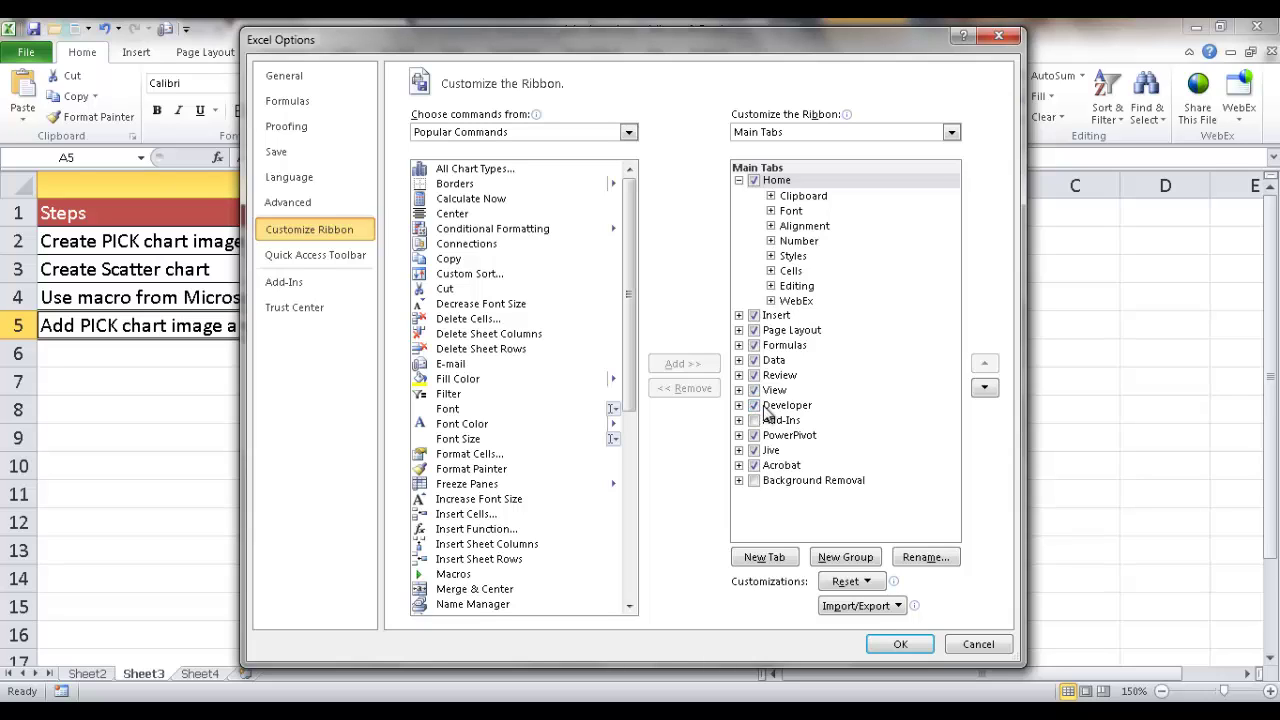
click(1002, 645)
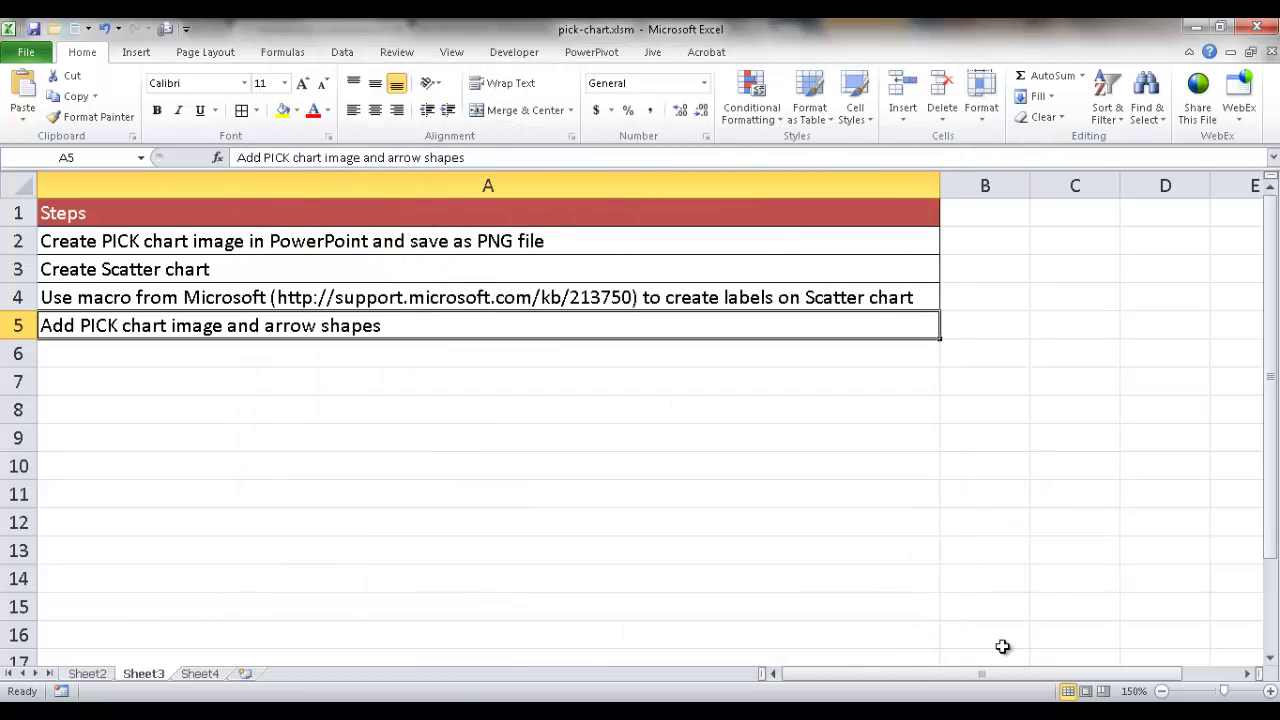
- Open the Visual Basic editor and remove the existing Module1 from pick-chart.xlsm without exporting it
click(515, 52)
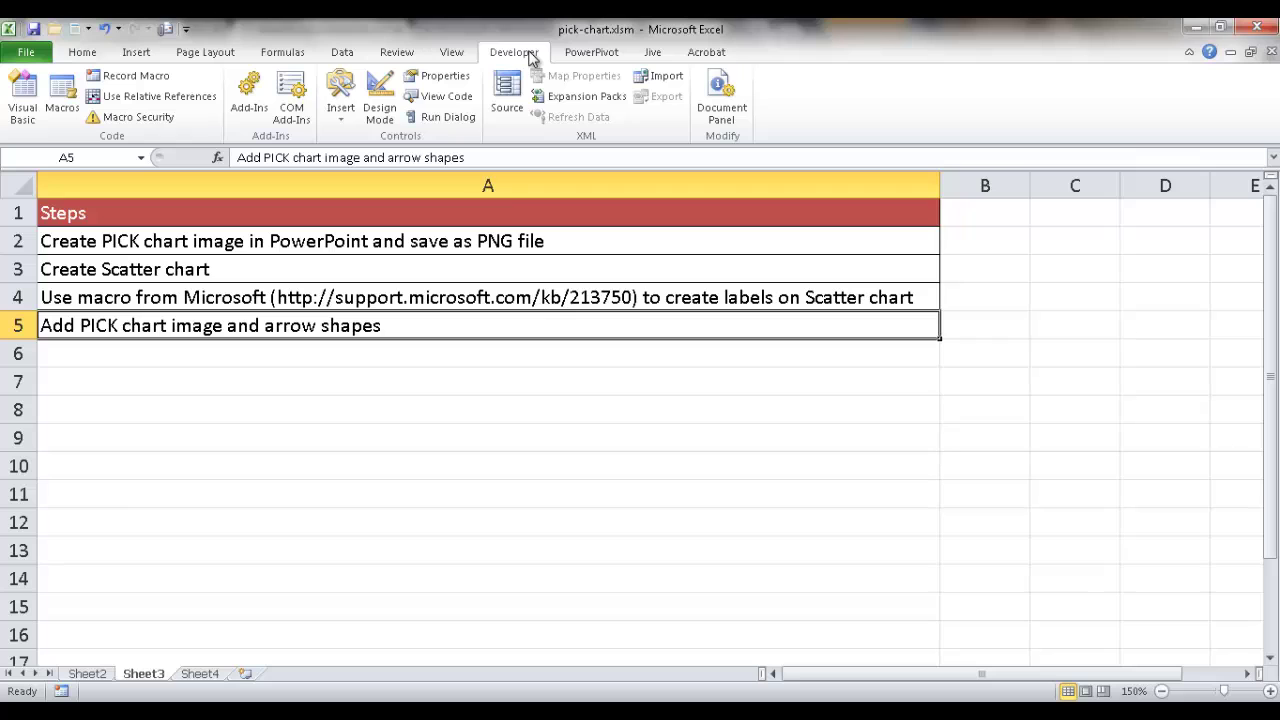
click(24, 108)
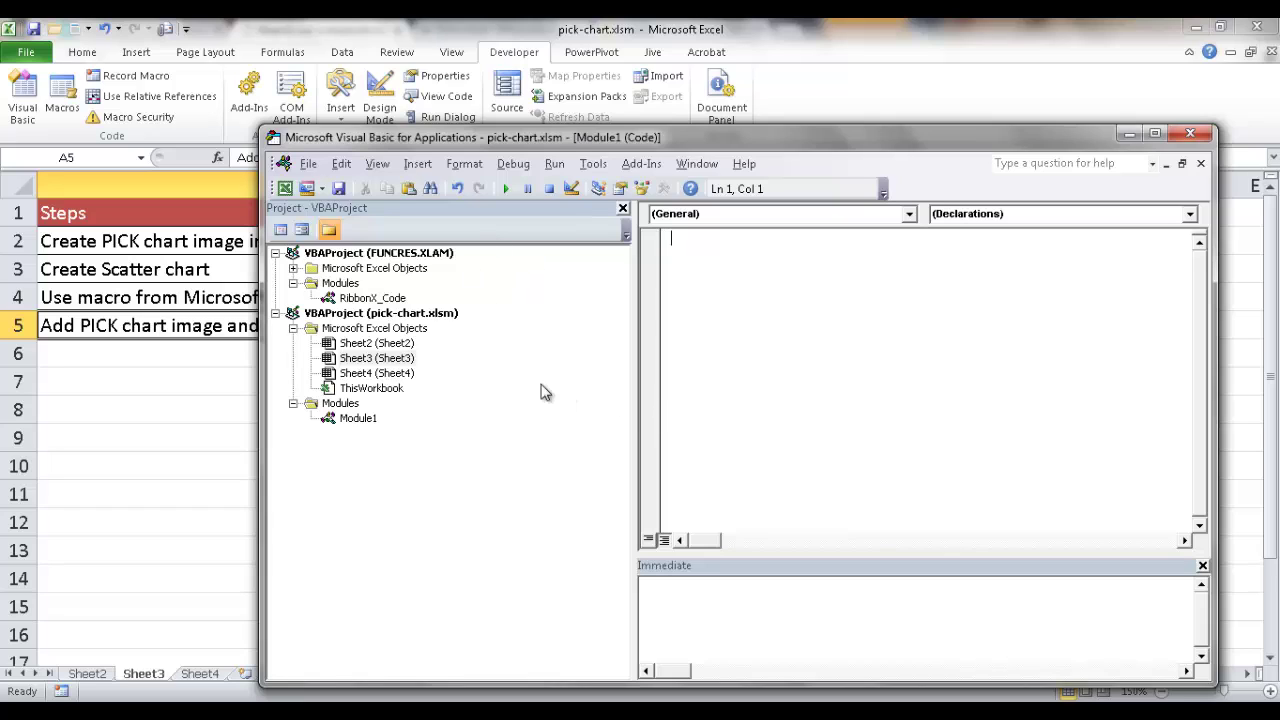
click(357, 419)
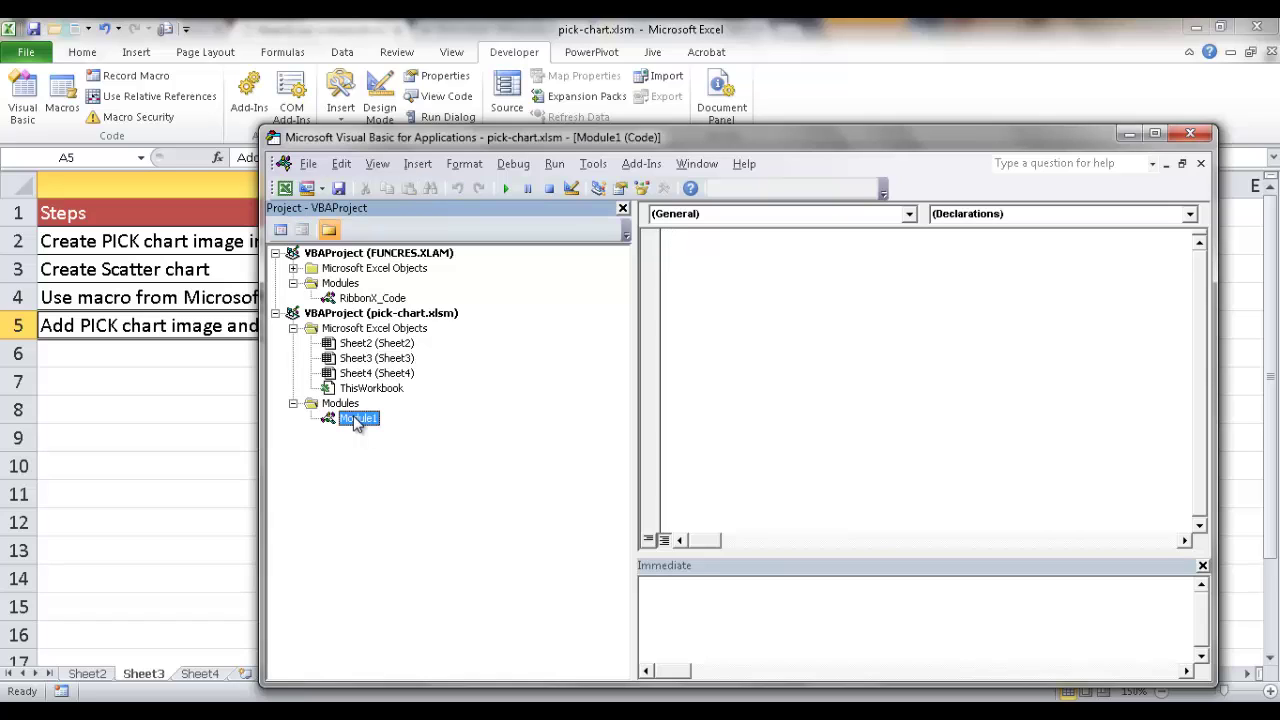
right_click(357, 421)
right_click(371, 419)
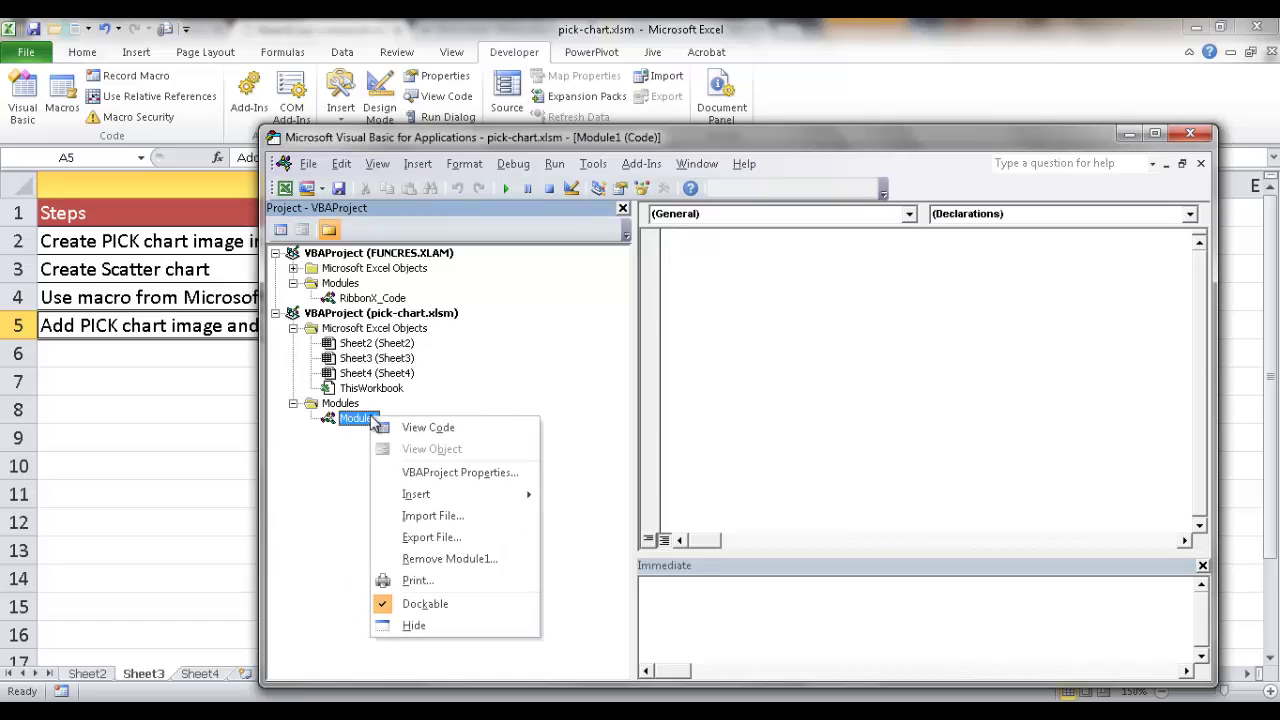
click(468, 559)
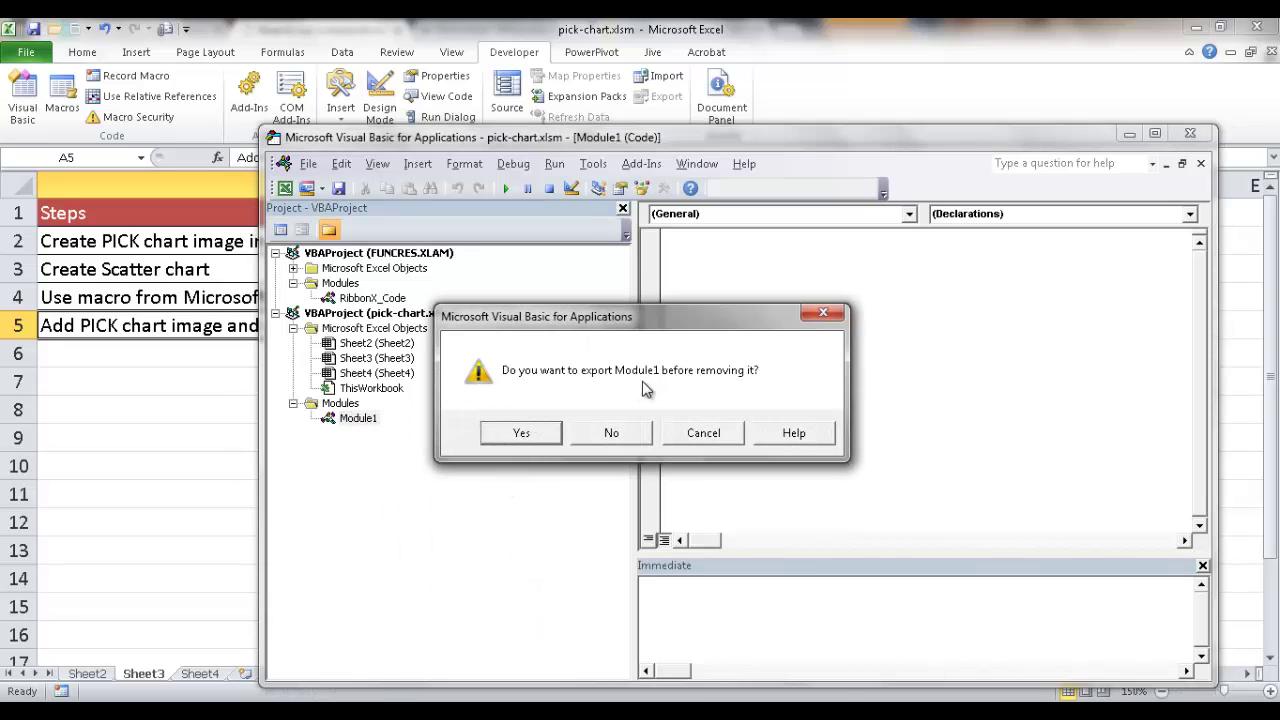
click(611, 434)
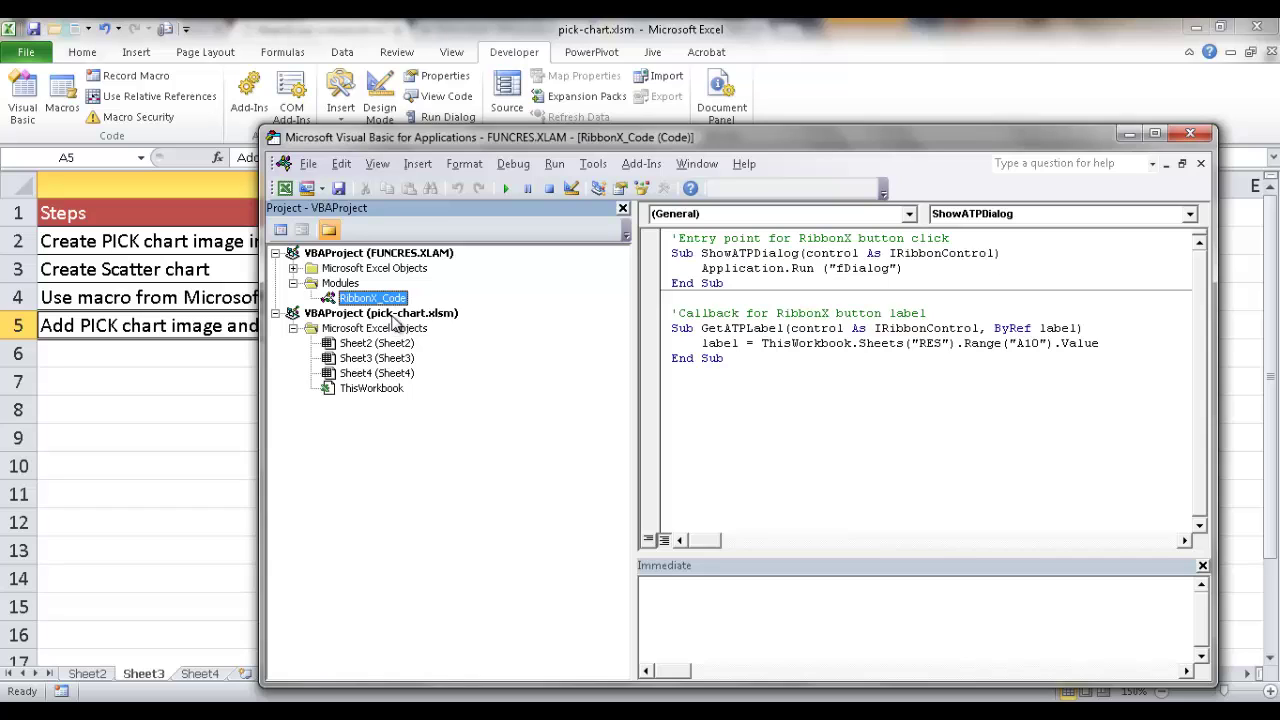
- Insert a new module in the pick-chart.xlsm project, paste the copied AttachLabelsToPoints code into it and close the editor
click(395, 314)
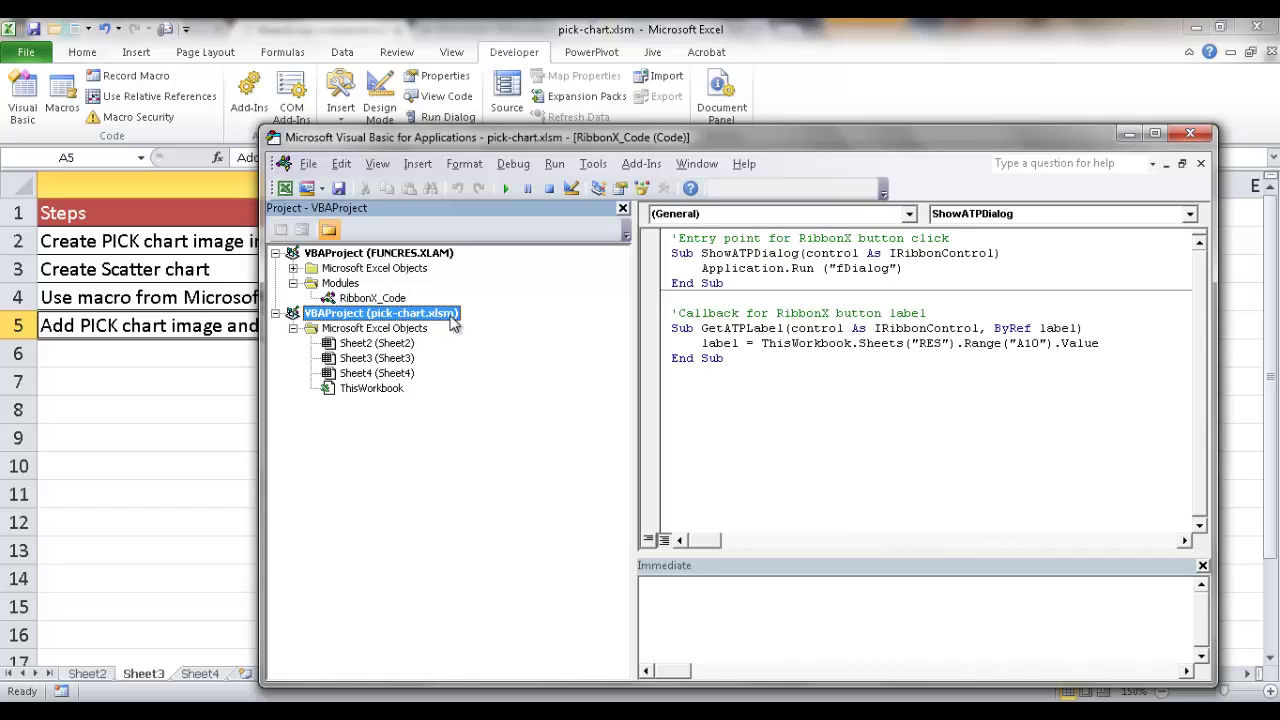
click(415, 166)
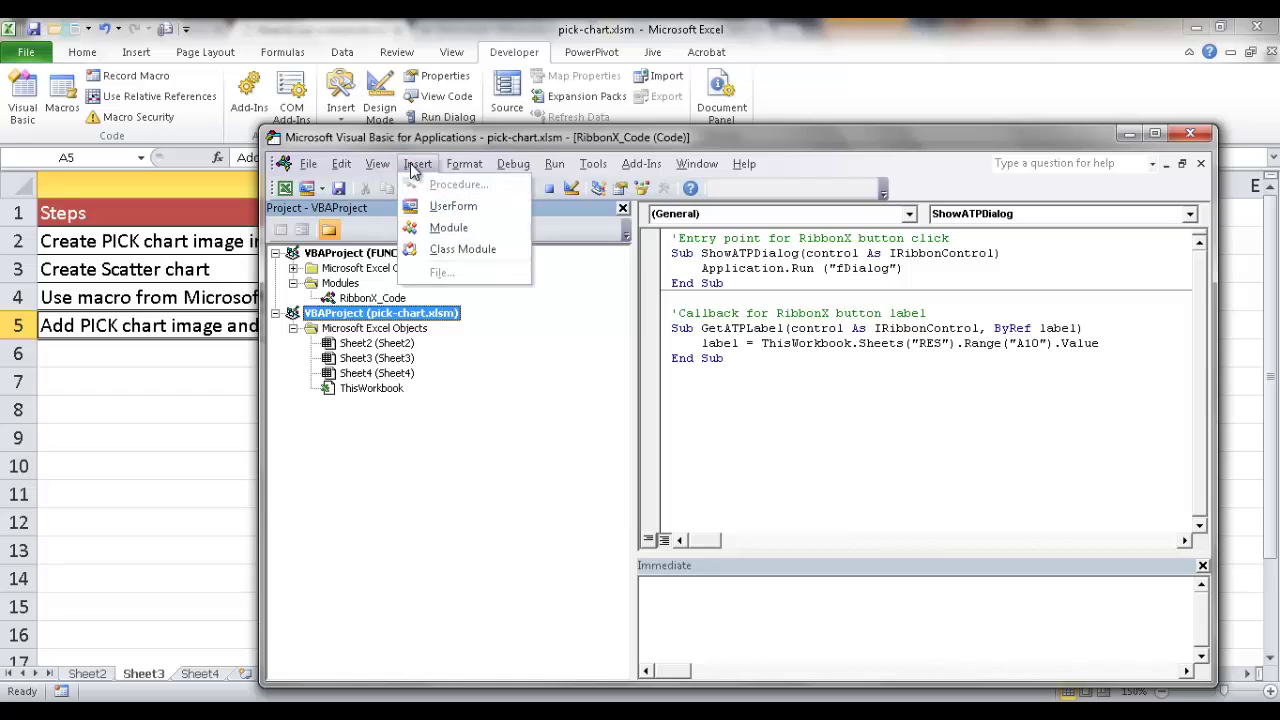
click(460, 228)
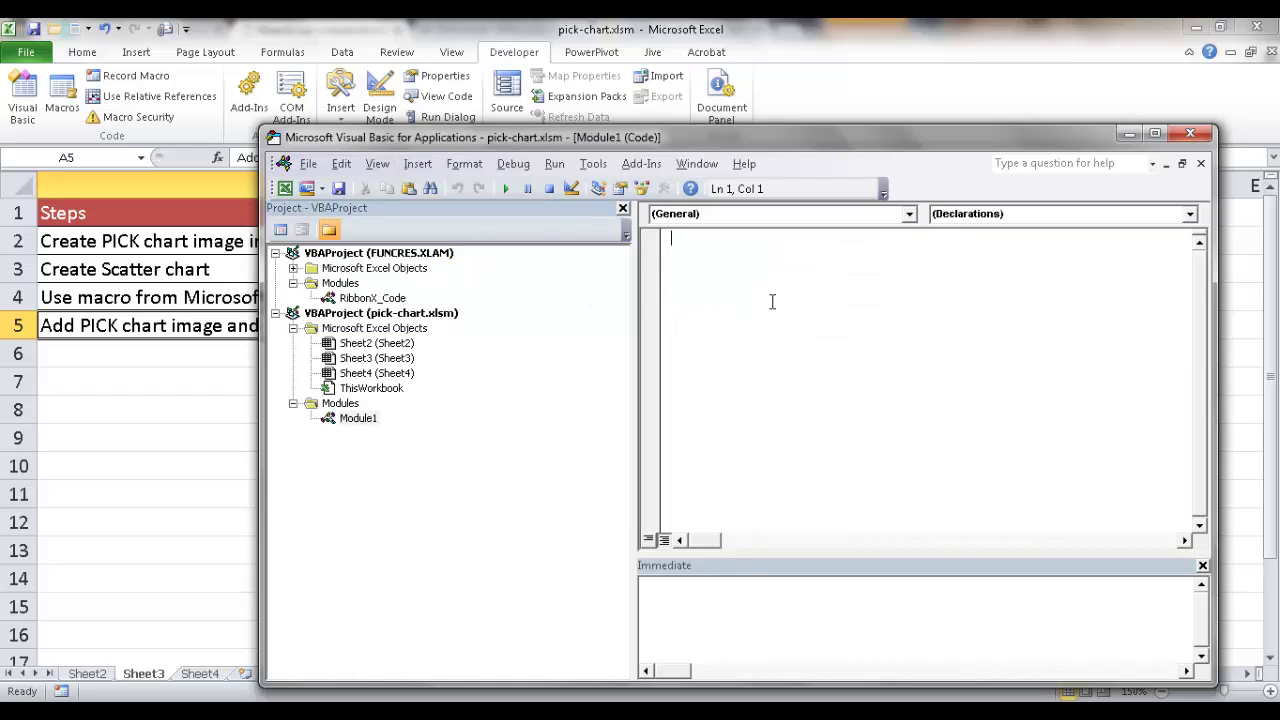
key(ctrl+v)
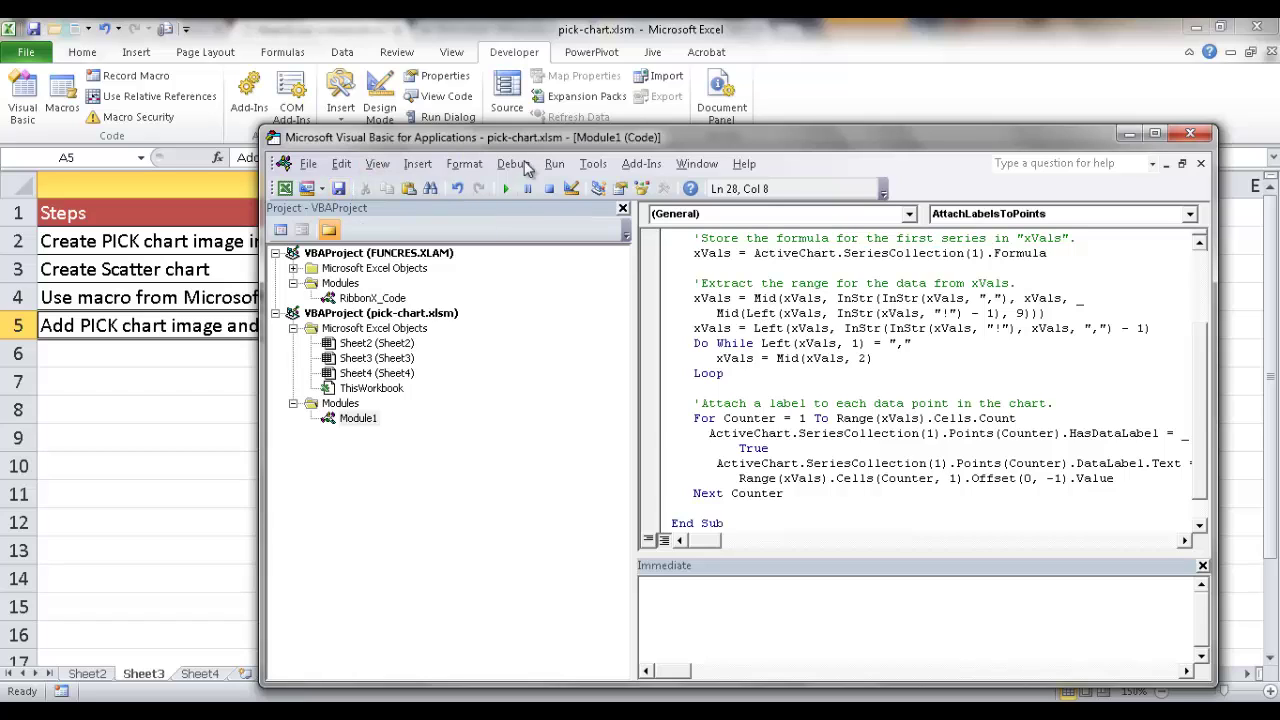
click(1190, 136)
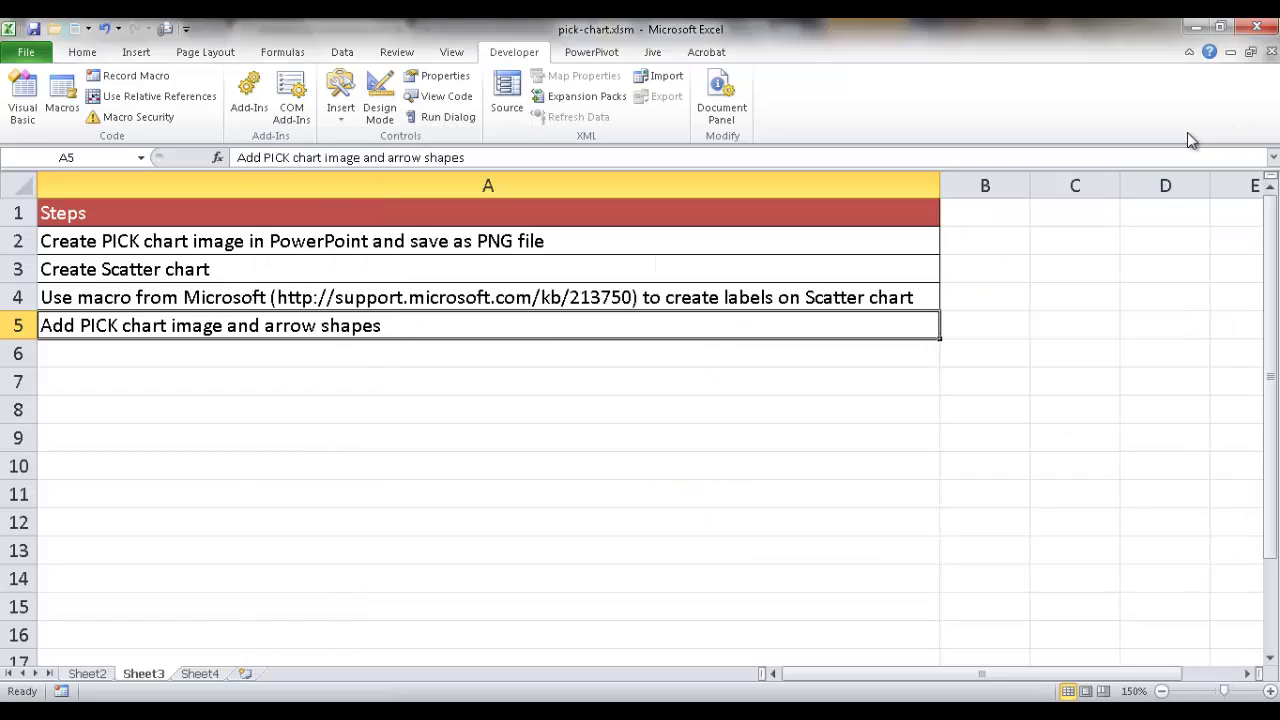
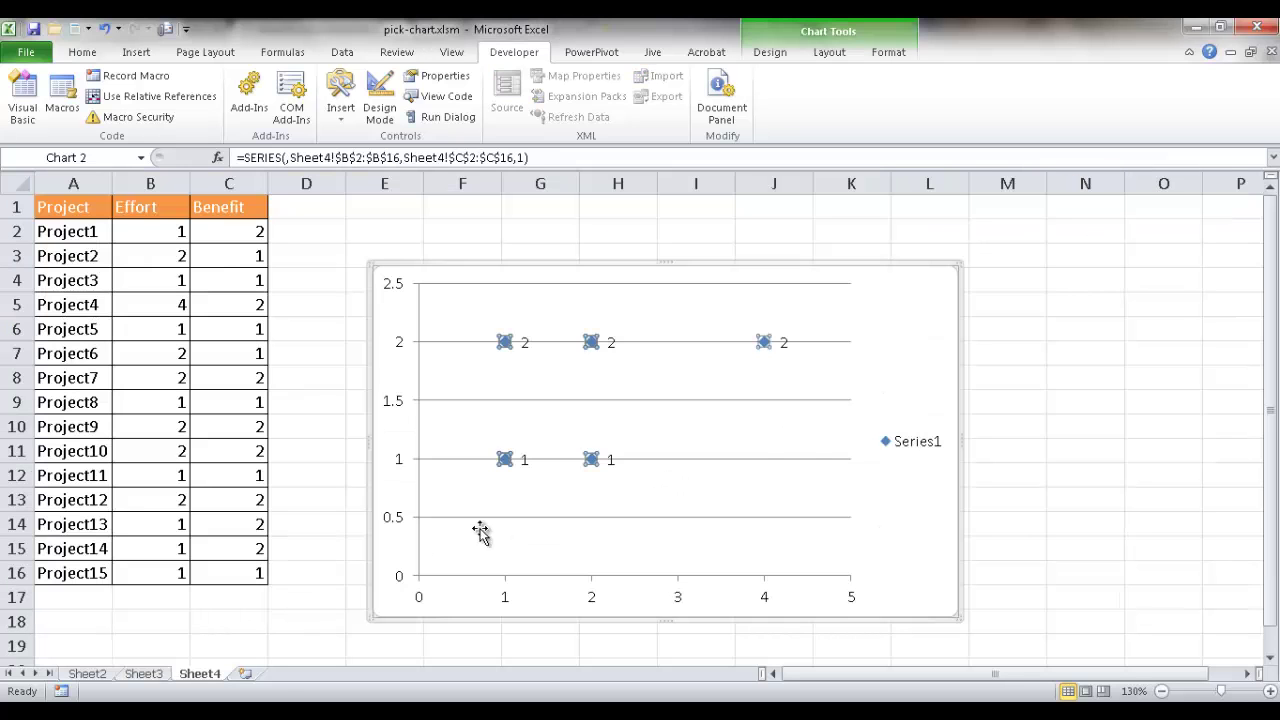
- Run the AttachLabelsToPoints macro on the scatter chart on Sheet4
click(907, 270)
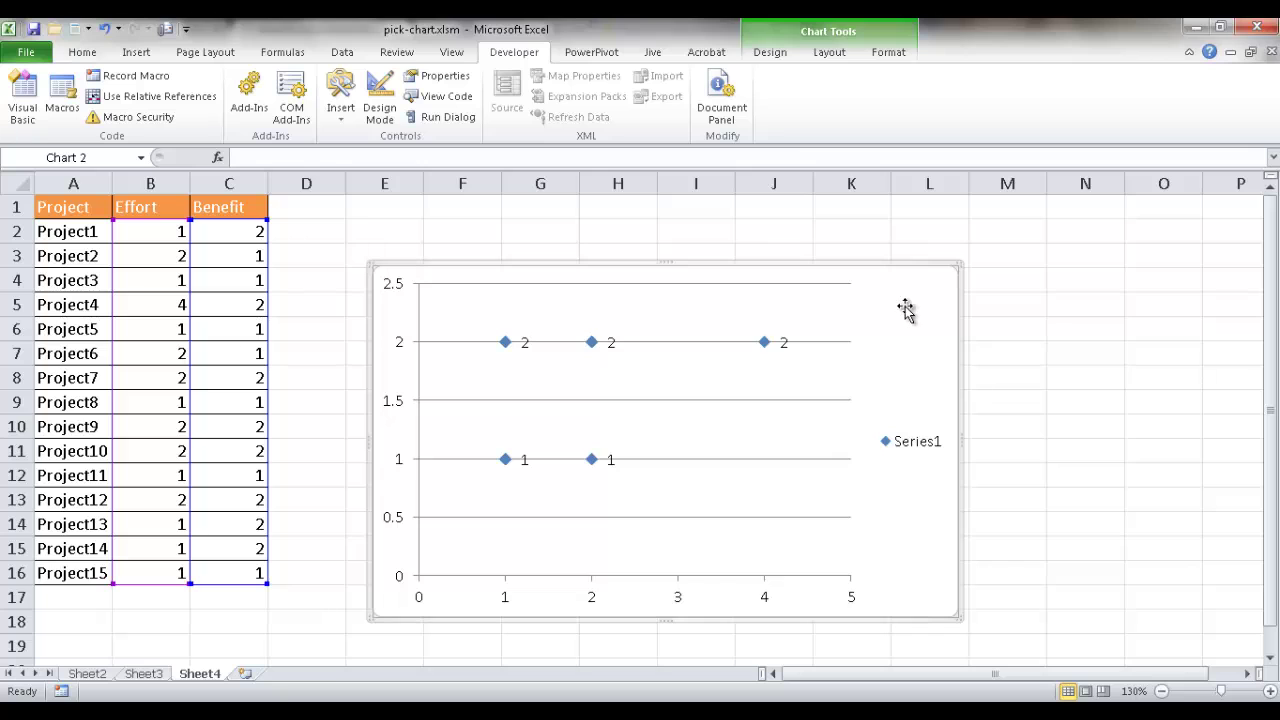
click(62, 100)
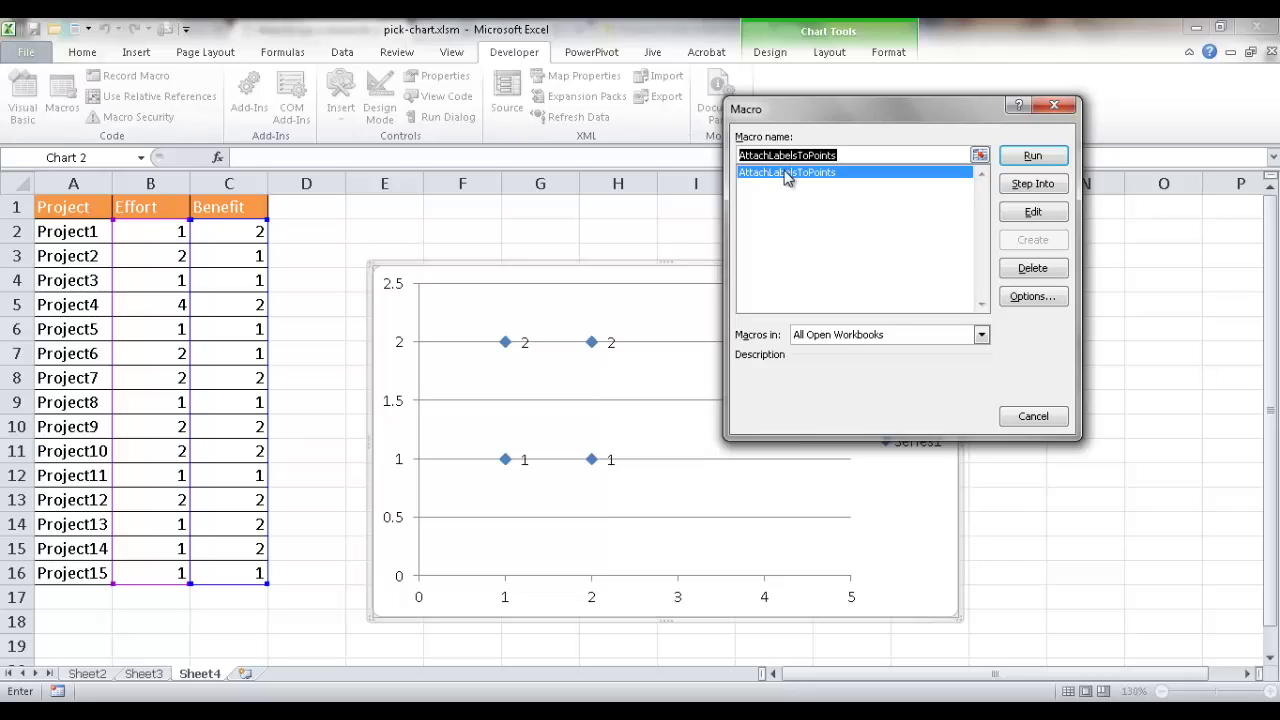
click(1027, 158)
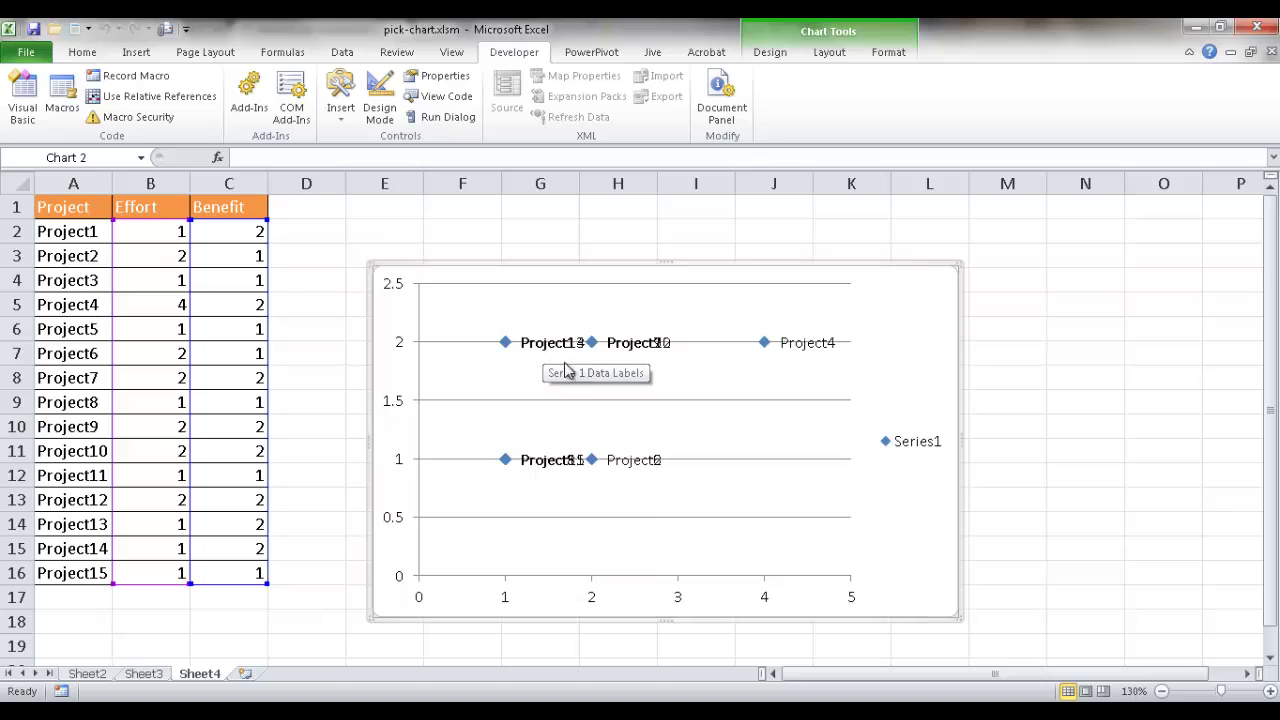
- Delete the scatter chart's legend and enlarge the chart to cover about columns E to P and rows 2 to 19
click(903, 445)
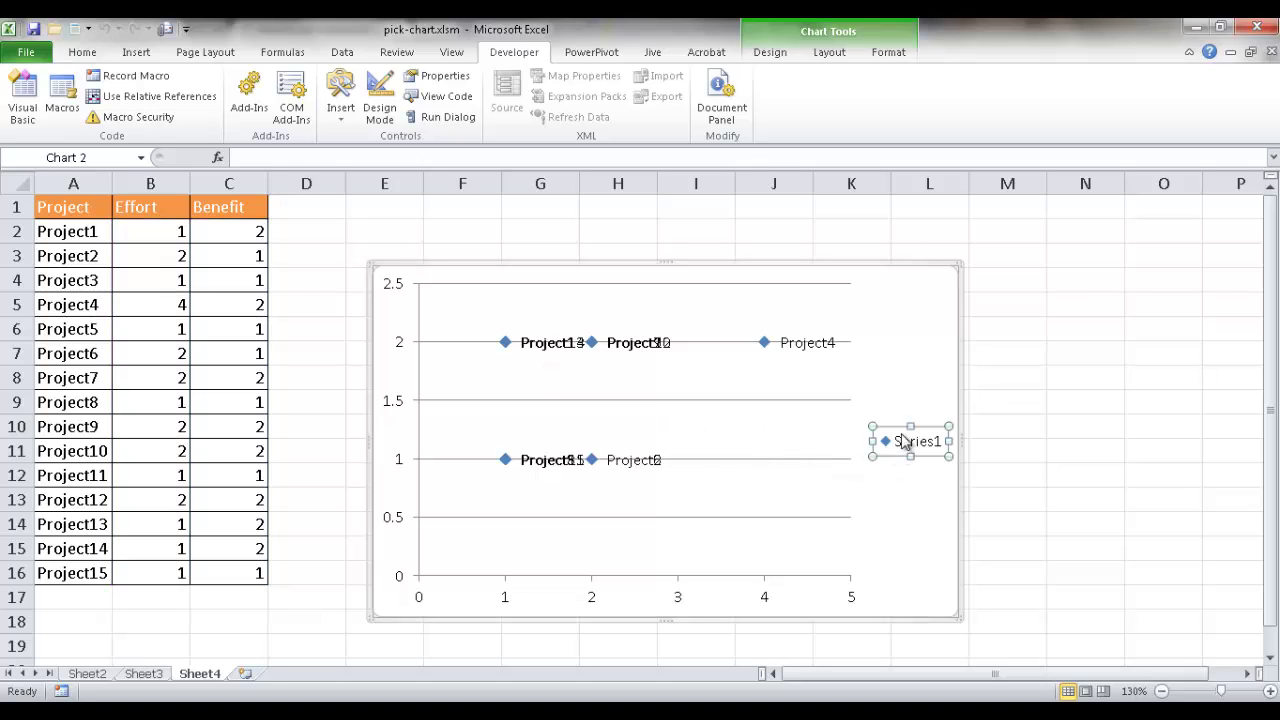
key(Delete)
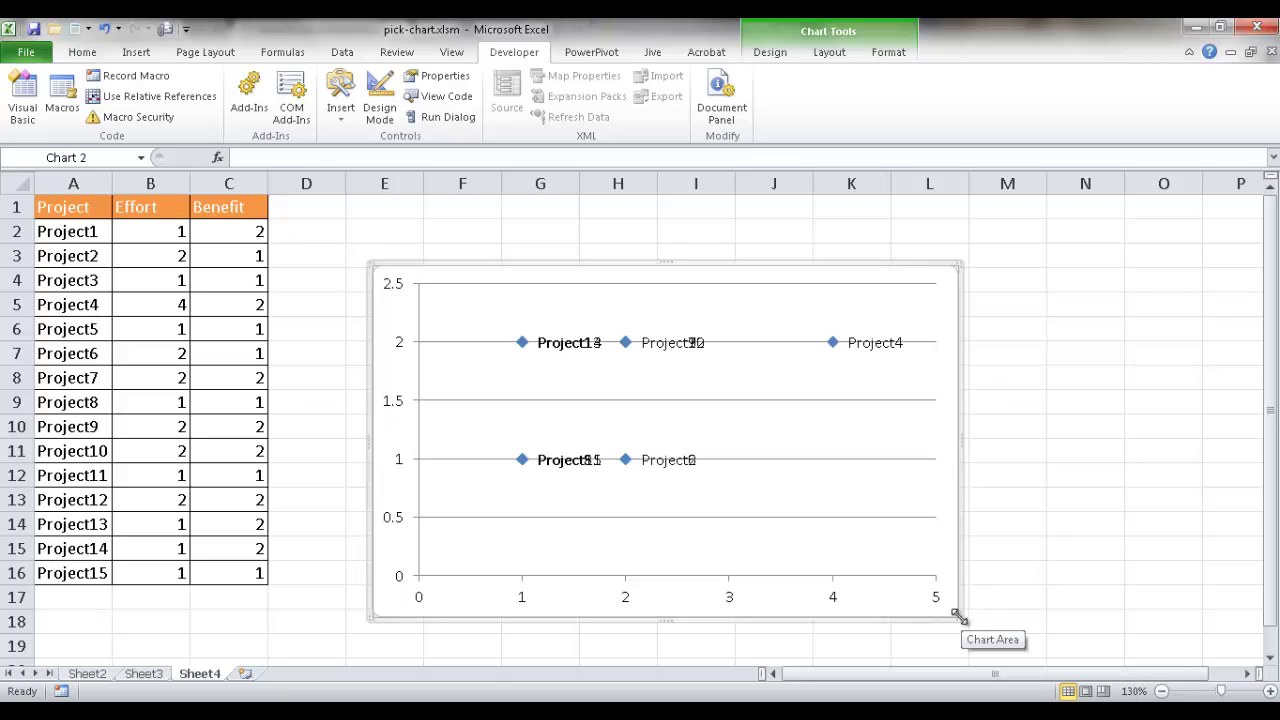
drag(958, 617, 1246, 650)
drag(810, 263, 809, 218)
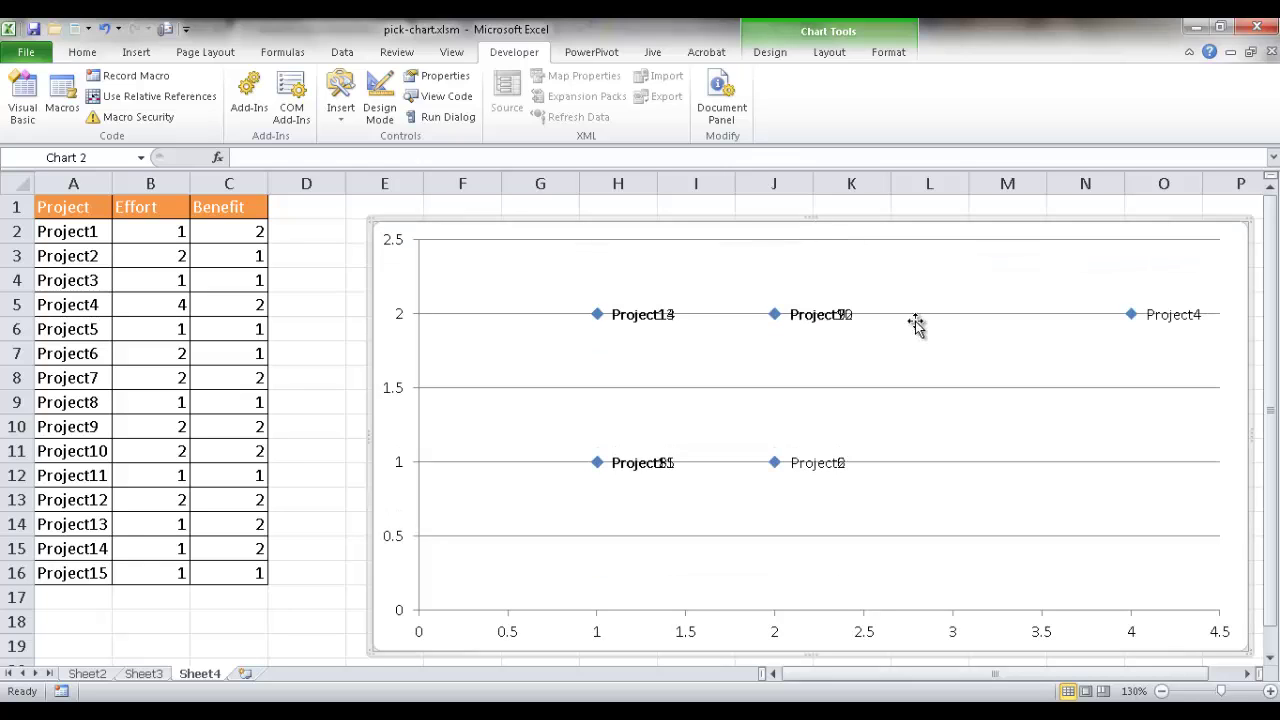
- Delete the chart's horizontal gridlines and move the overlapping Project14 and Project13 labels above the Project1 label
click(970, 388)
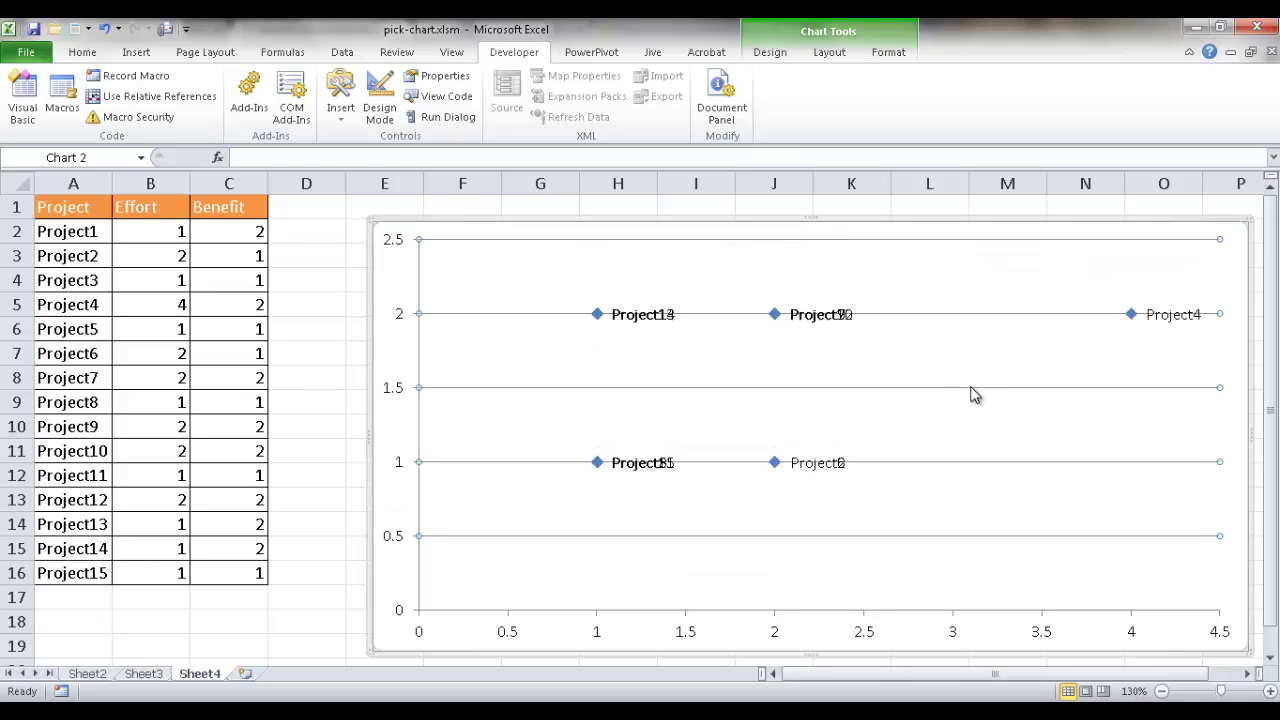
key(Delete)
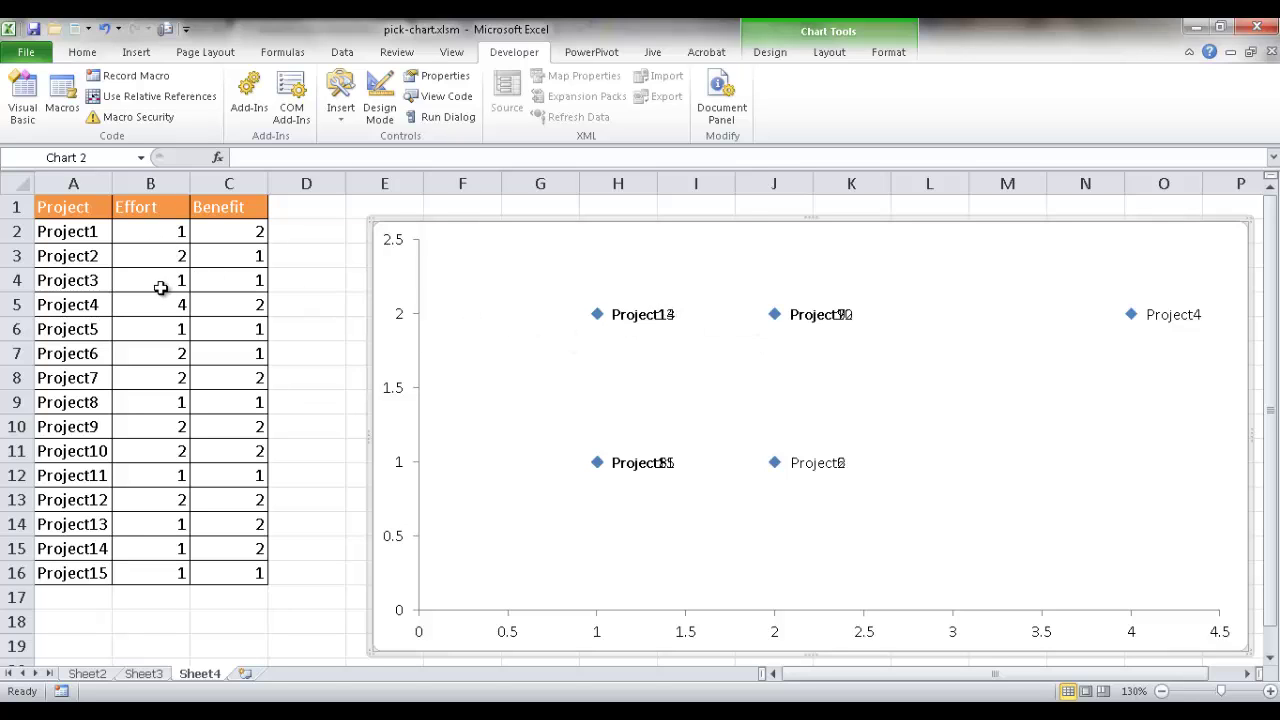
click(628, 316)
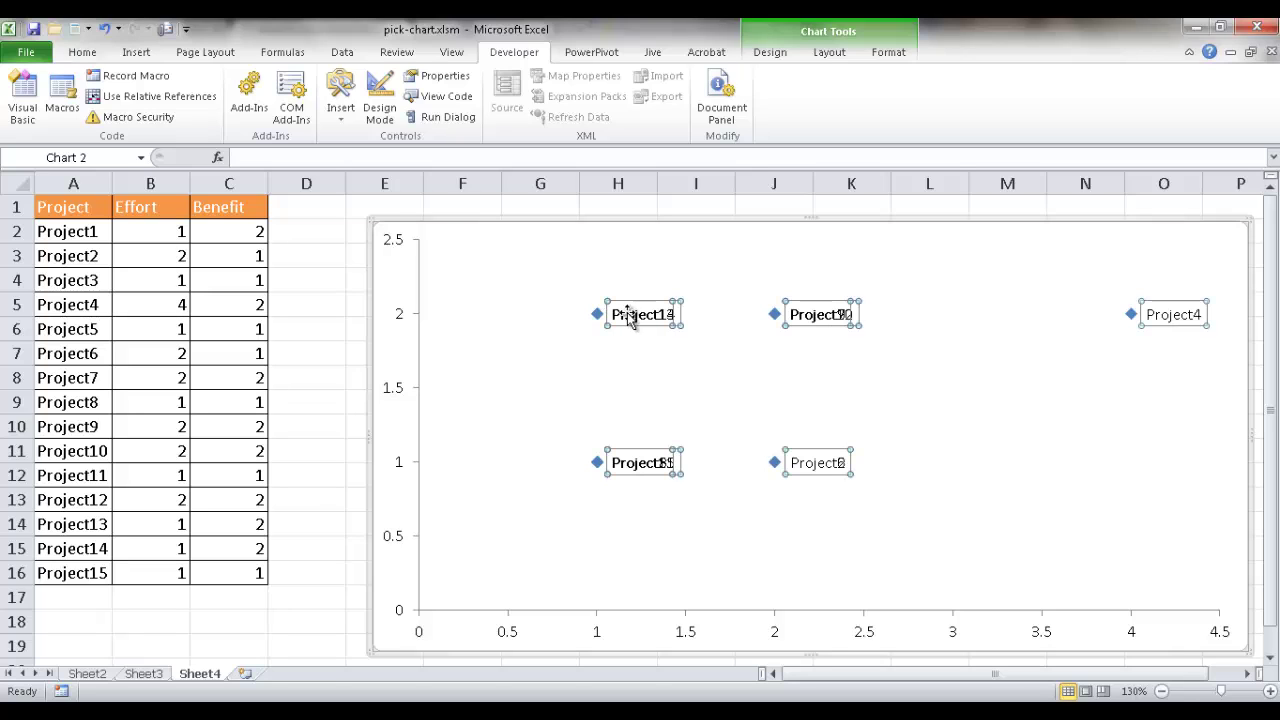
click(640, 300)
drag(640, 300, 585, 249)
click(641, 318)
drag(643, 298, 583, 282)
click(645, 318)
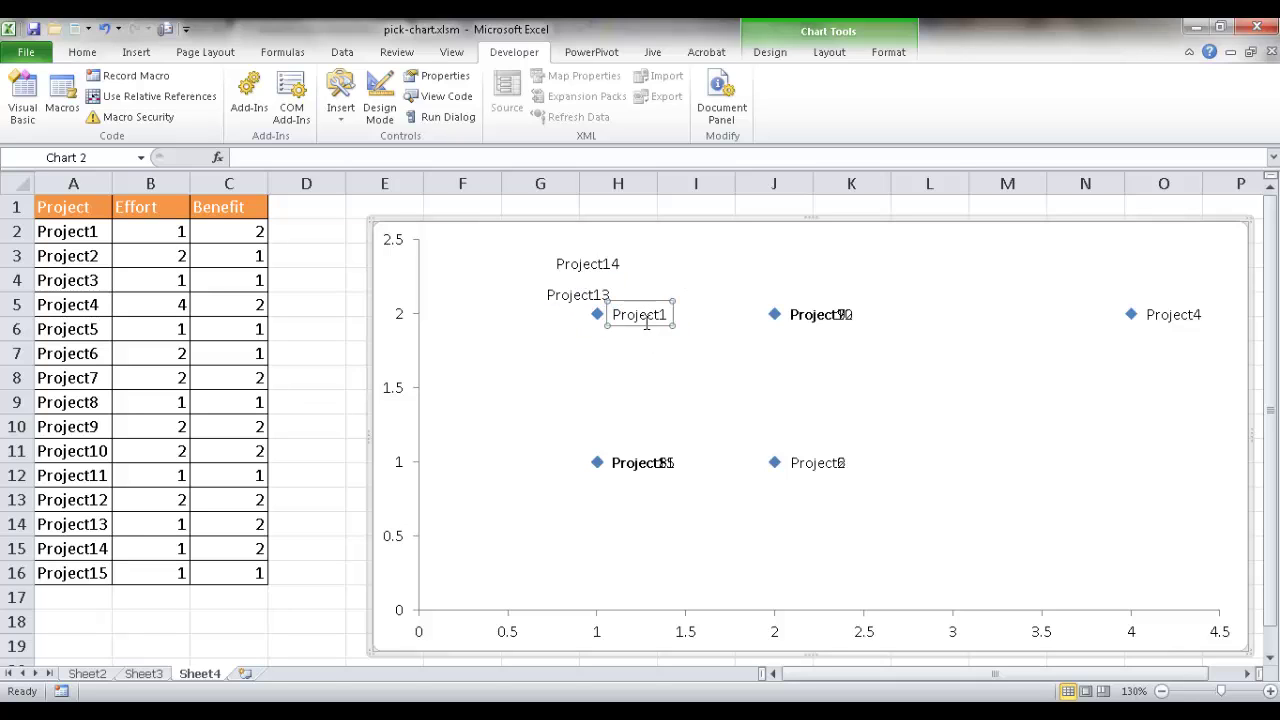
- Spread the overlapping labels at effort 1, benefit 1: Project15 and Project11 above Project3, Project8 below it and Project5 to its left
click(641, 460)
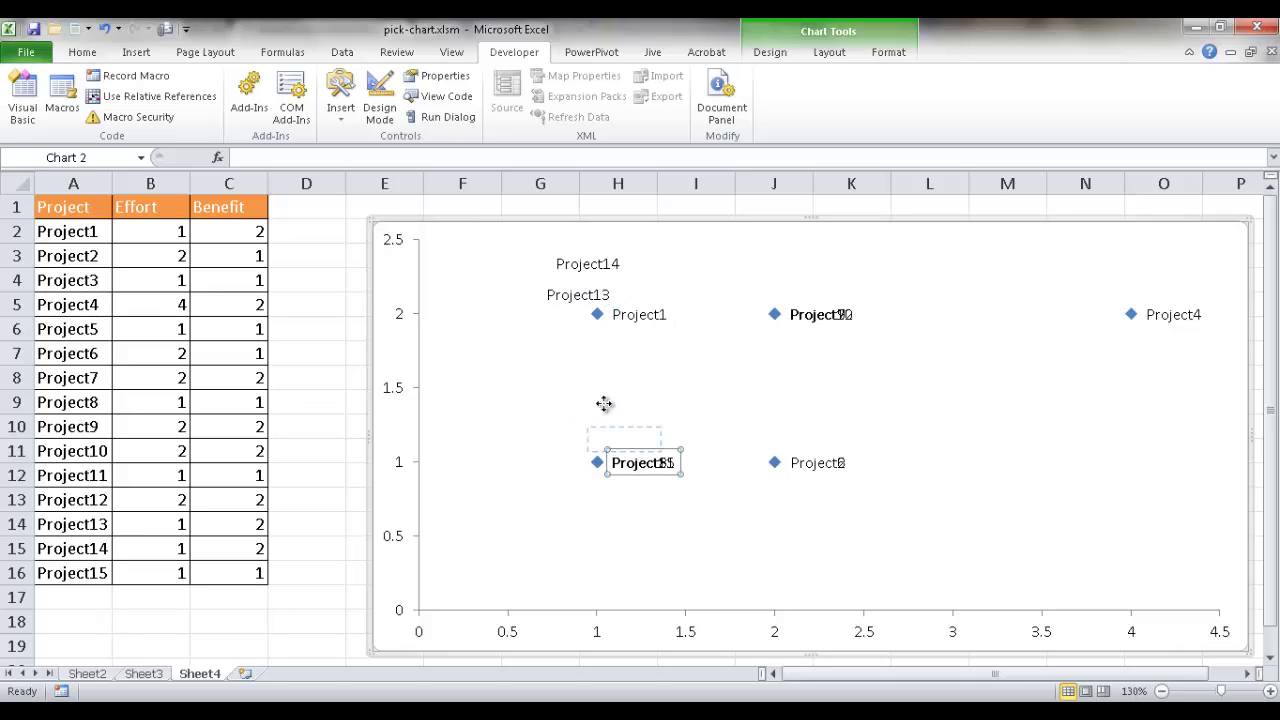
drag(604, 403, 598, 400)
click(638, 452)
drag(638, 418, 639, 419)
click(651, 465)
double_click(646, 475)
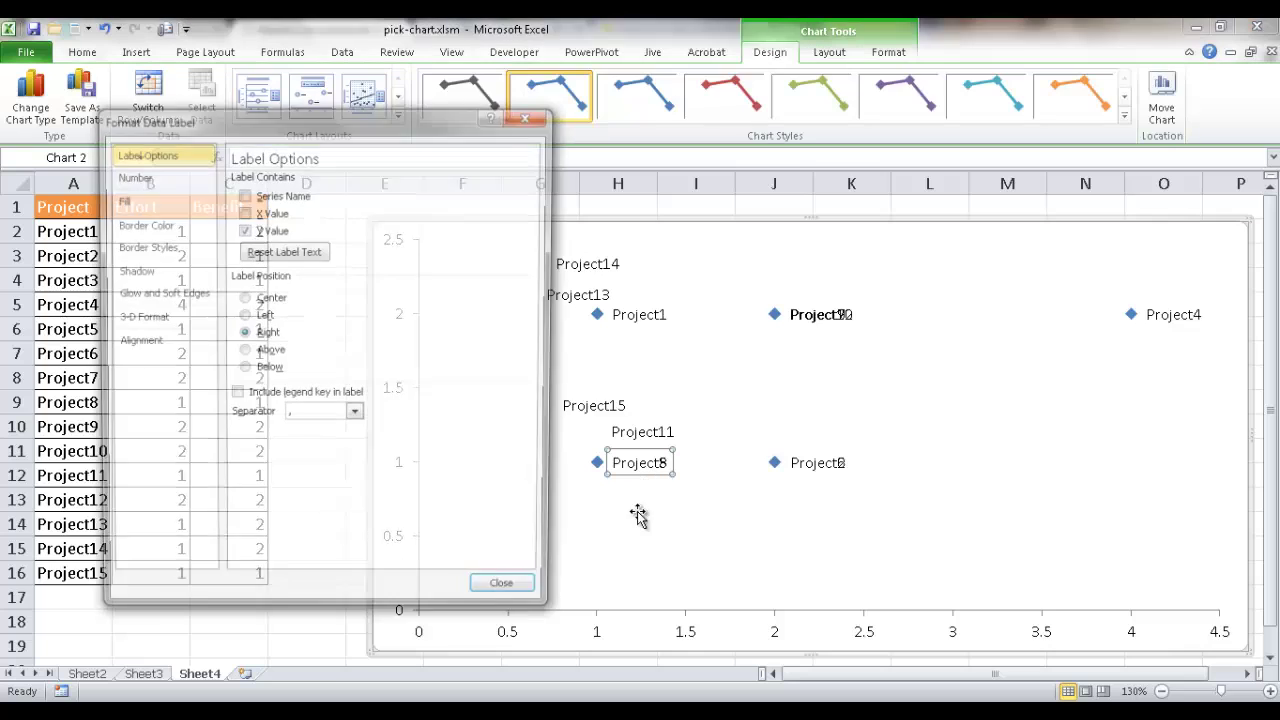
click(528, 614)
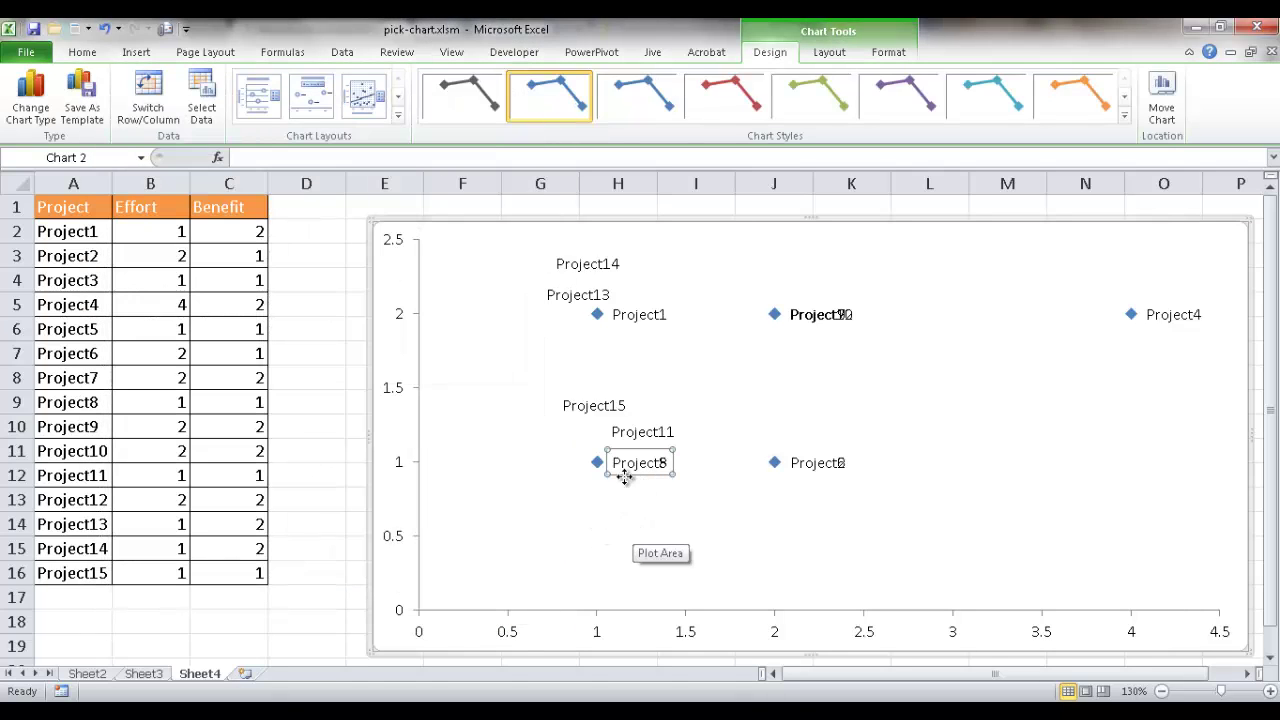
drag(630, 484, 614, 523)
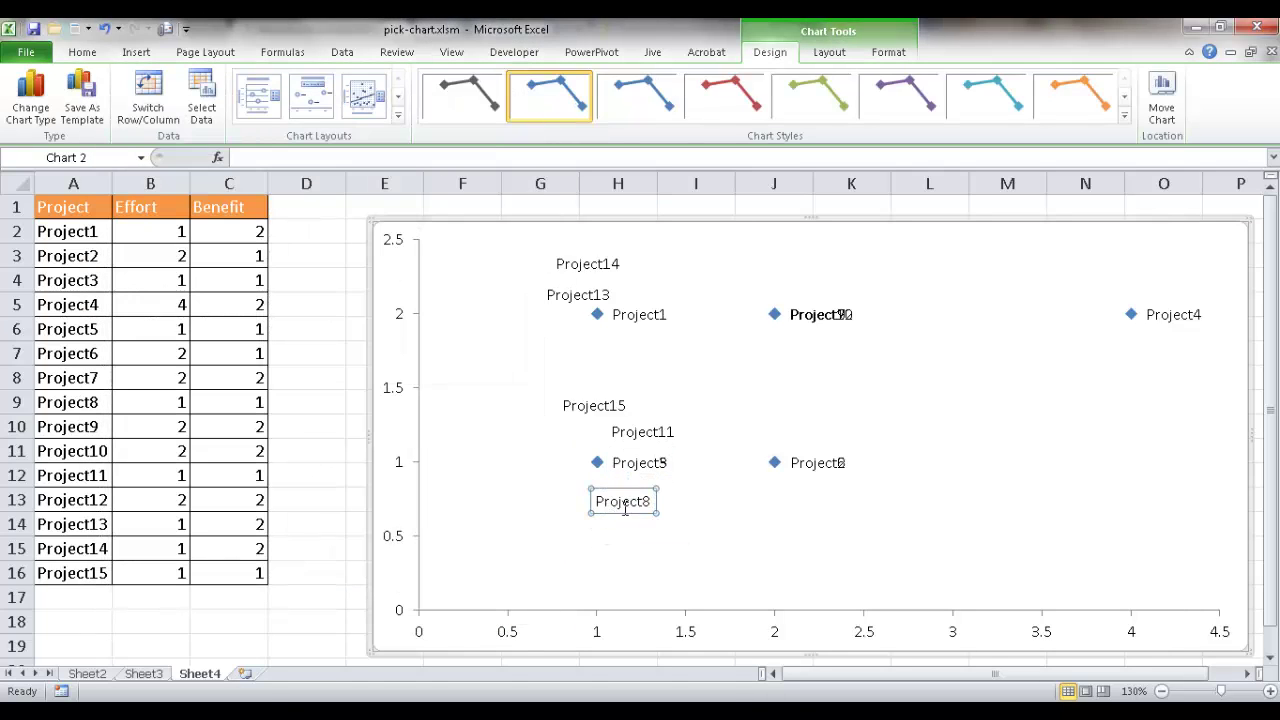
click(651, 458)
drag(592, 440, 550, 432)
- Move the Project6 label above the Project2 label at effort 2, benefit 1
click(816, 469)
drag(822, 447, 787, 413)
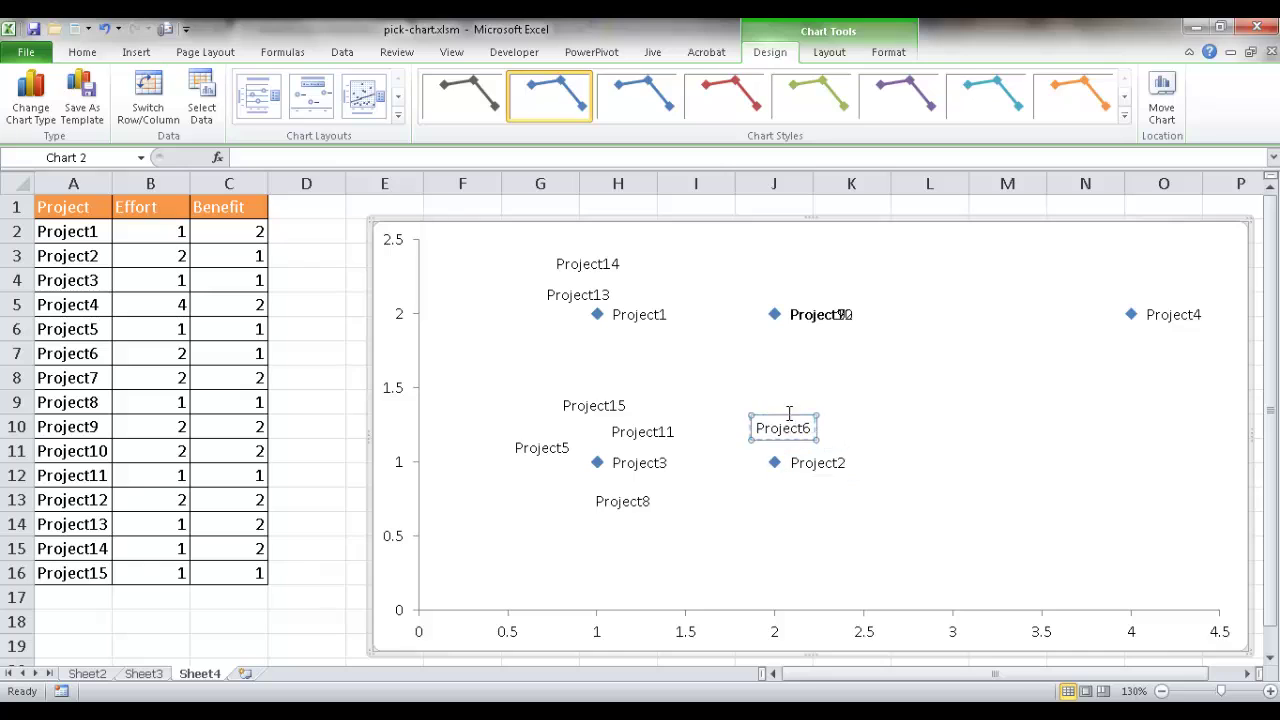
click(833, 474)
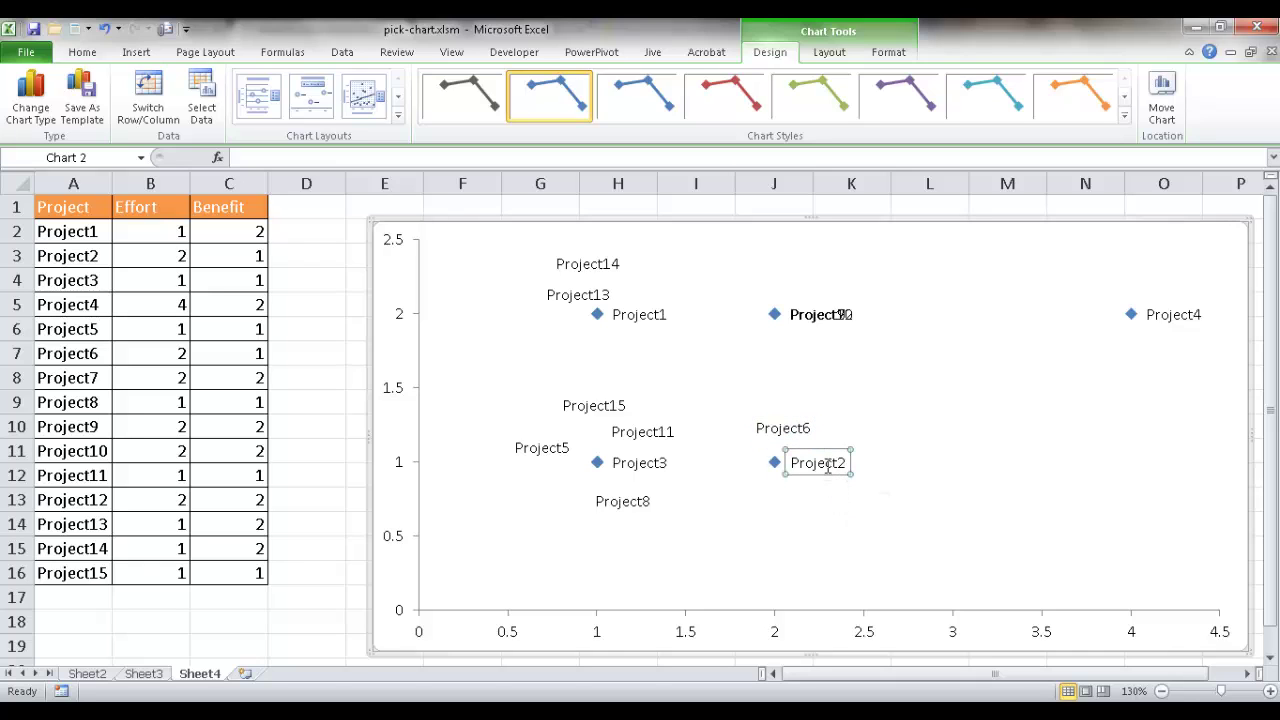
- Separate the labels overlapping Project7 by placing Project12 above it, Project10 below it and Project9 to its upper right
click(824, 312)
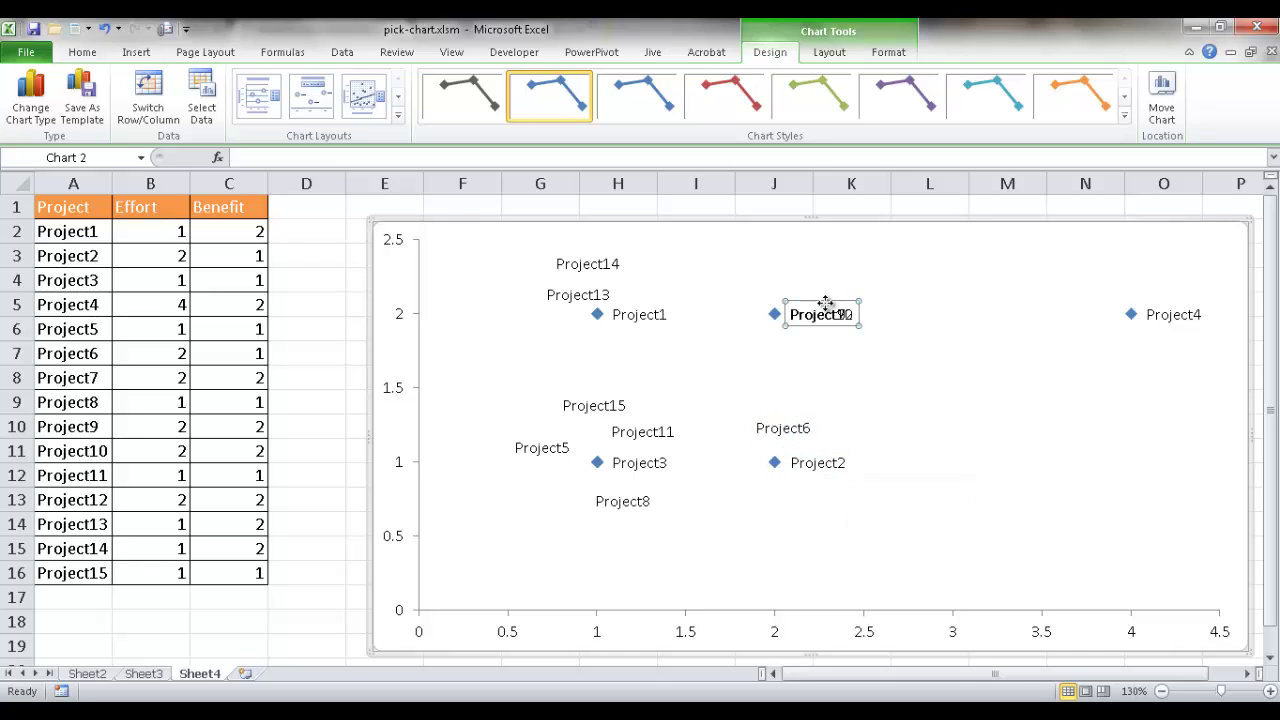
drag(825, 300, 824, 252)
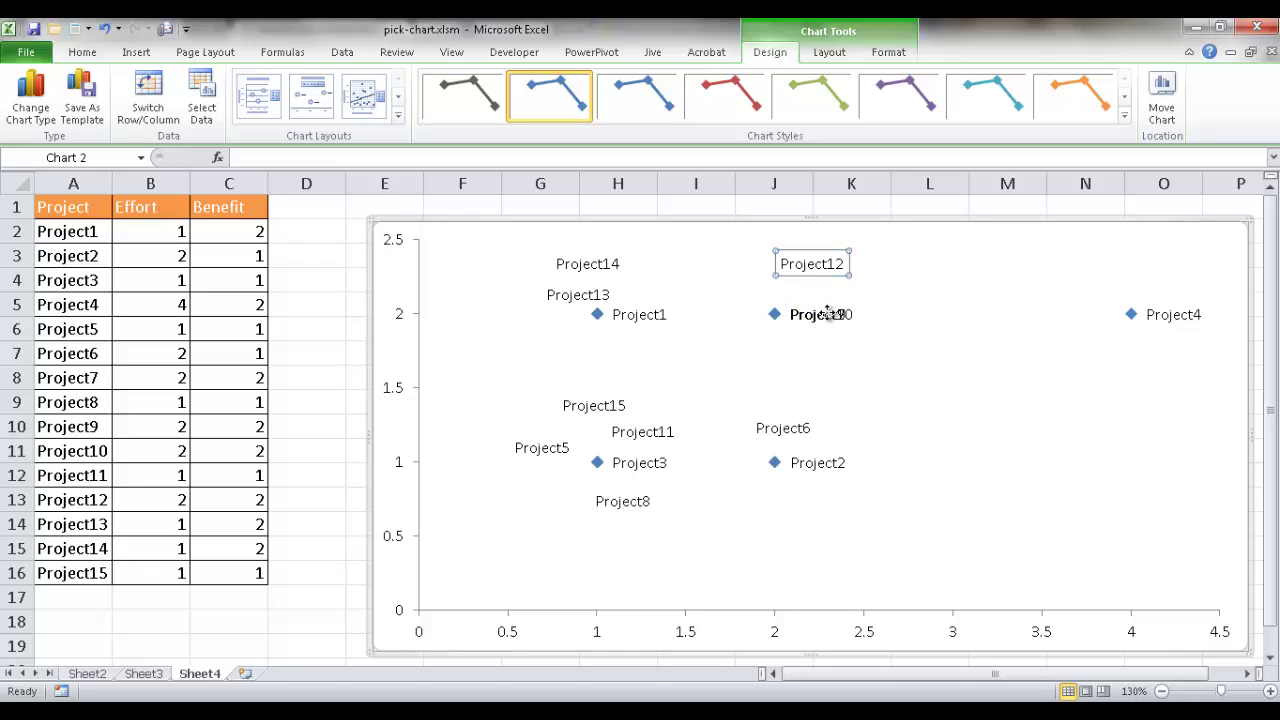
drag(830, 326, 818, 362)
click(836, 314)
drag(830, 301, 872, 275)
click(817, 316)
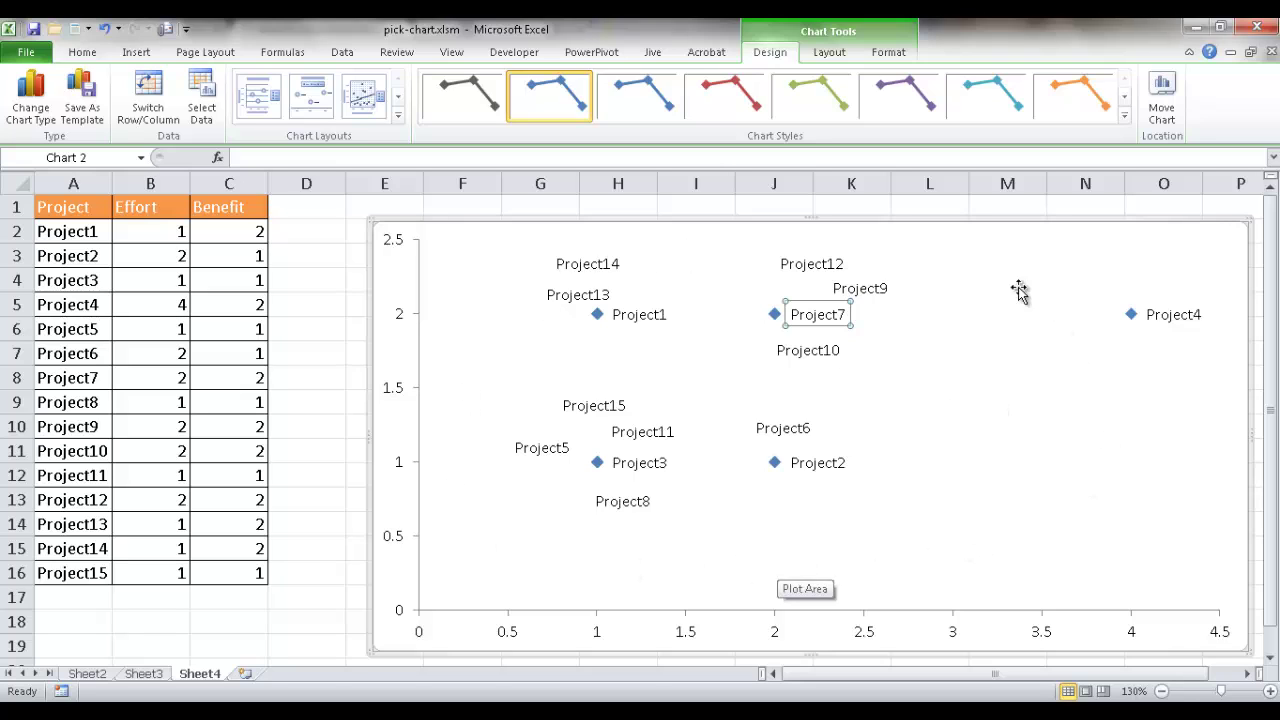
- Fill the chart's plot area with the picture pick-chart.png from the Pictures library
click(925, 381)
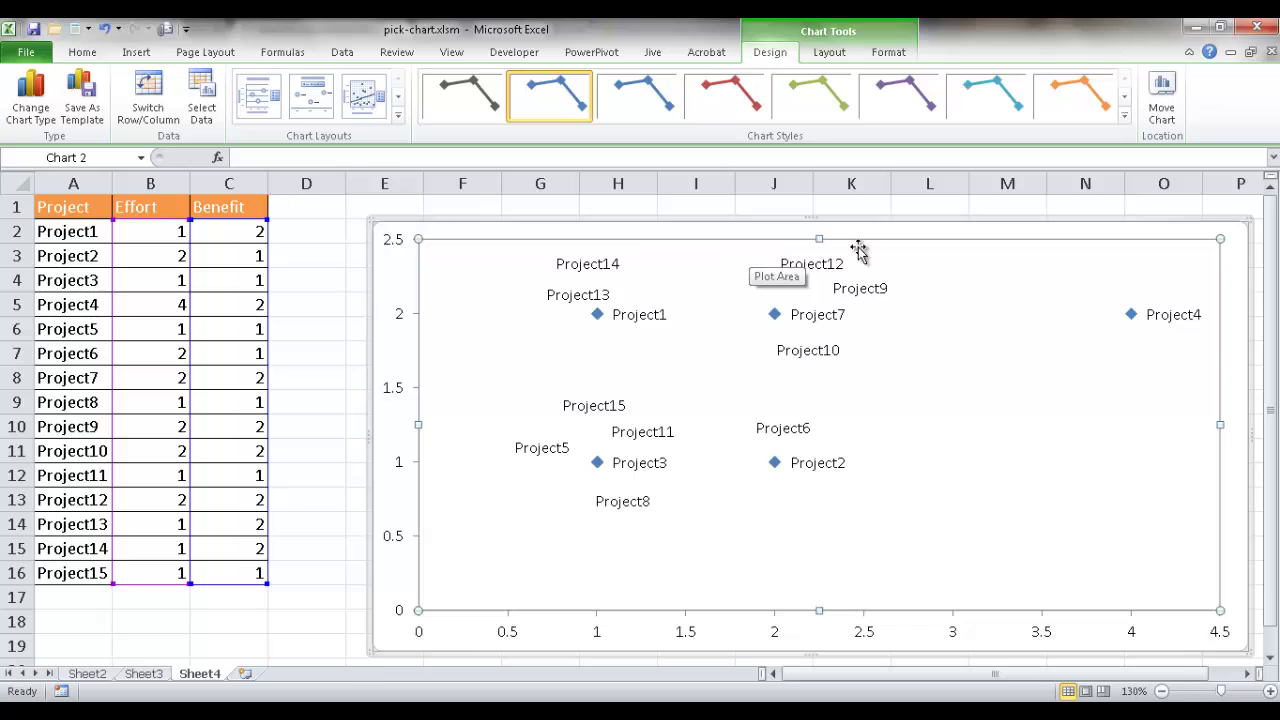
right_click(1020, 445)
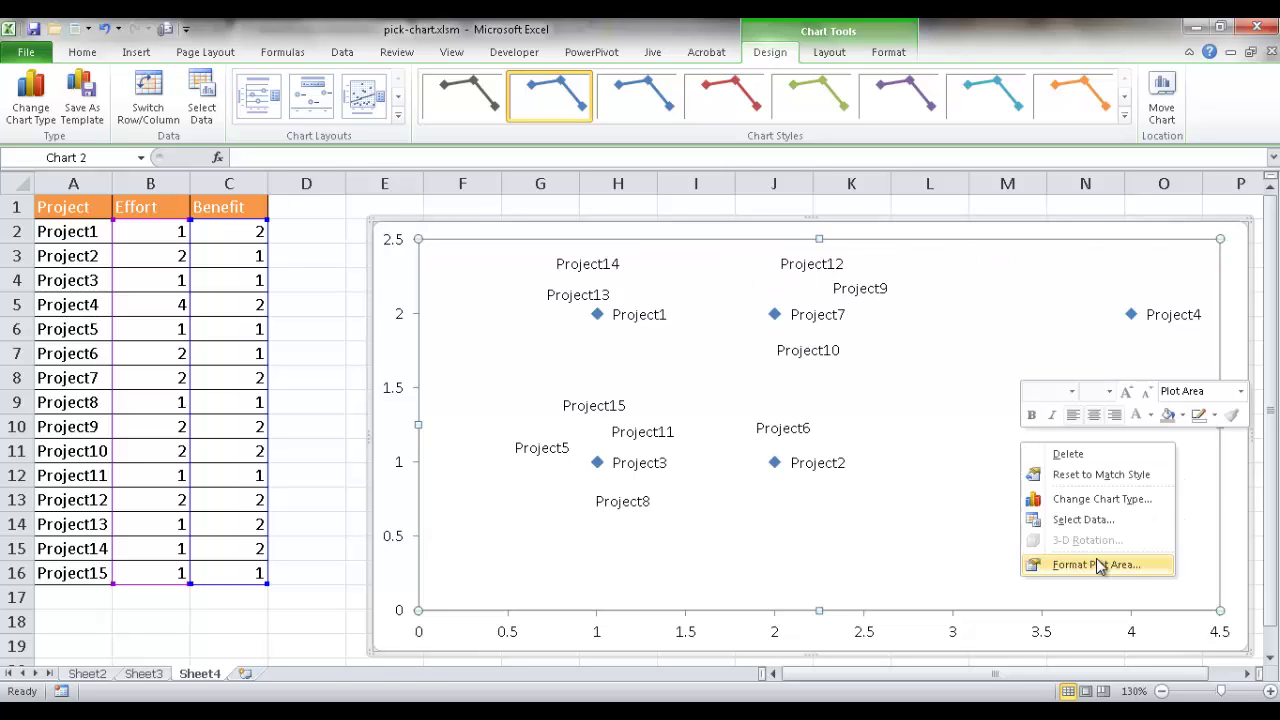
click(1133, 566)
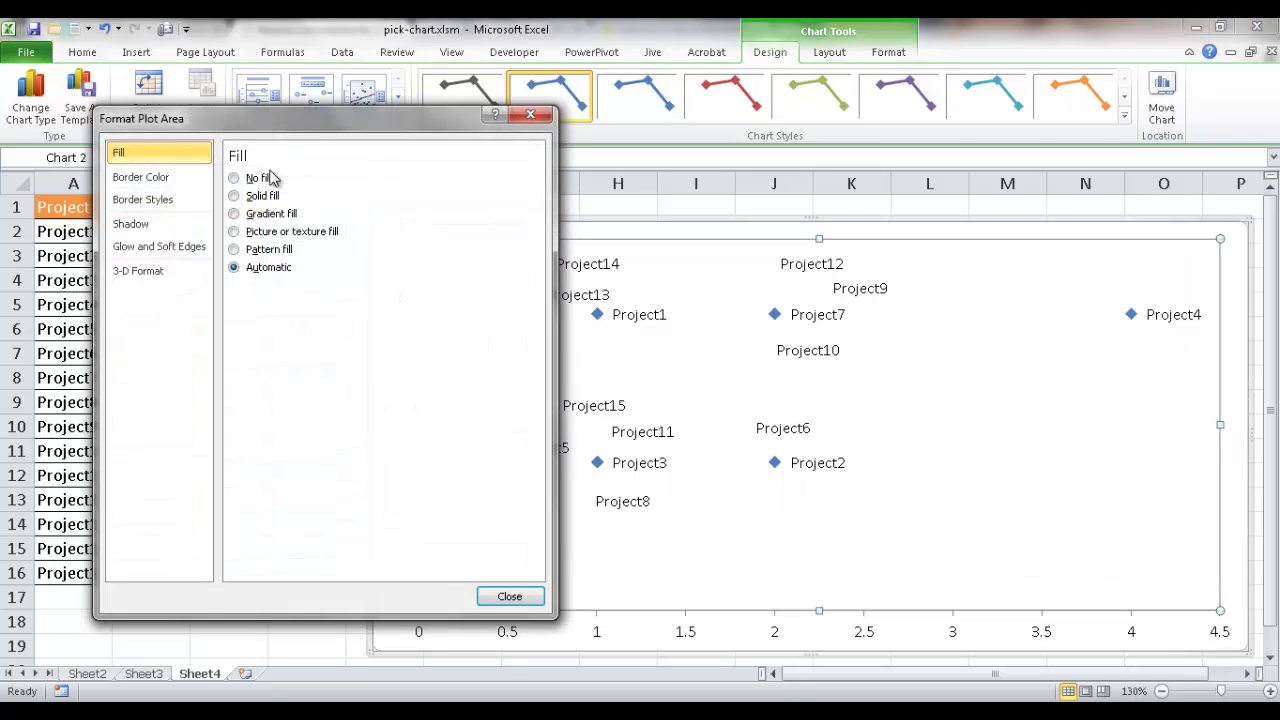
click(263, 238)
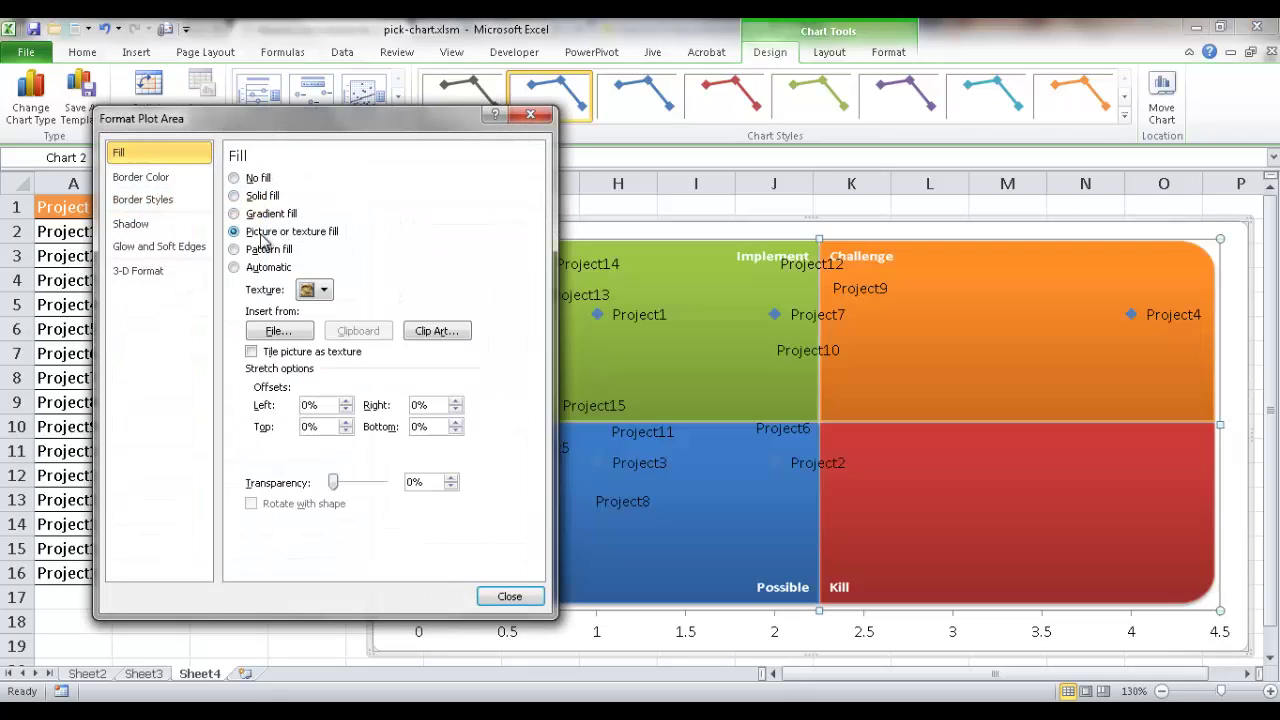
click(279, 331)
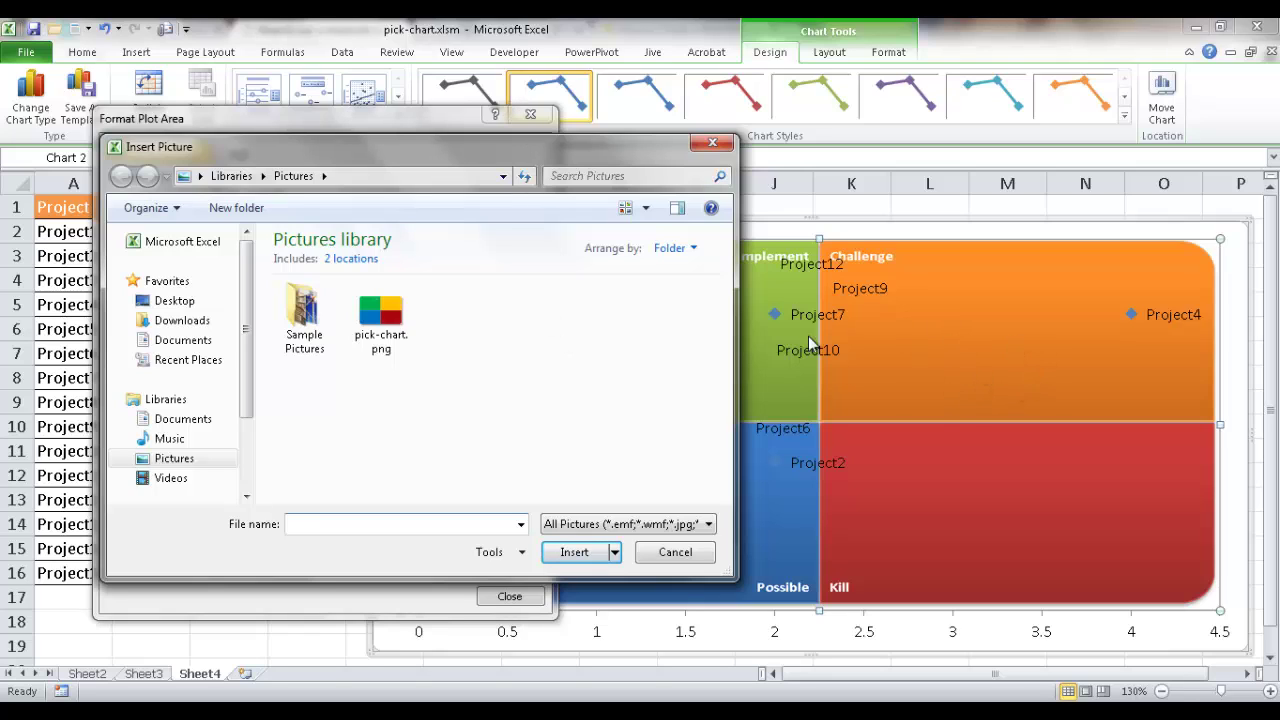
drag(558, 155, 688, 230)
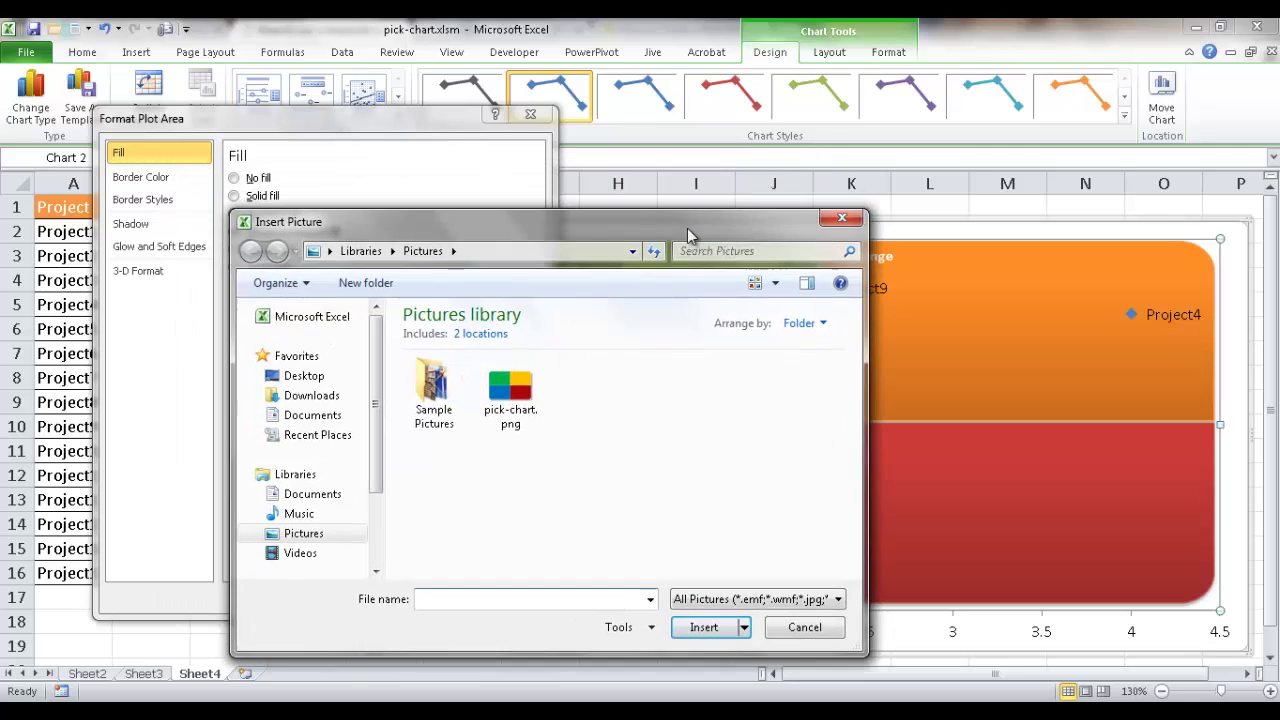
click(519, 394)
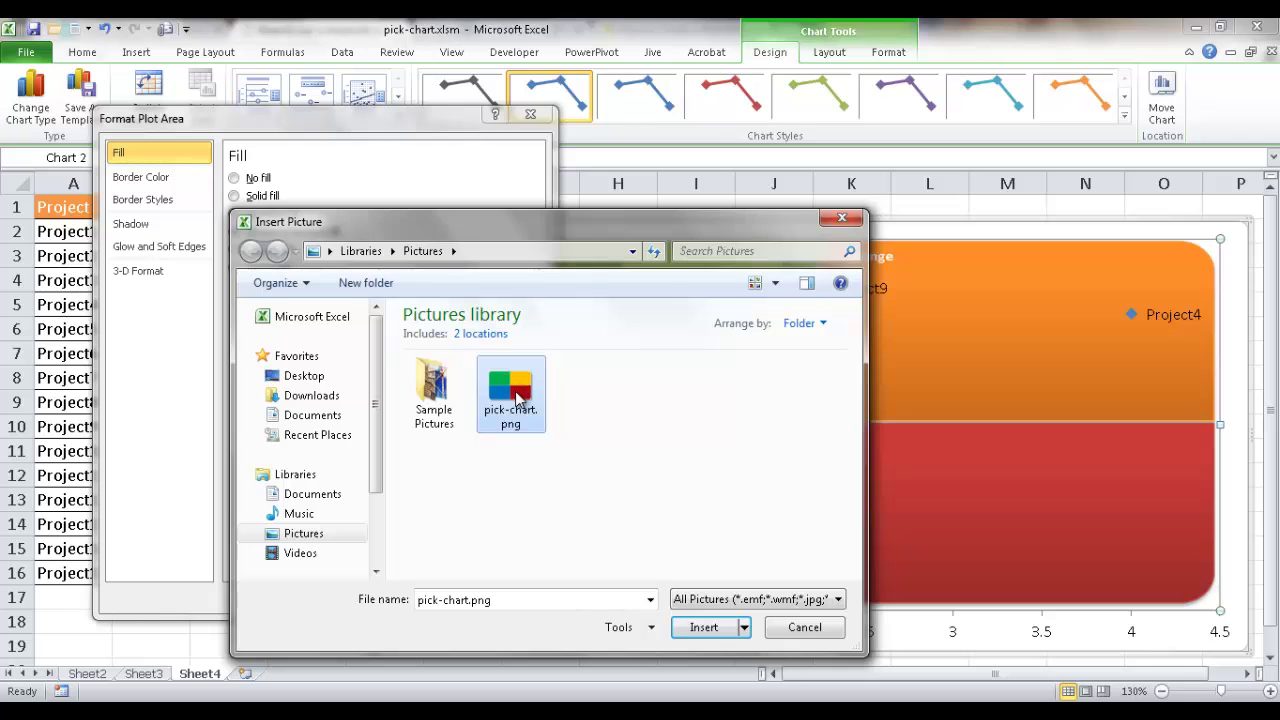
click(703, 627)
click(508, 597)
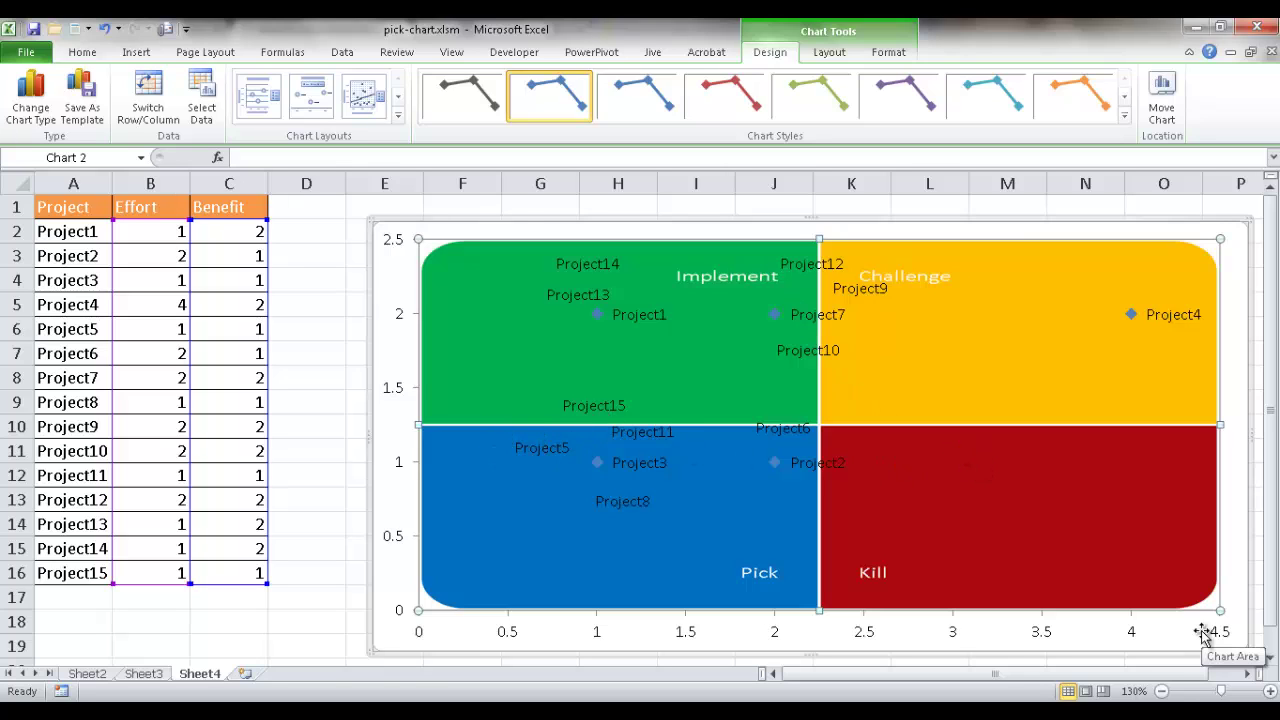
- Set the horizontal axis to a fixed maximum of 3 and a fixed major unit of 1
click(867, 640)
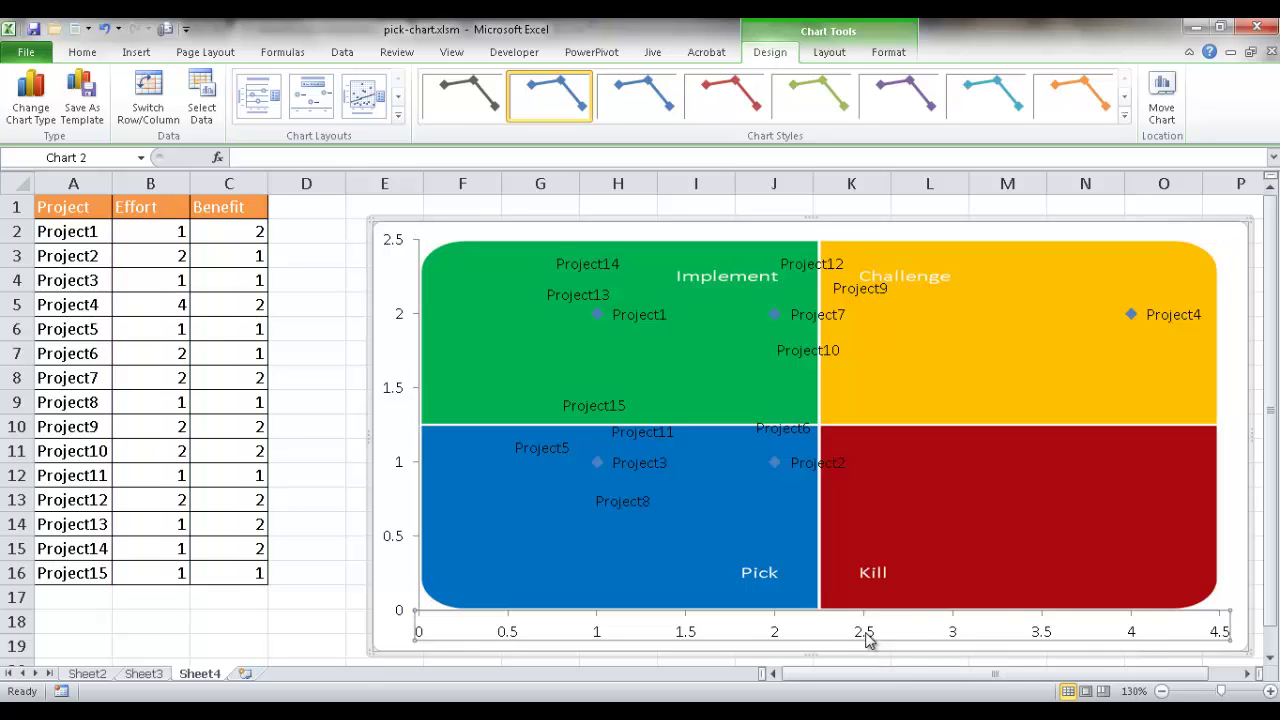
right_click(868, 641)
click(894, 620)
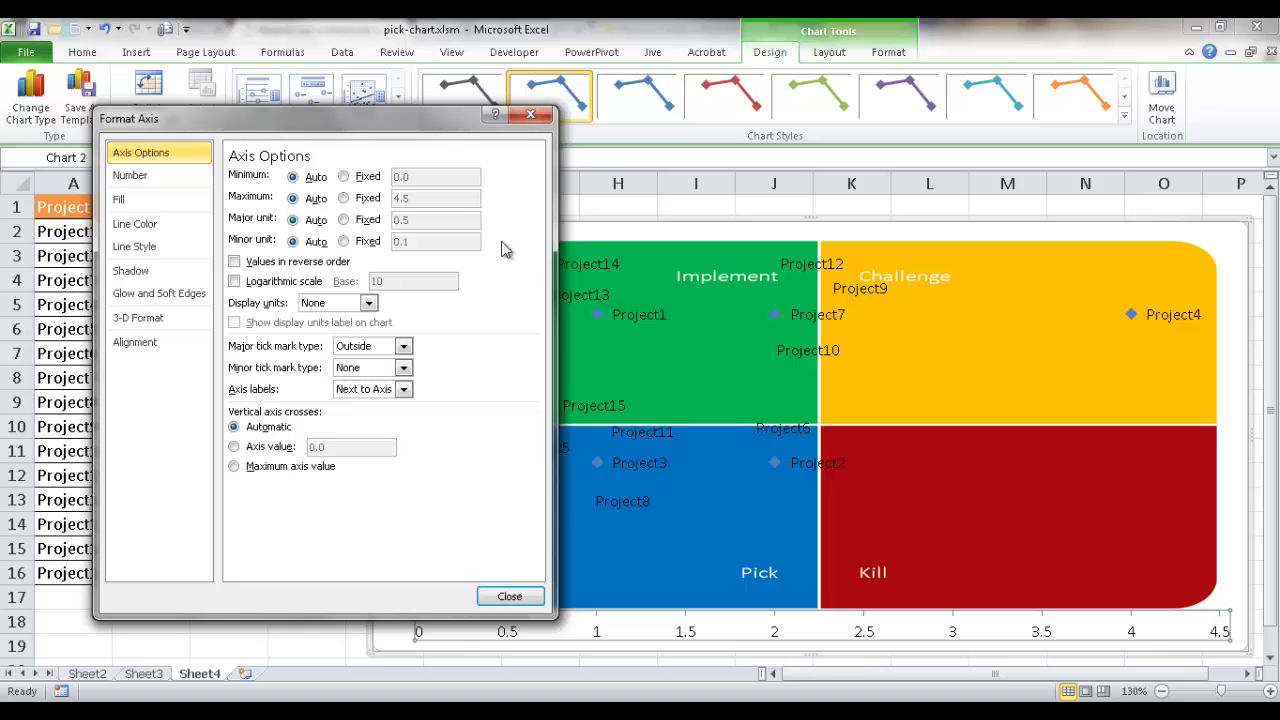
click(343, 199)
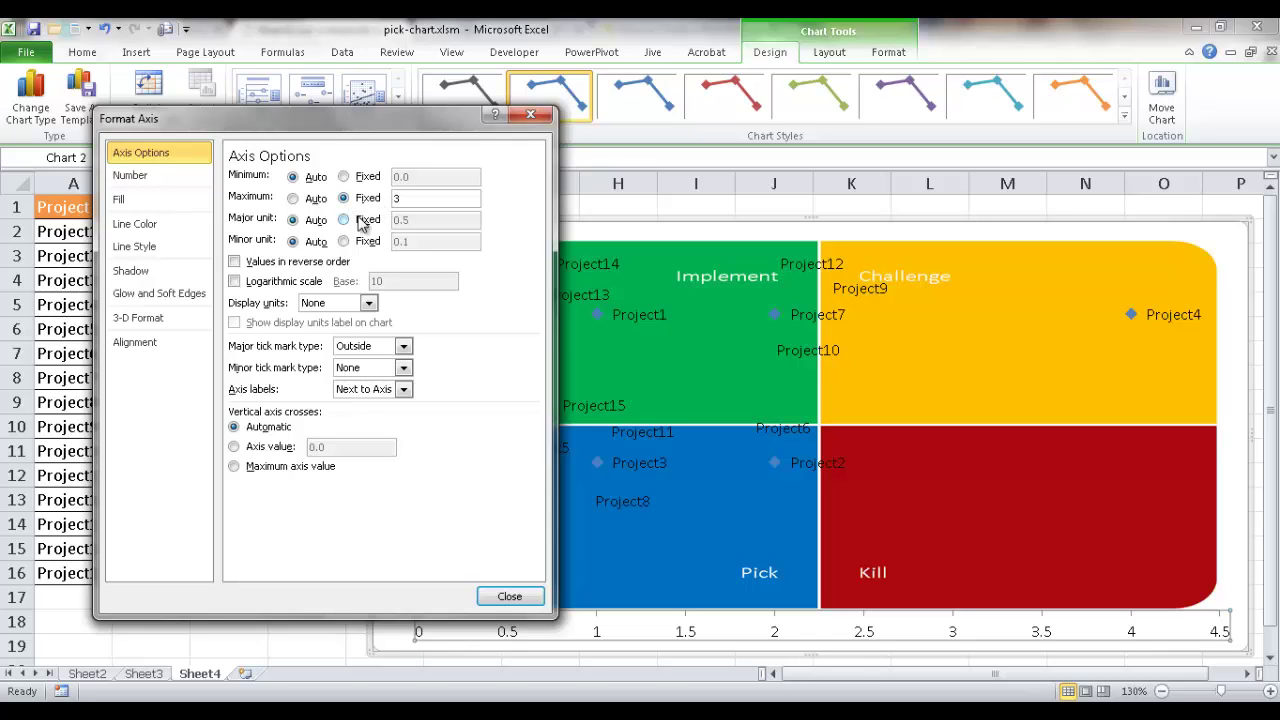
click(343, 220)
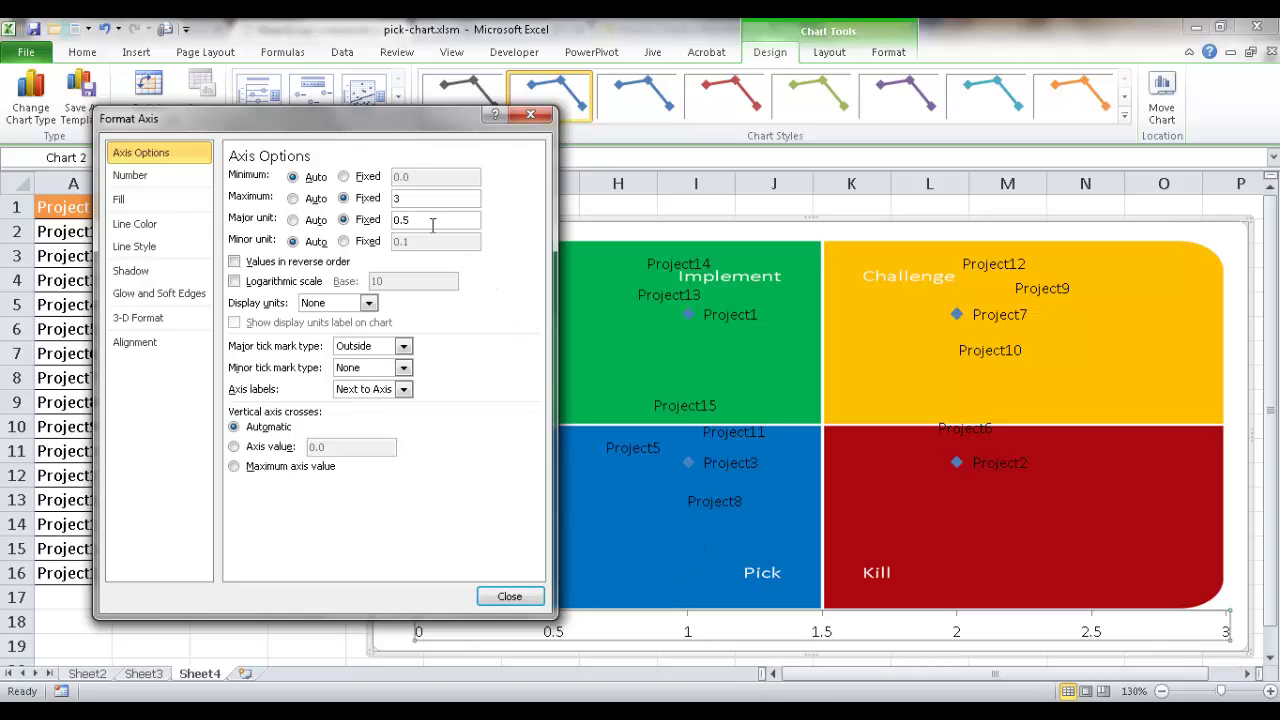
key(Return)
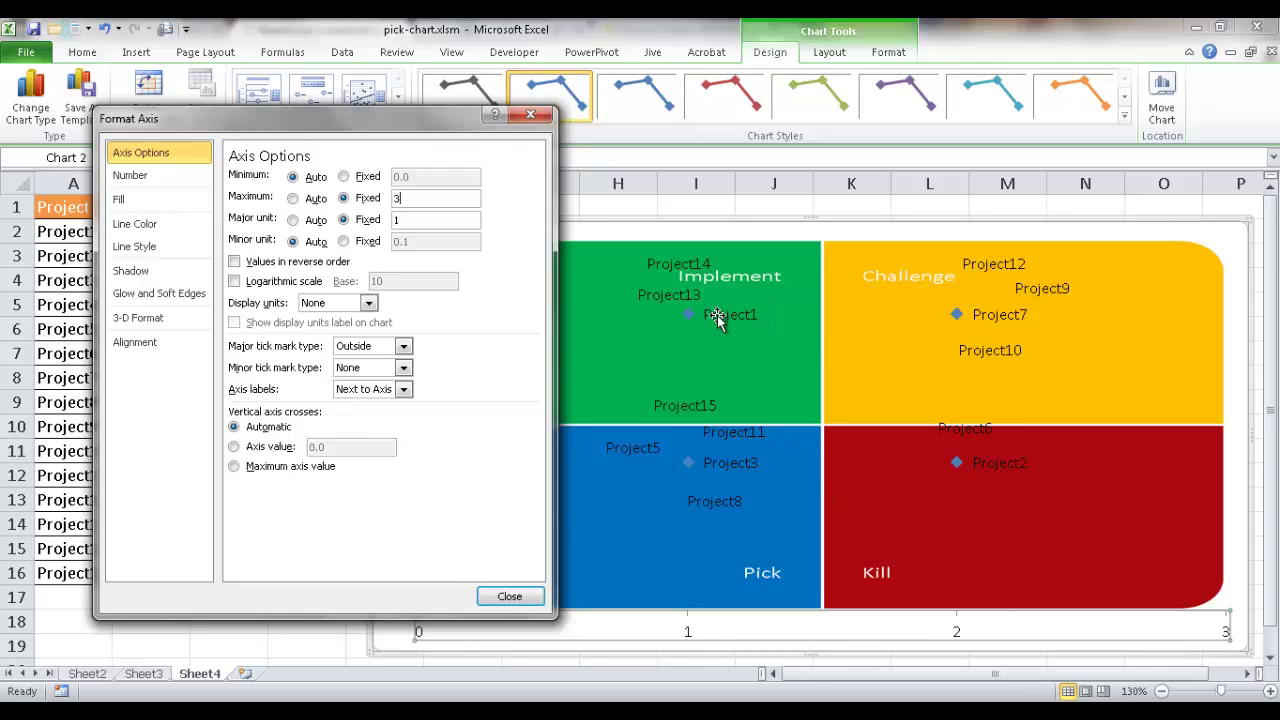
- Set the vertical axis to a fixed maximum of 3 and a fixed major unit of 1
drag(453, 122, 1069, 122)
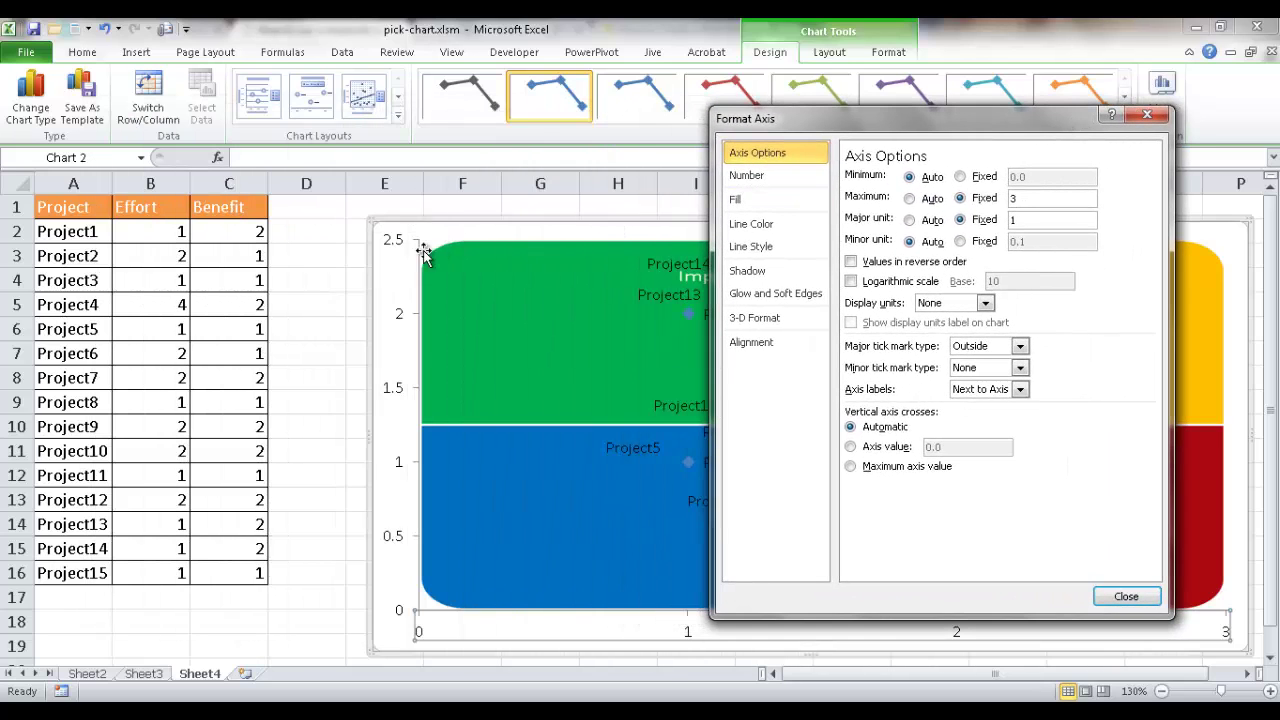
click(403, 322)
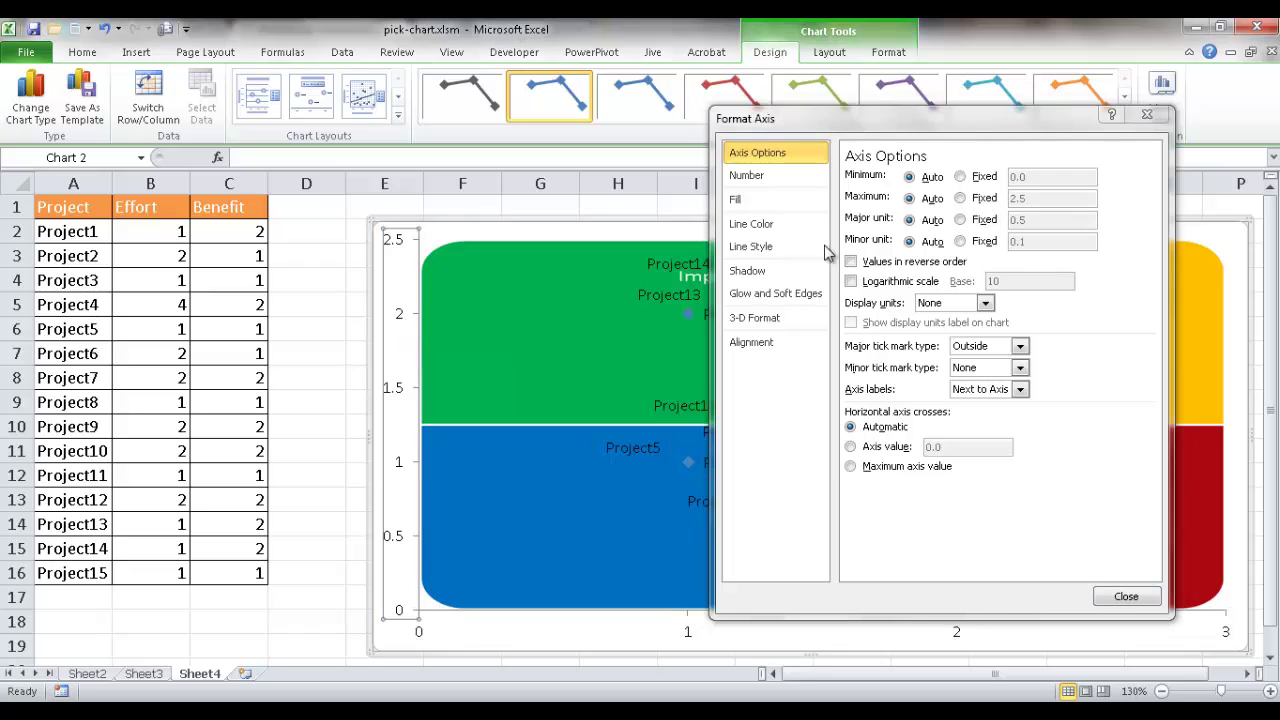
click(960, 198)
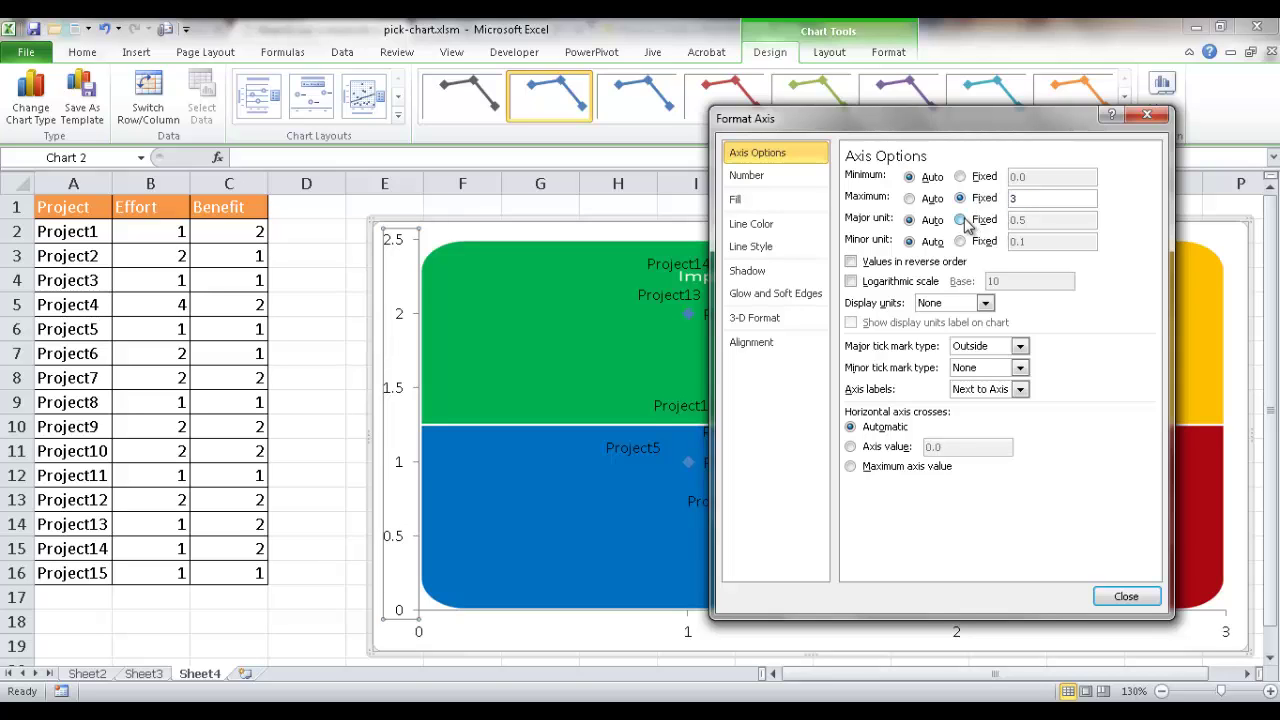
click(961, 220)
text(1)
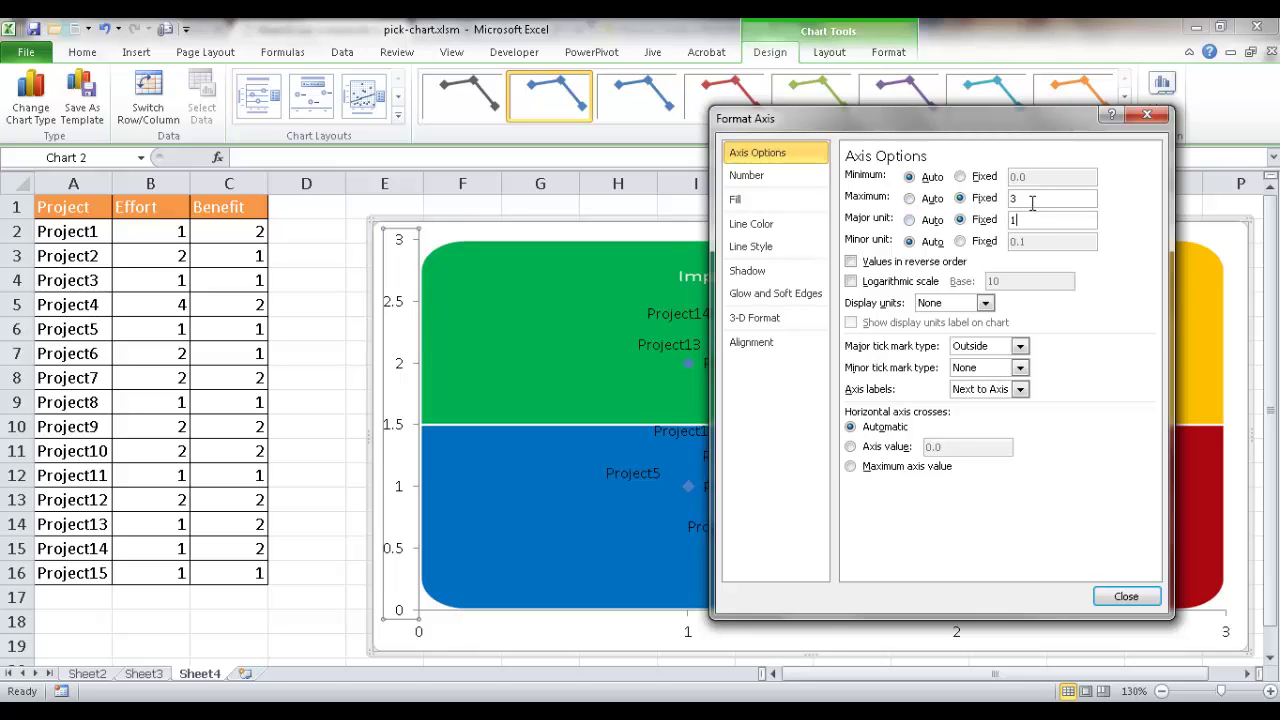
key(Tab)
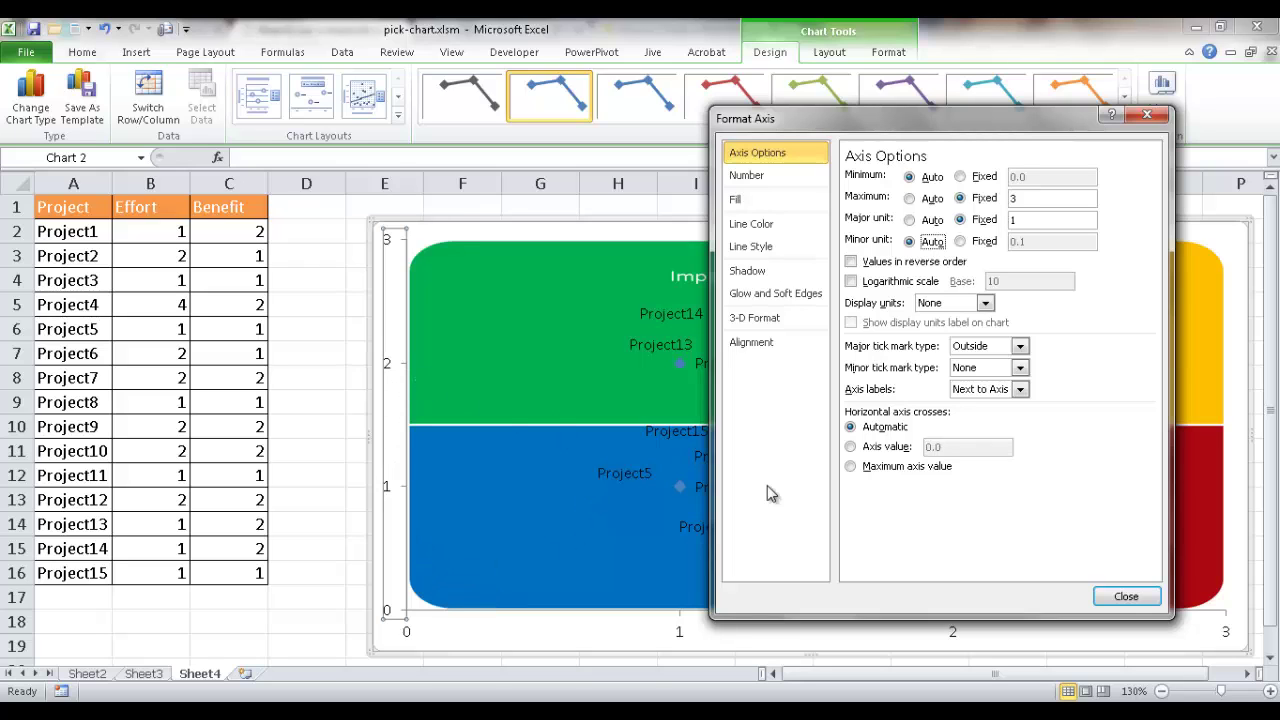
click(1127, 597)
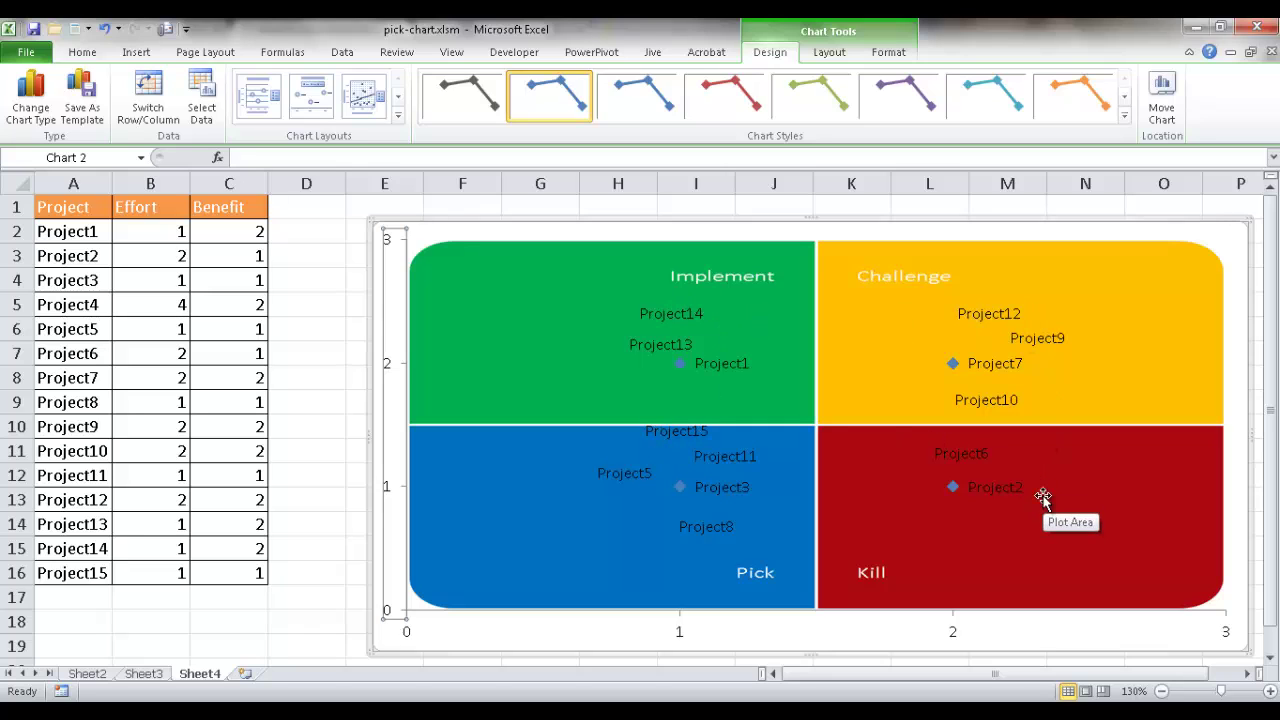
- Set the marker type of the chart's data series to None so only the project labels are drawn
click(681, 364)
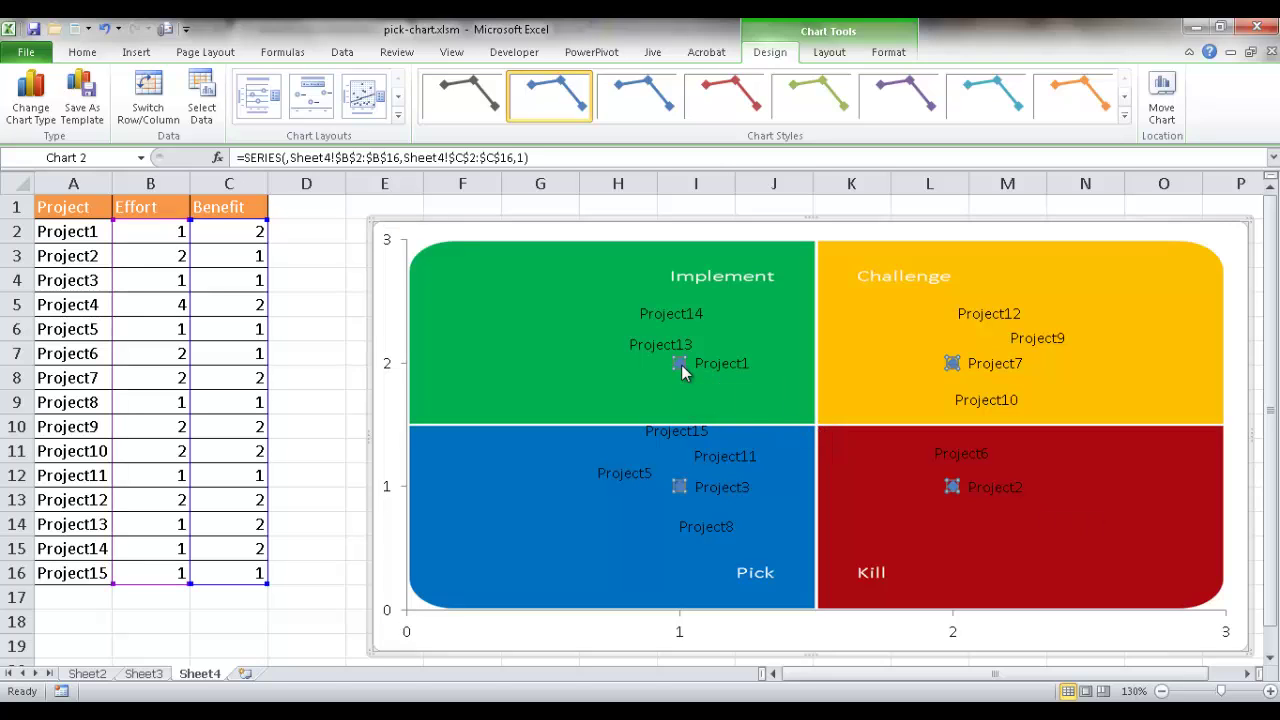
right_click(681, 364)
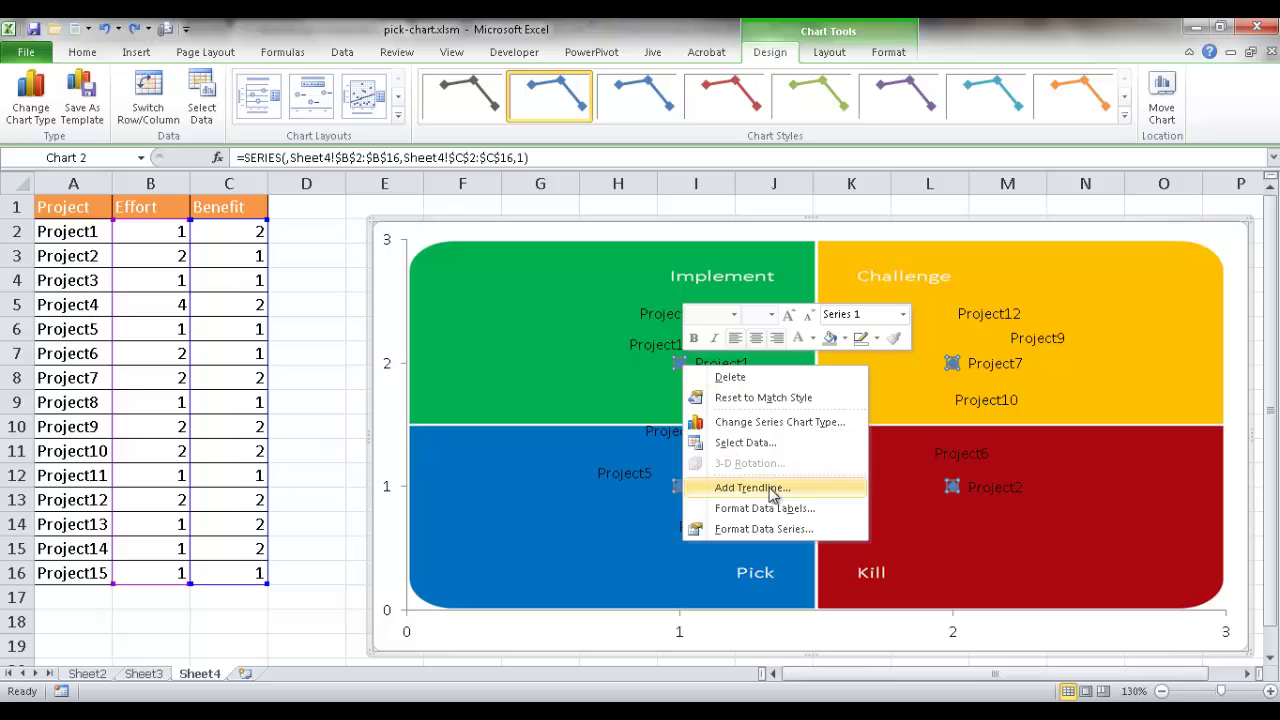
click(797, 530)
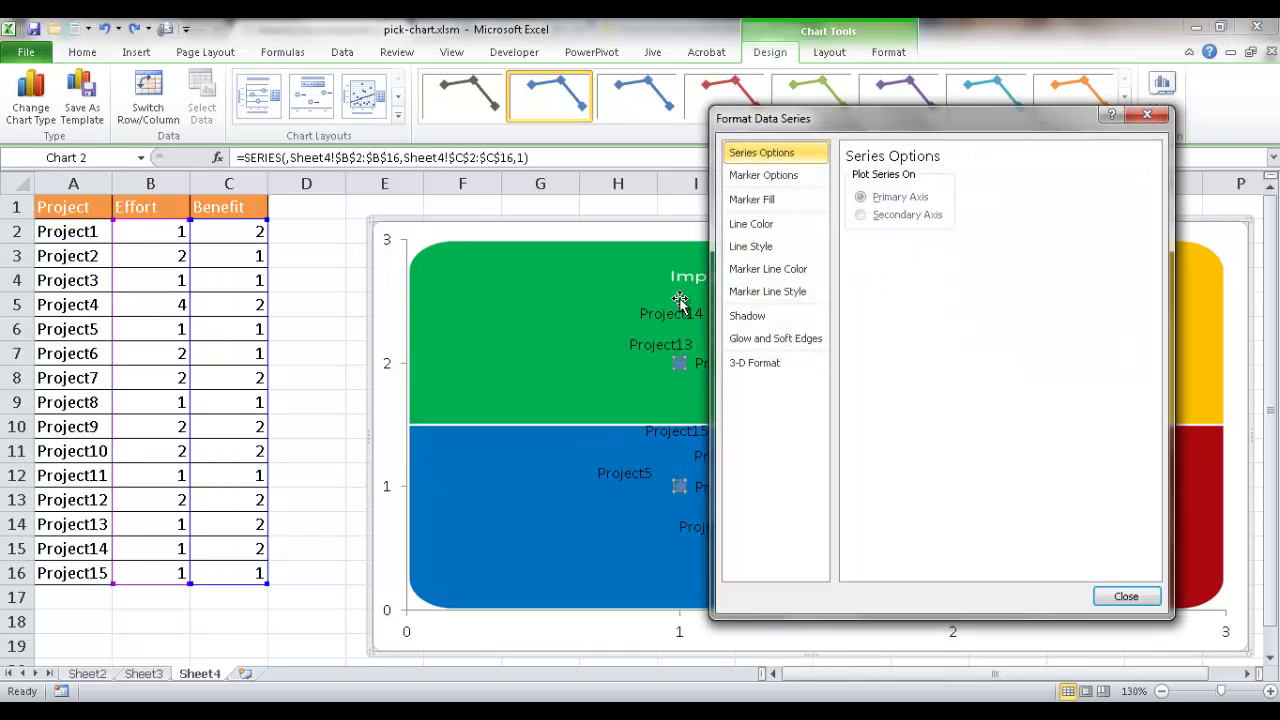
click(771, 175)
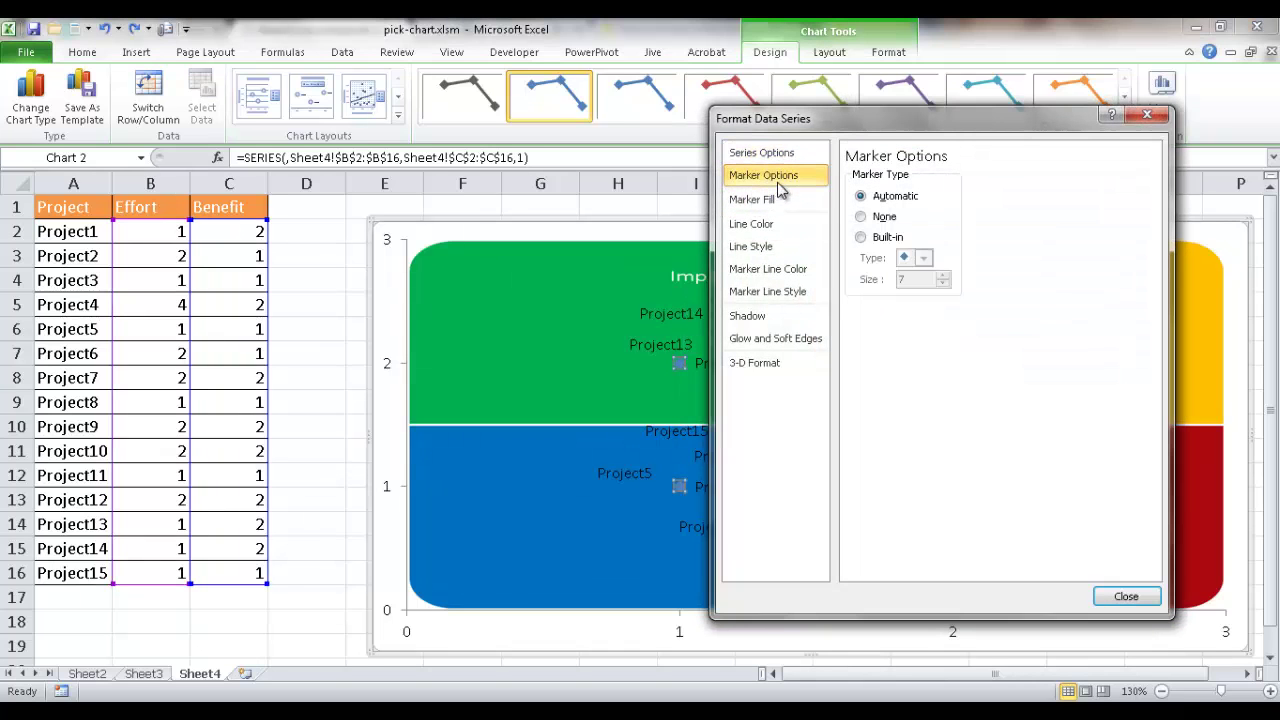
click(862, 217)
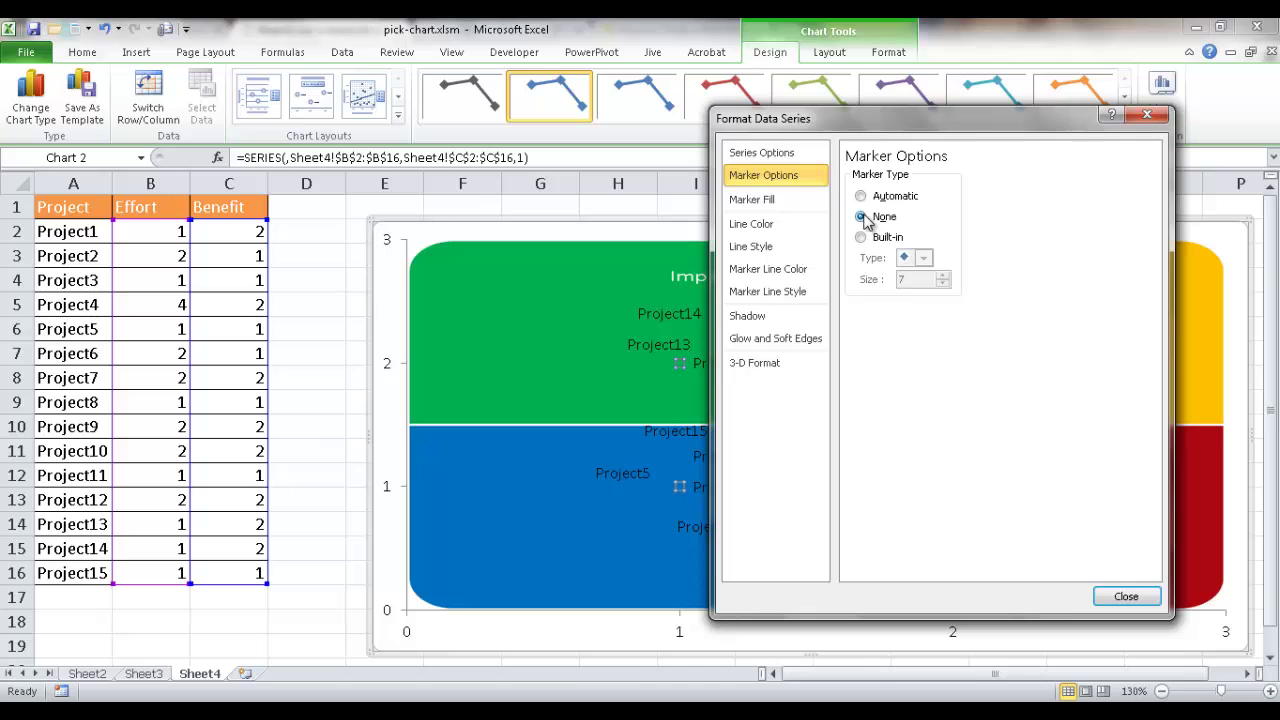
click(1127, 597)
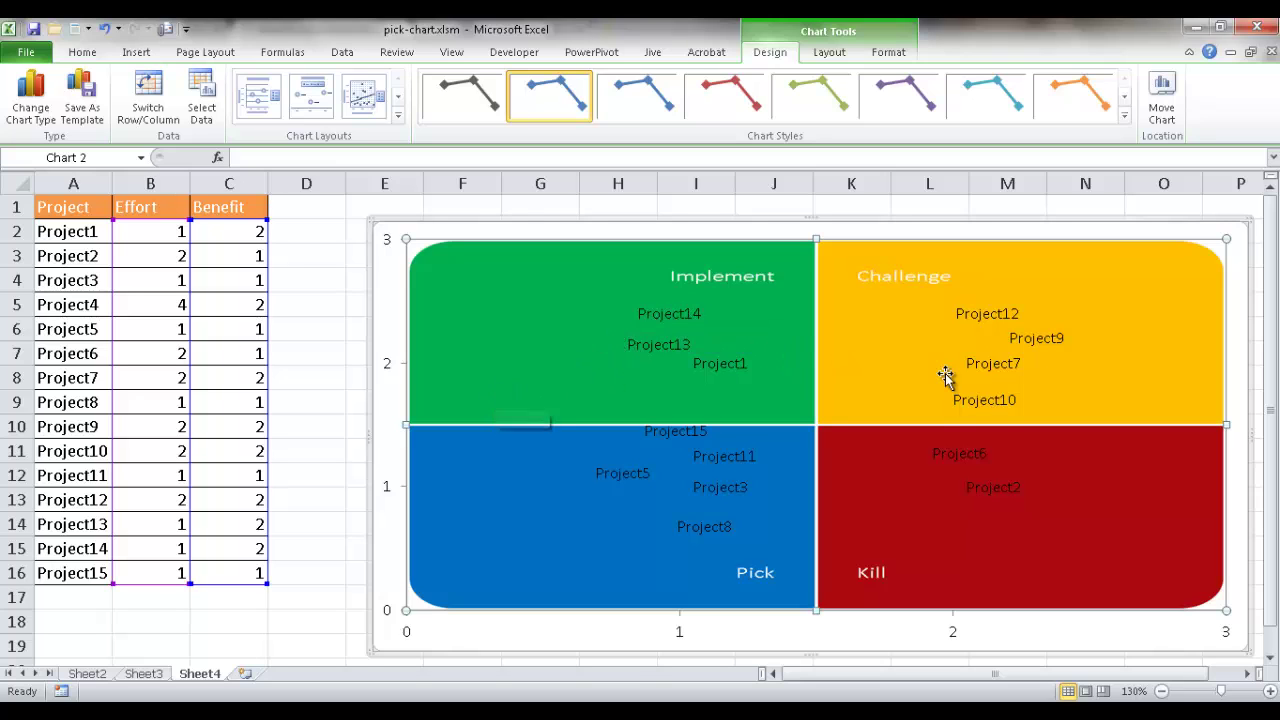
- Shrink the chart's plot area inward from its left and bottom edges to make room beside both axes
drag(414, 432, 471, 422)
drag(848, 610, 848, 589)
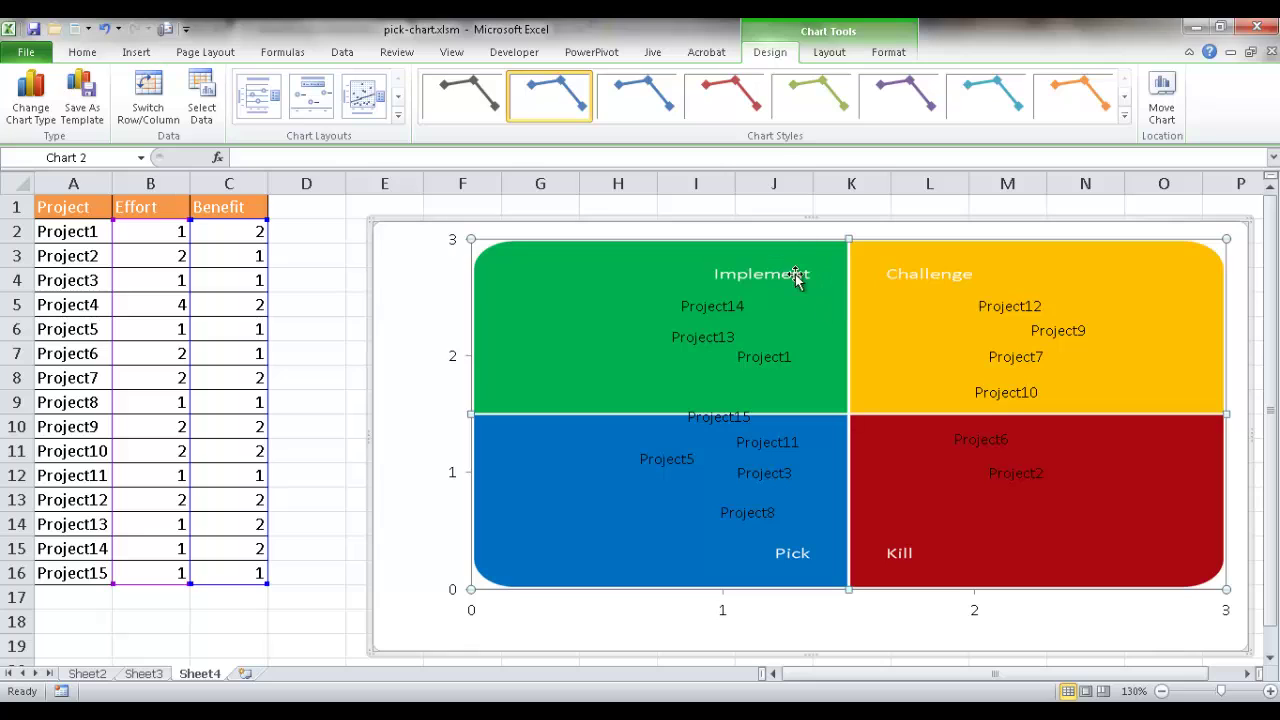
- Add an overlaid chart title reading PICK Chart and lower the plot area's upper edge to sit beneath it
click(827, 55)
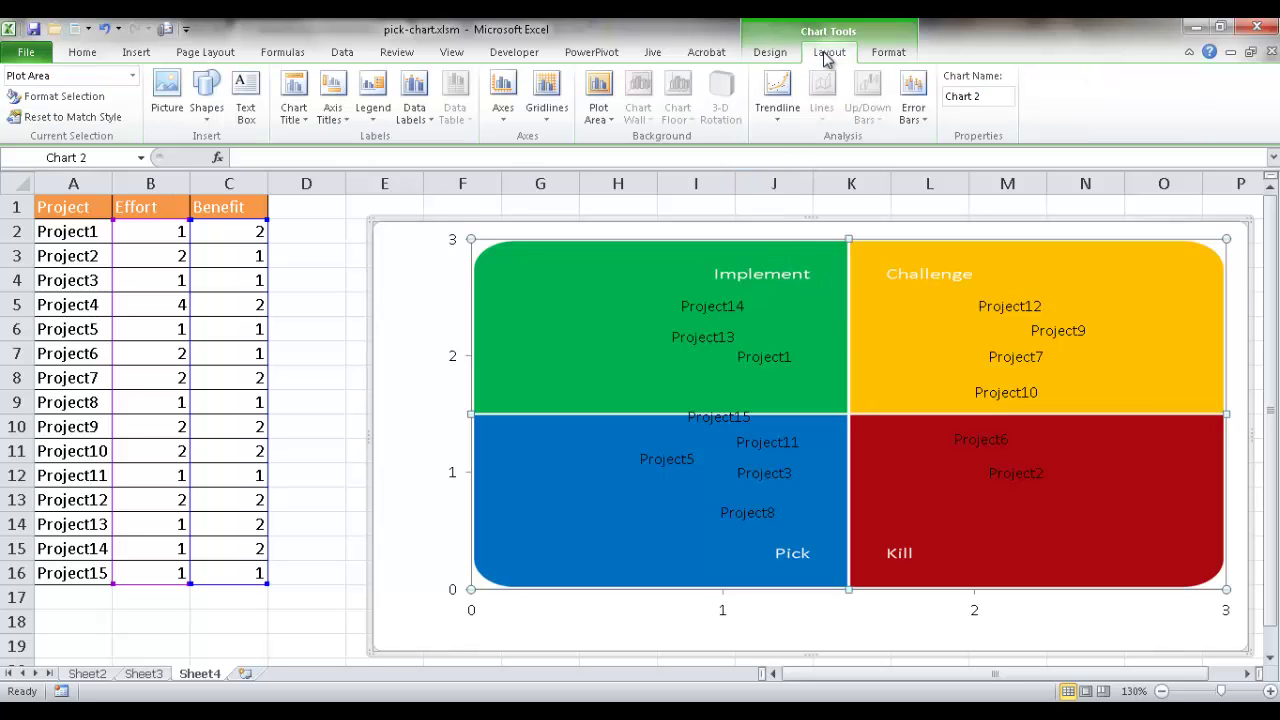
click(294, 110)
click(358, 228)
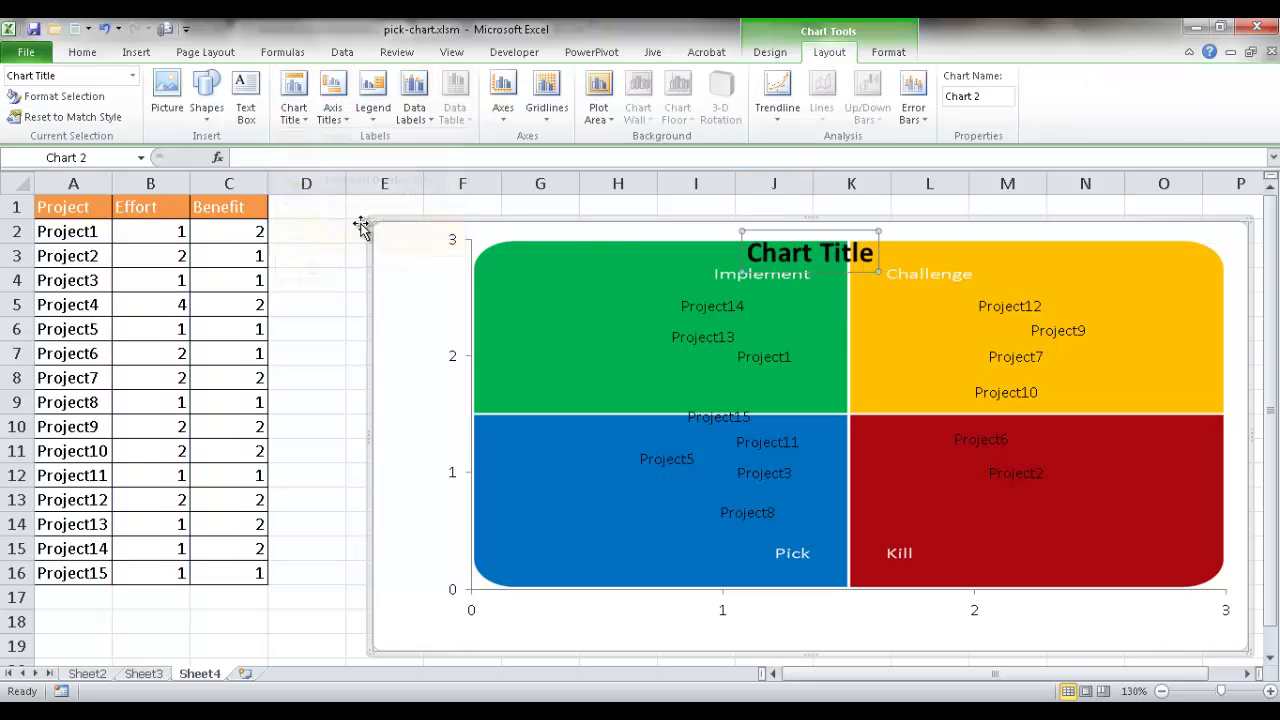
text(PICK Chart)
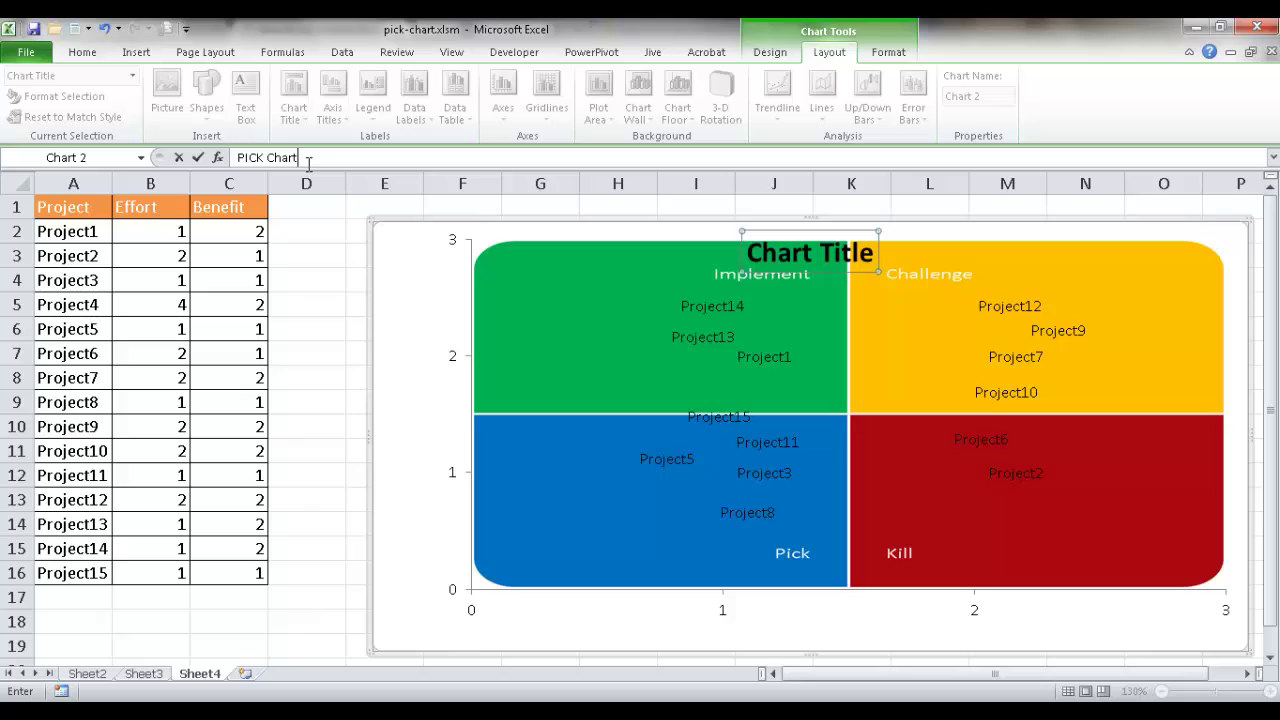
key(Return)
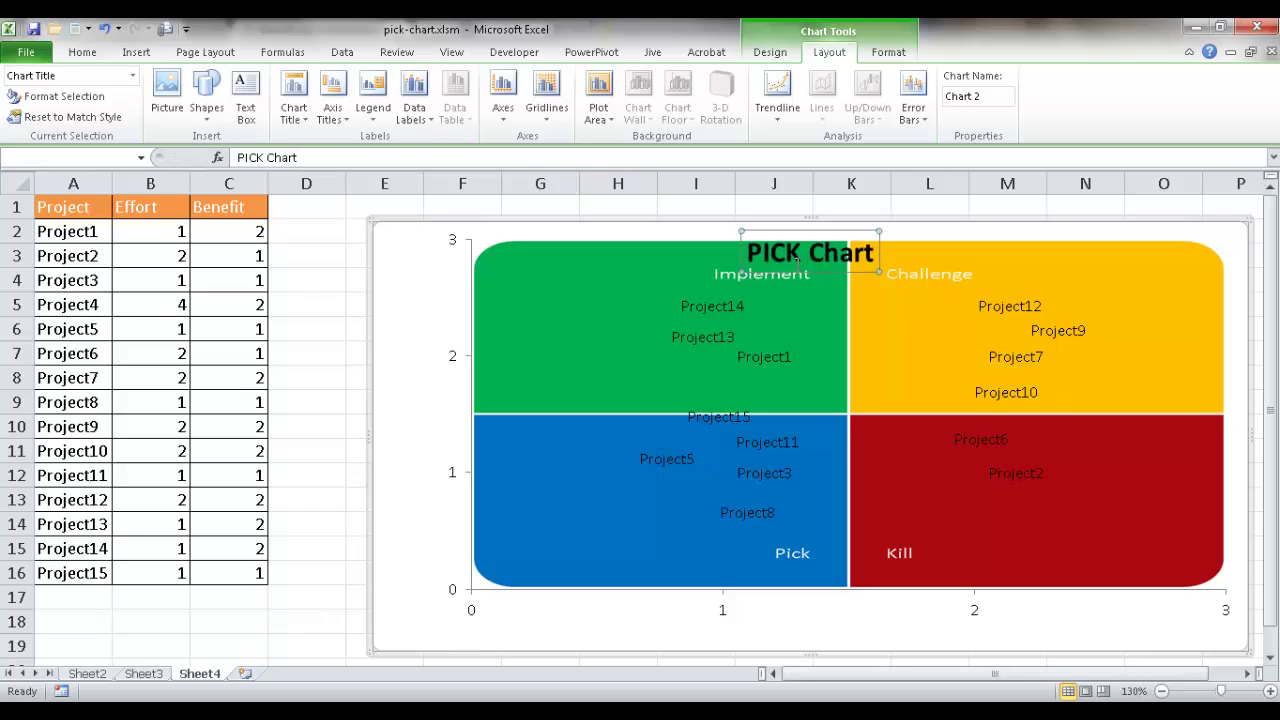
click(930, 313)
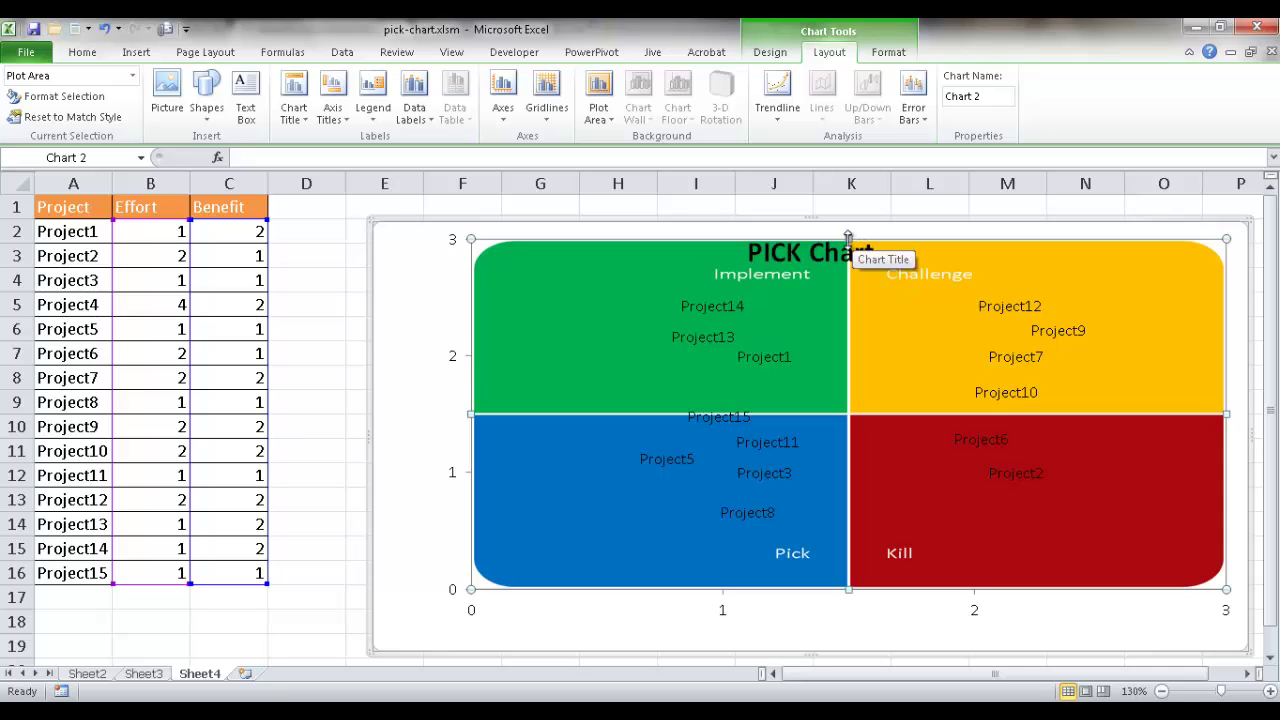
drag(848, 246, 845, 270)
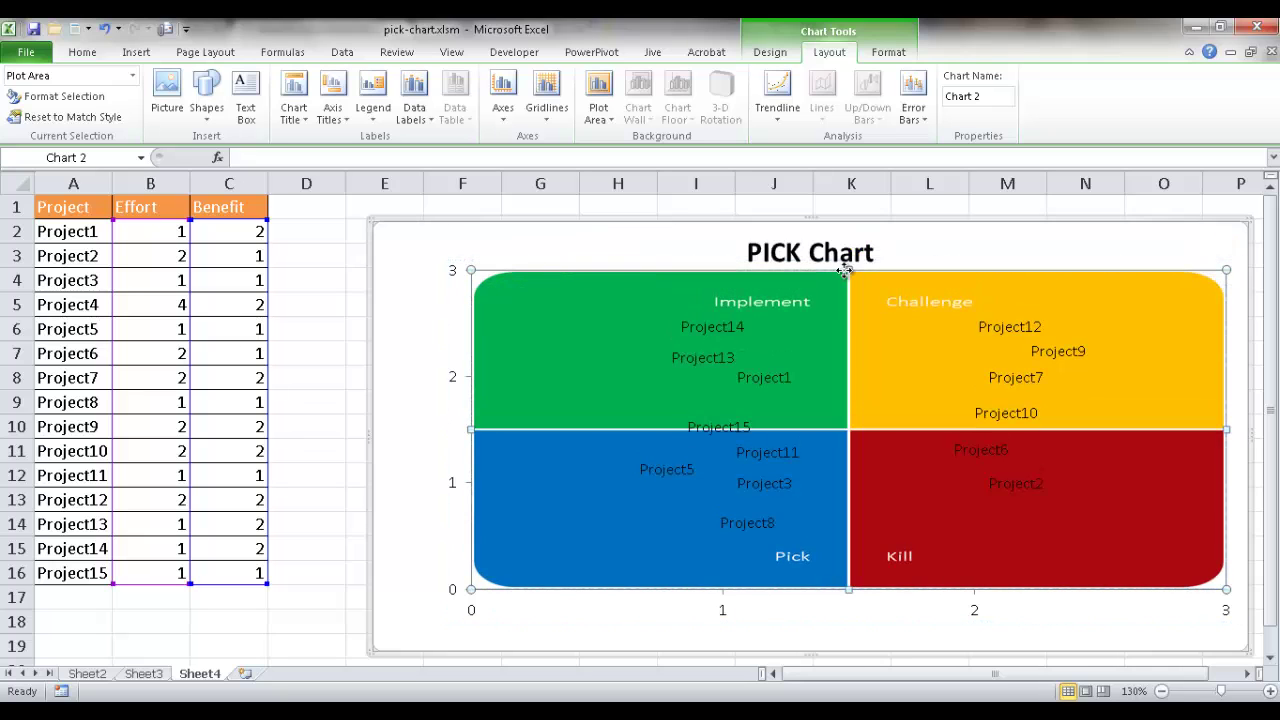
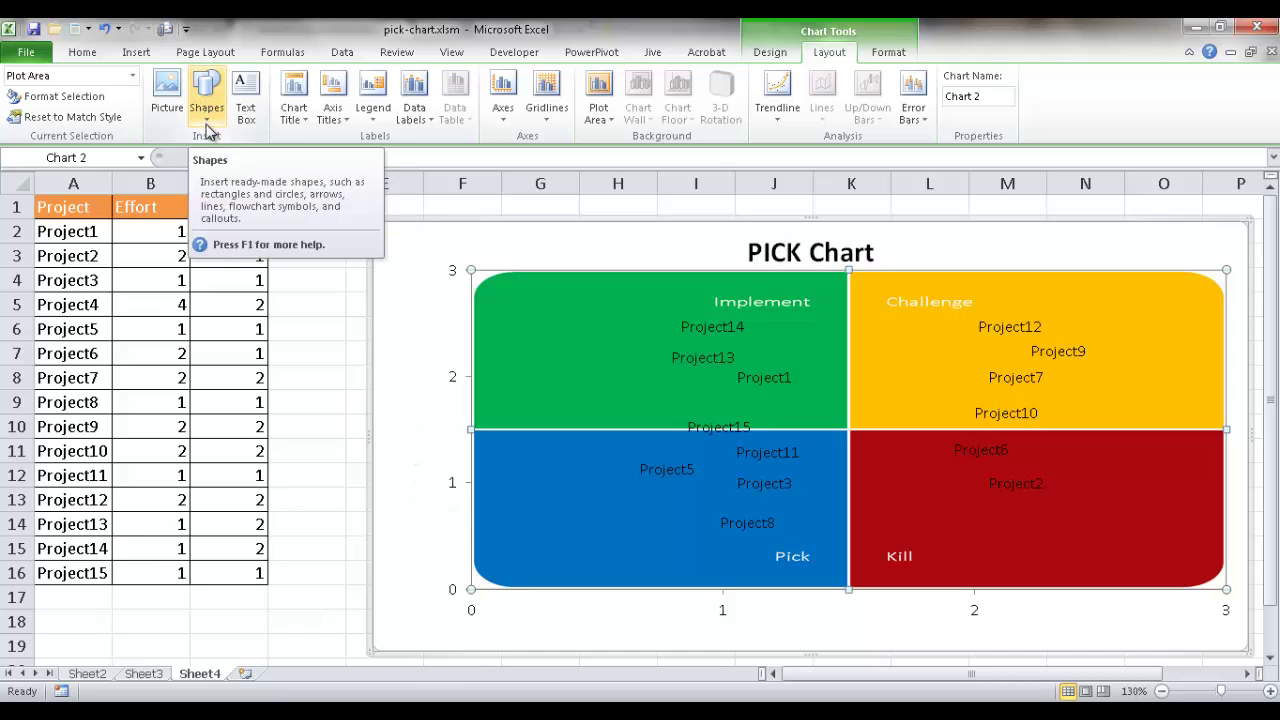
- Draw a right block arrow about 6.39" wide along the horizontal axis, label it Low and enlarge its height to about 0.35"
click(136, 52)
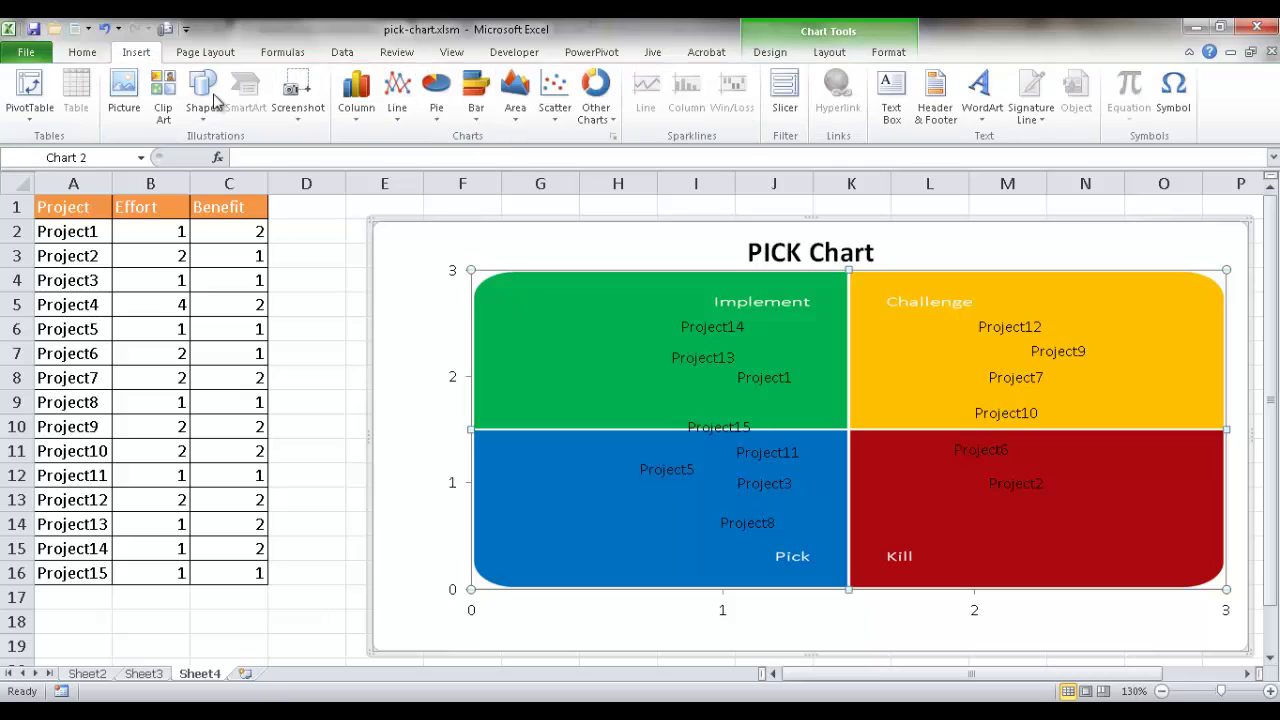
click(768, 51)
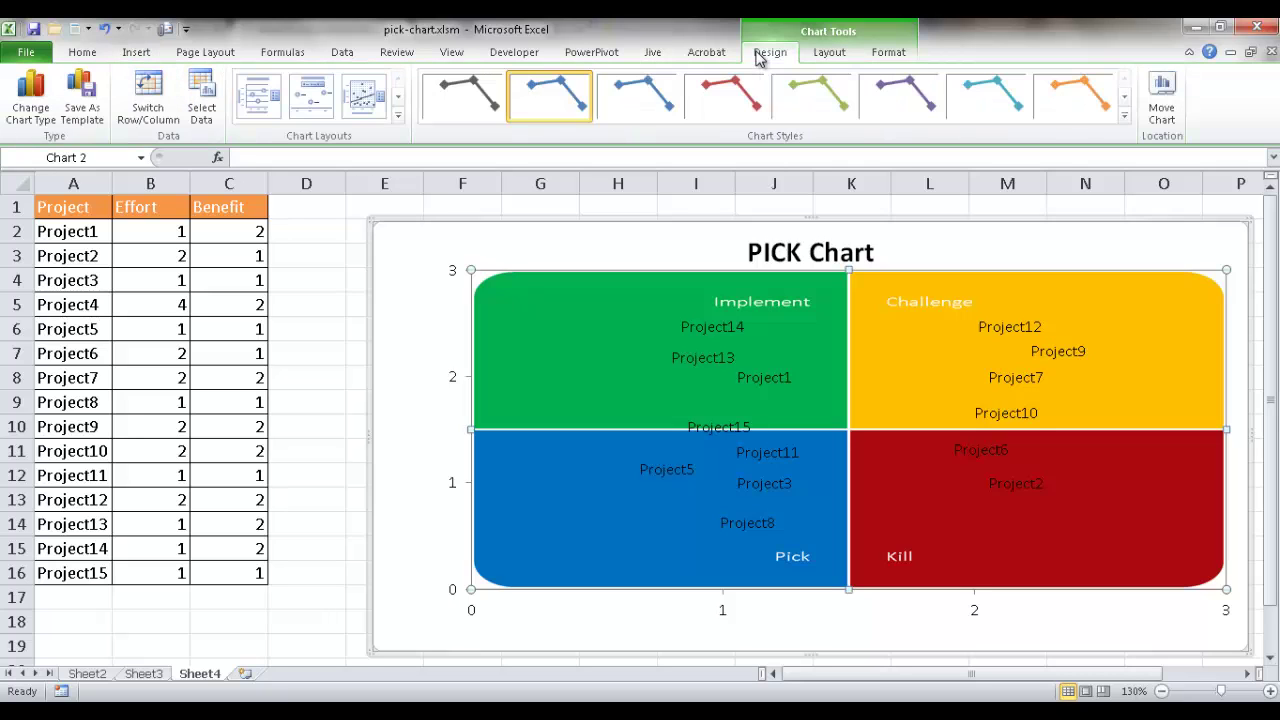
click(828, 52)
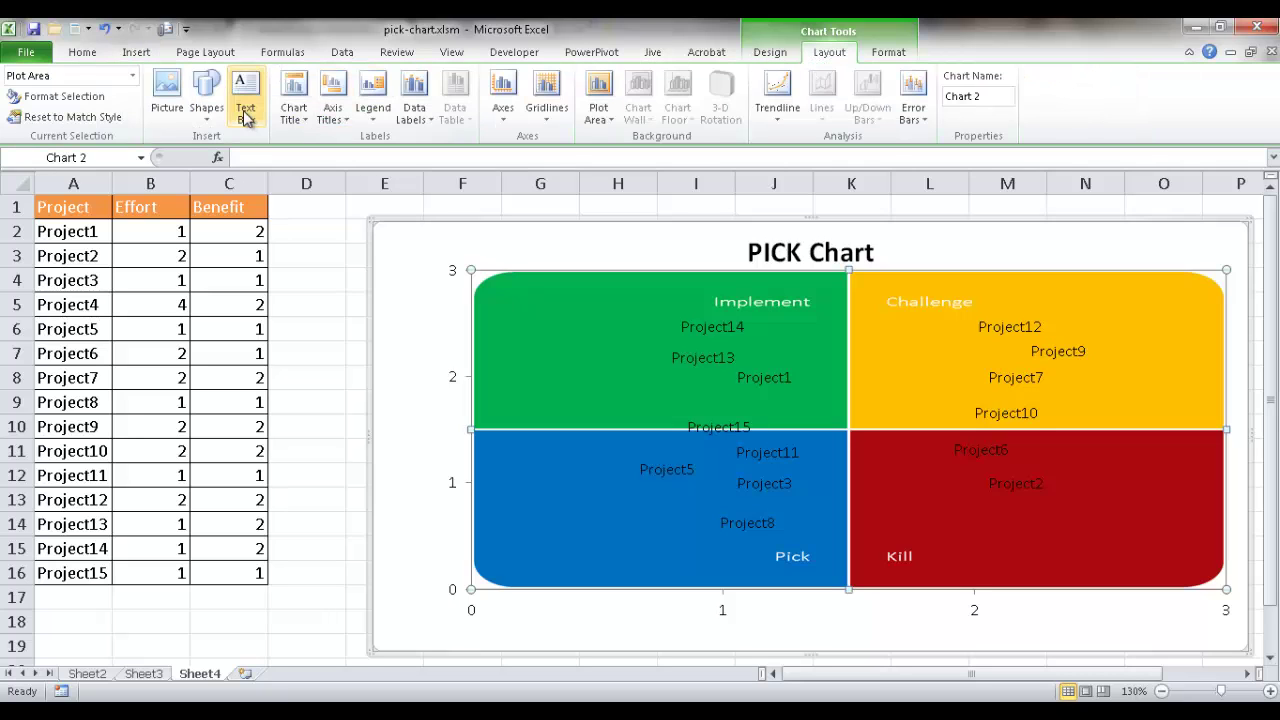
click(207, 110)
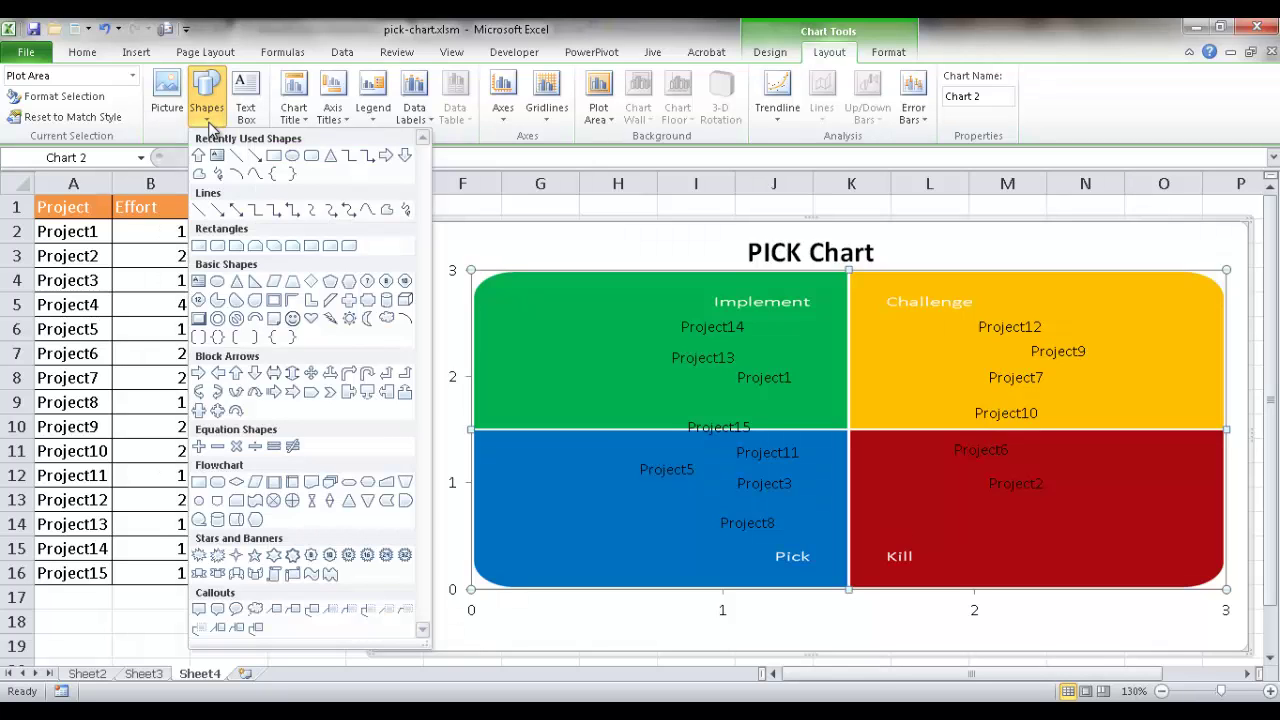
click(201, 374)
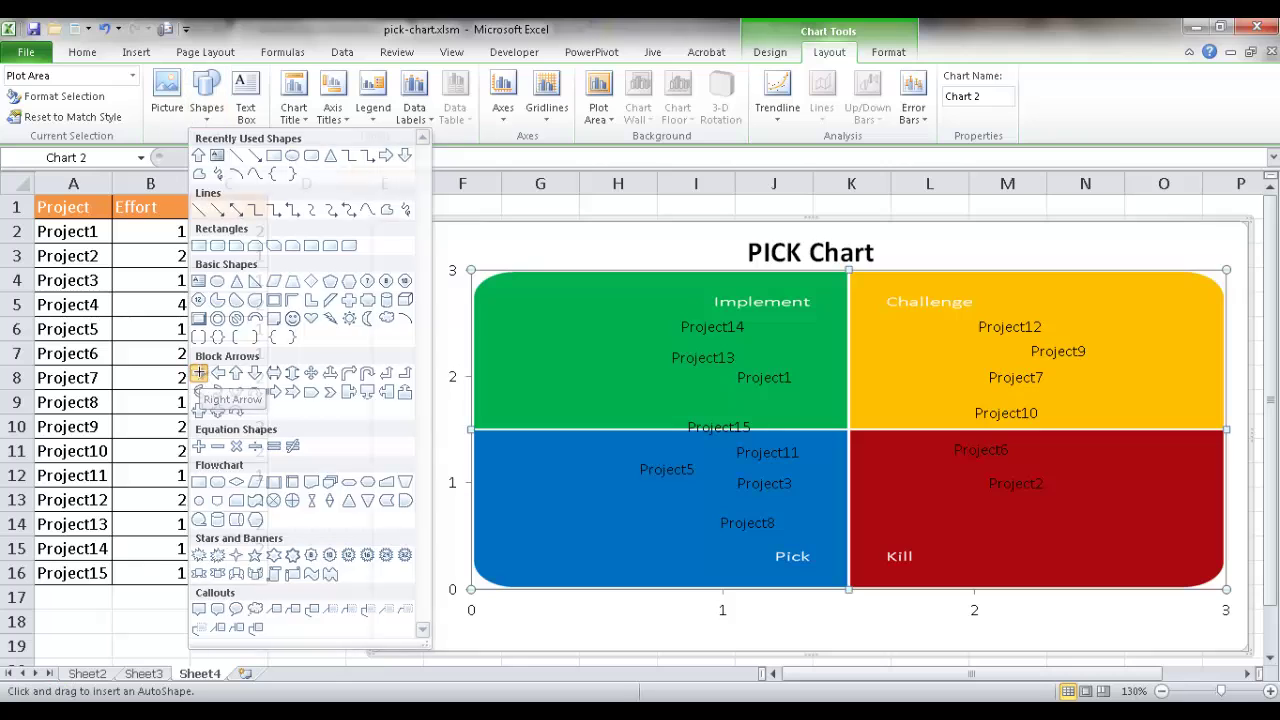
mouse_move(477, 612)
mouse_down()
mouse_move(1111, 631)
mouse_move(1223, 614)
mouse_move(1229, 641)
mouse_up()
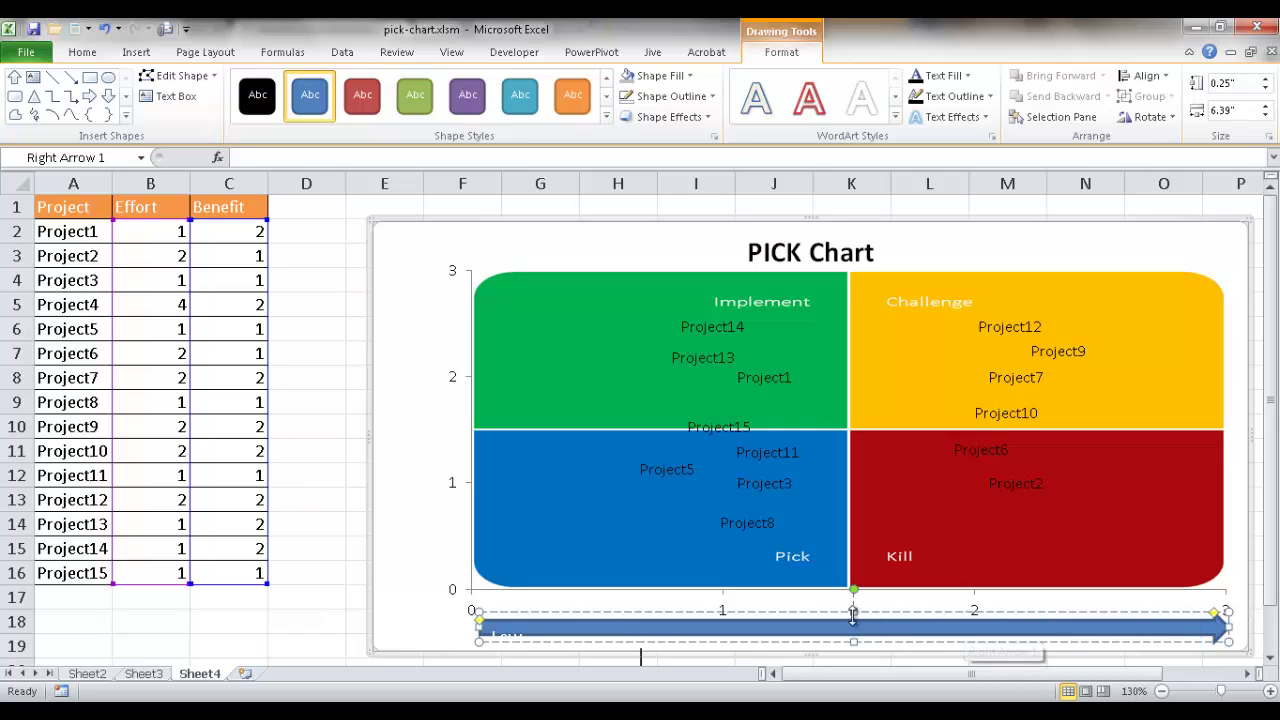
drag(853, 613, 851, 600)
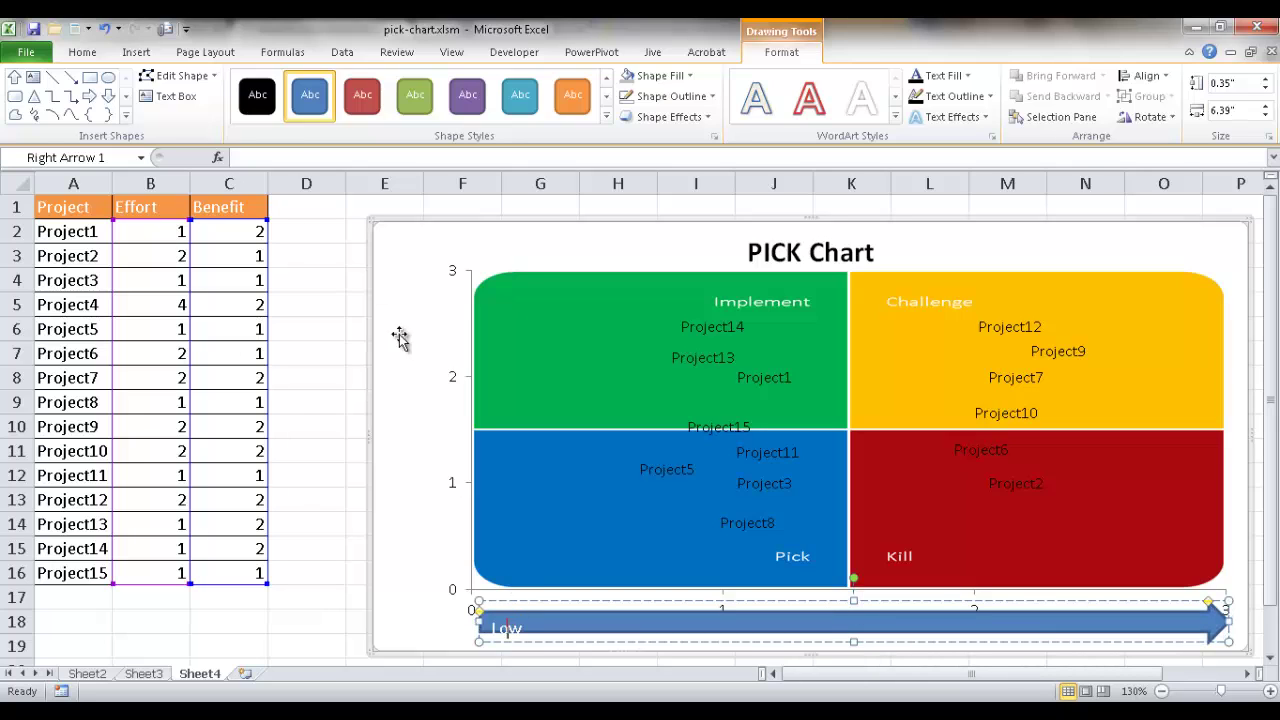
- Apply the black shape style to the arrow and add the text High near its arrowhead, spaced apart from Low
click(258, 108)
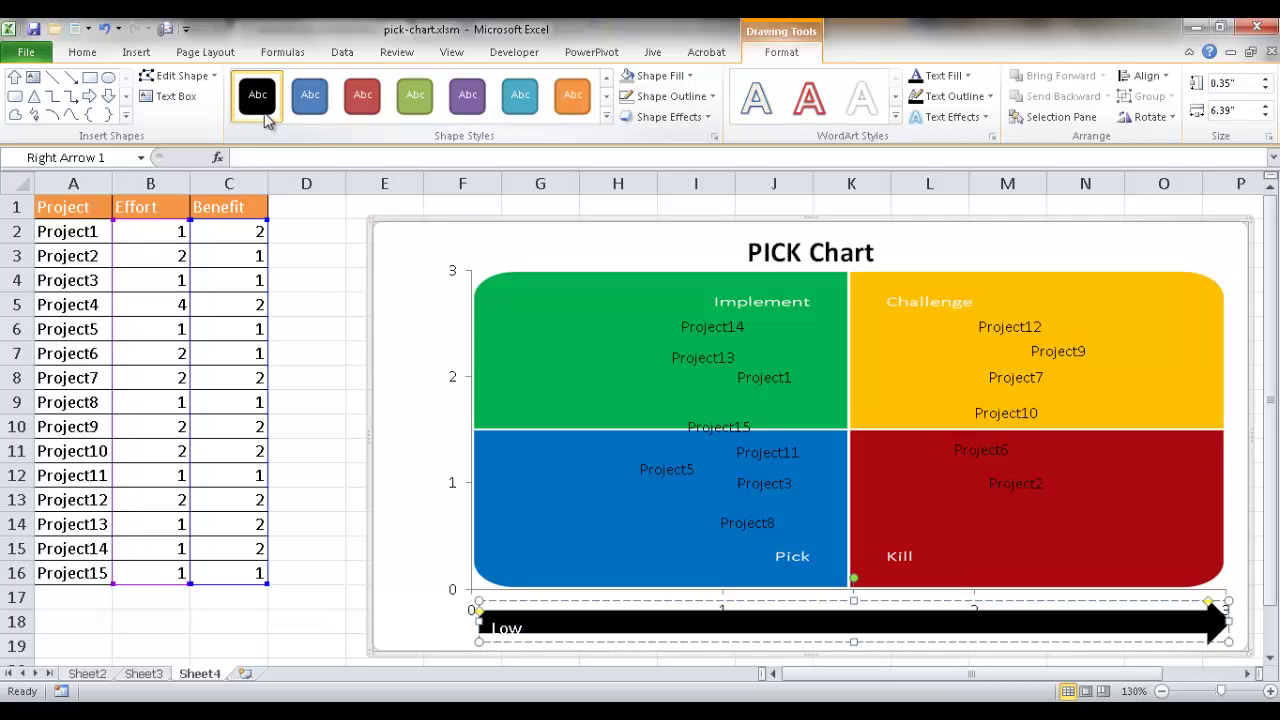
click(530, 627)
key(Tab)
text(High)
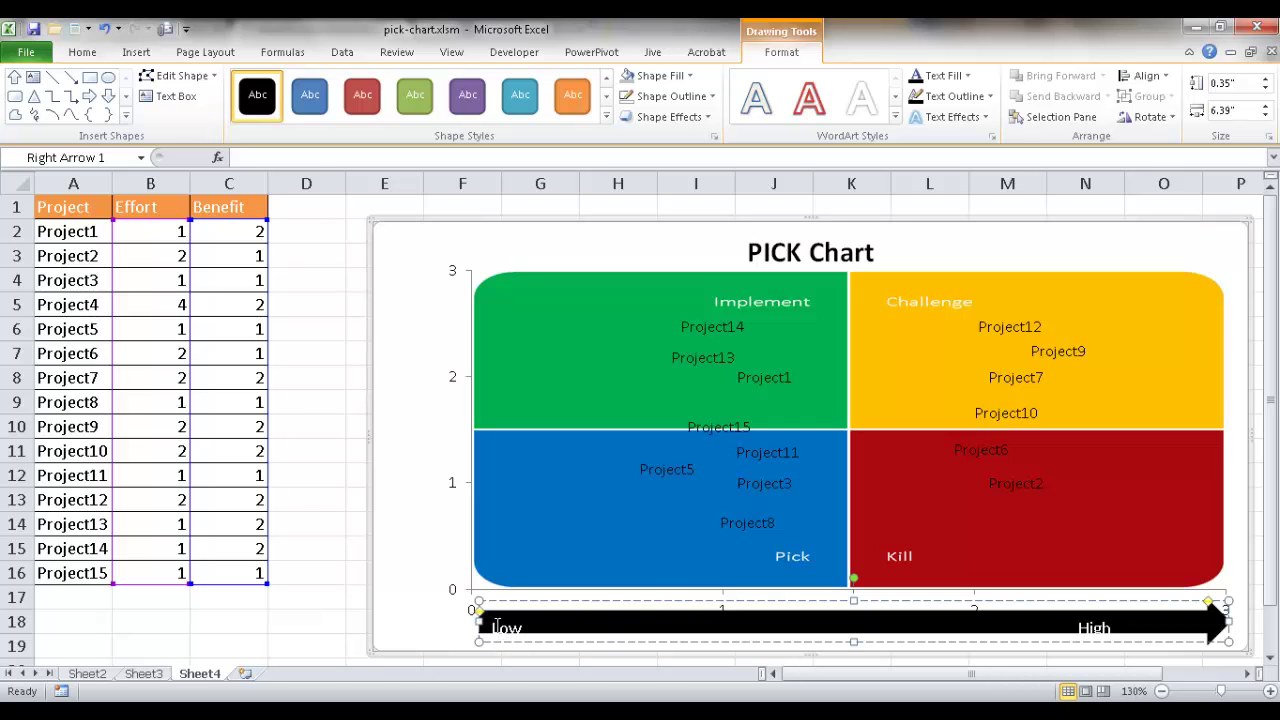
- Set the vertical alignment of the arrow's Low and High text to Middle
triple_click(497, 628)
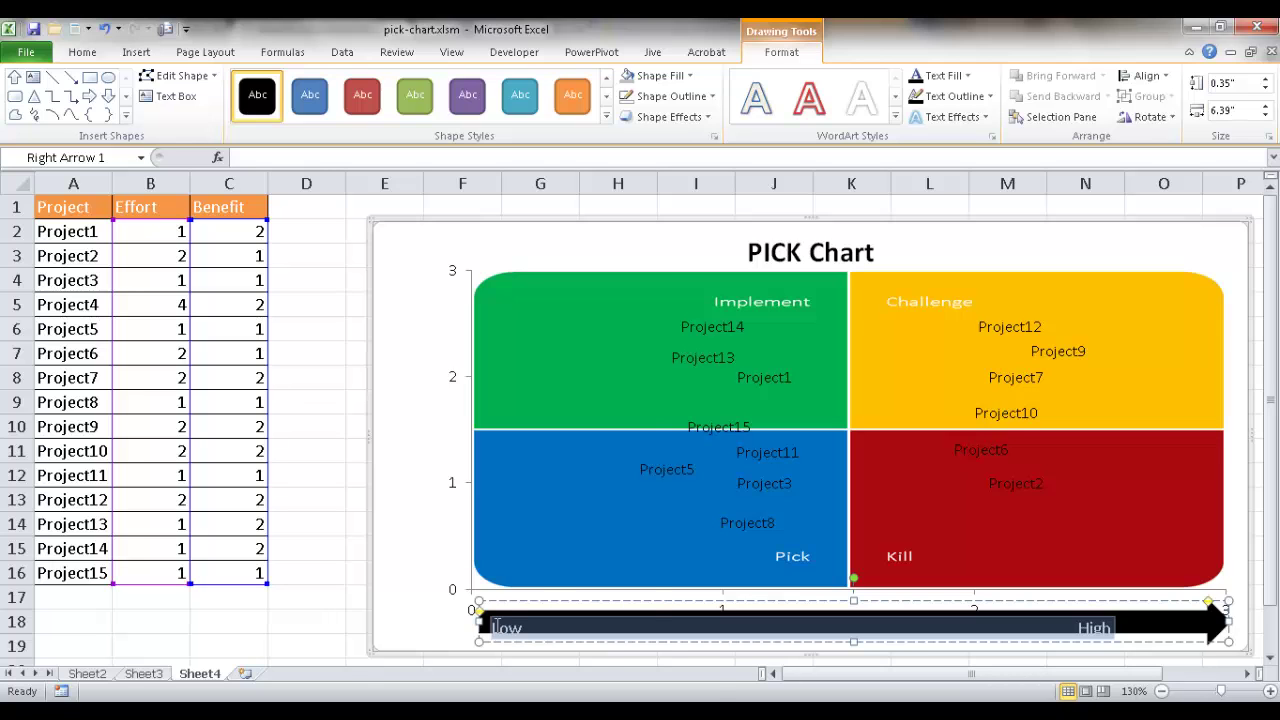
right_click(497, 628)
click(545, 613)
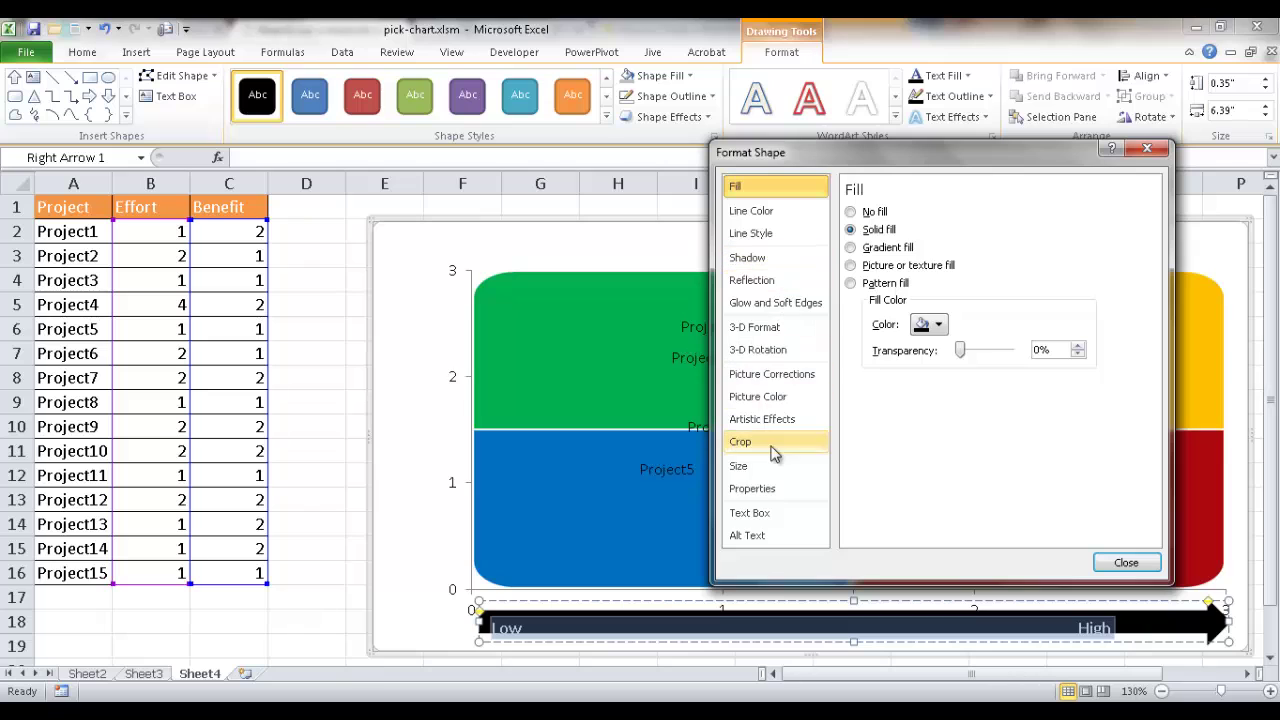
click(776, 513)
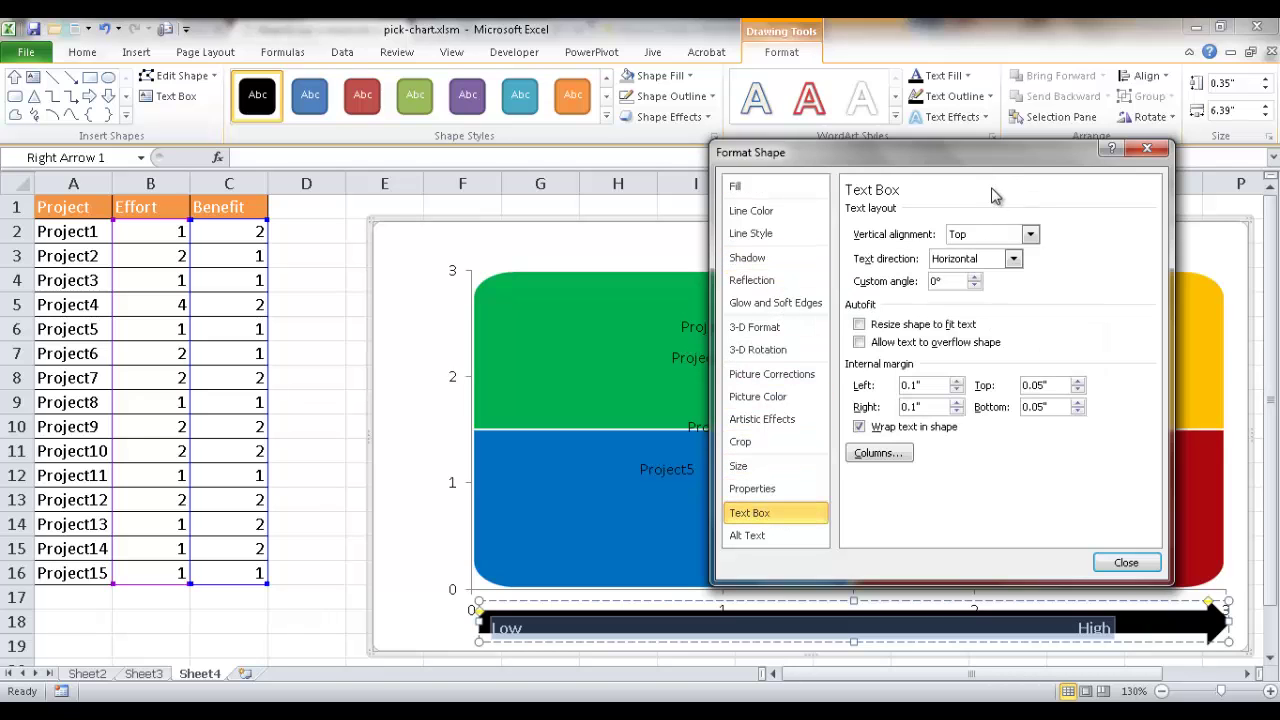
click(983, 235)
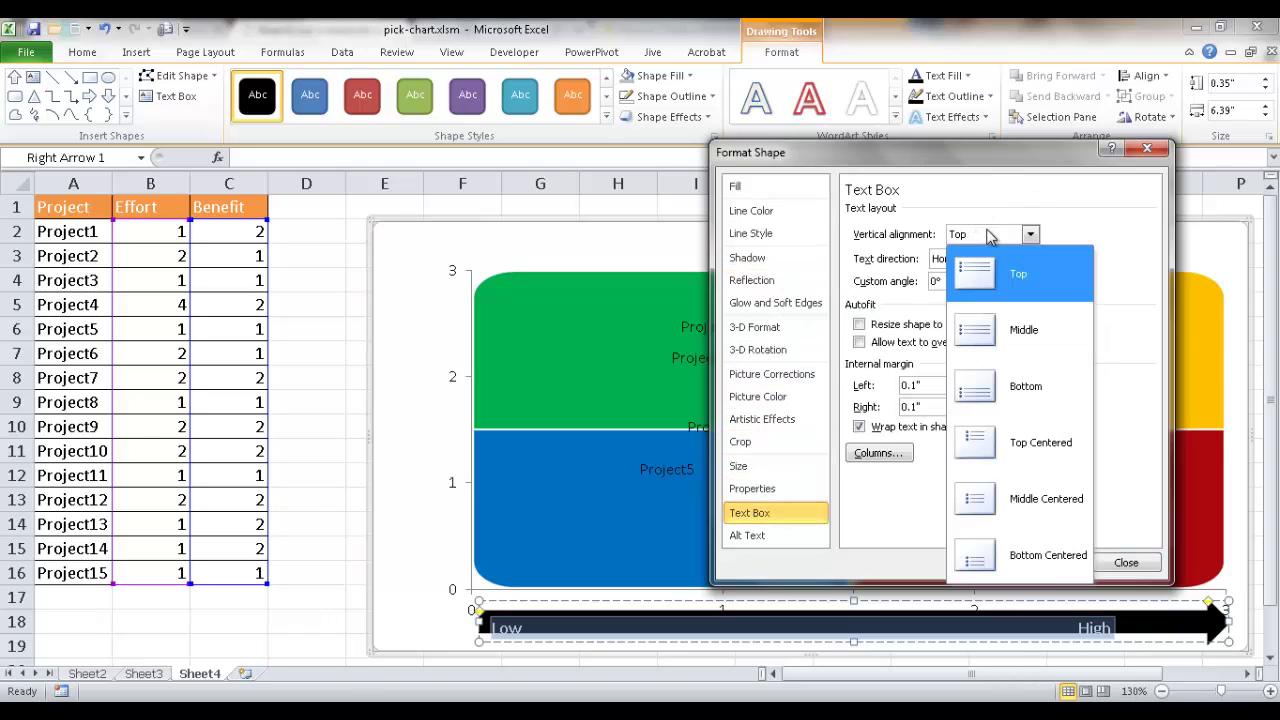
click(1016, 340)
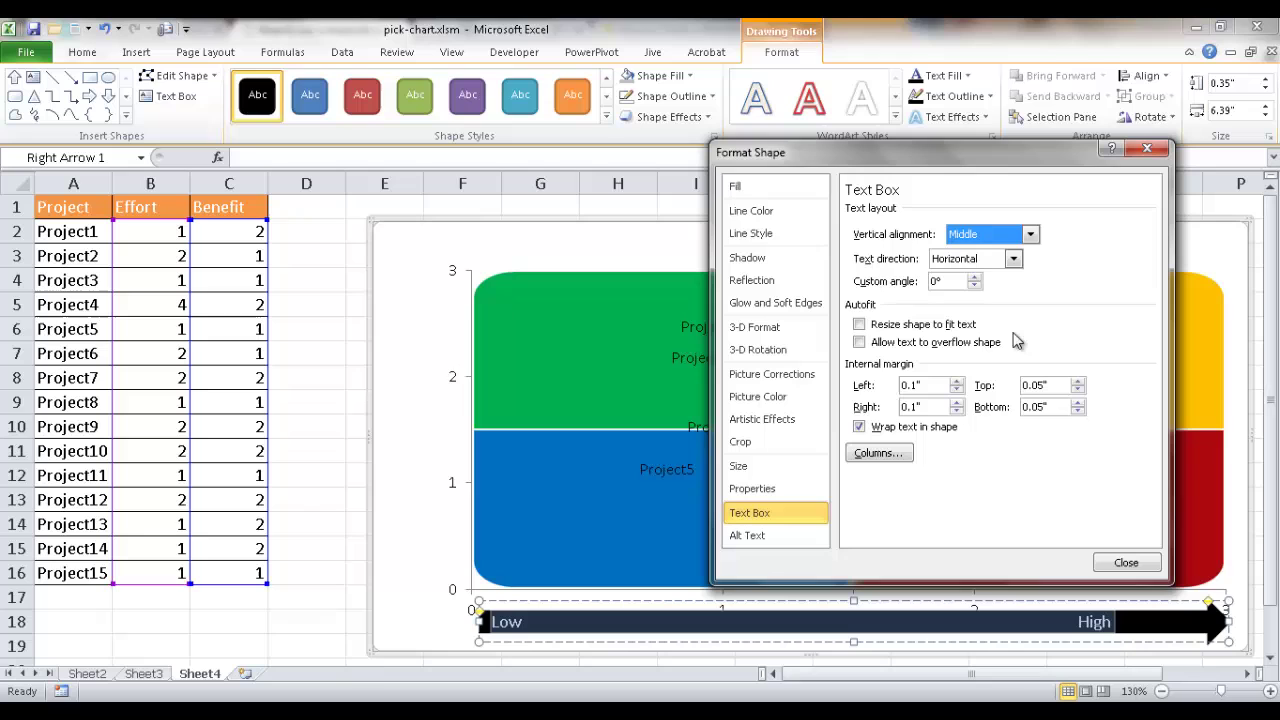
click(1127, 564)
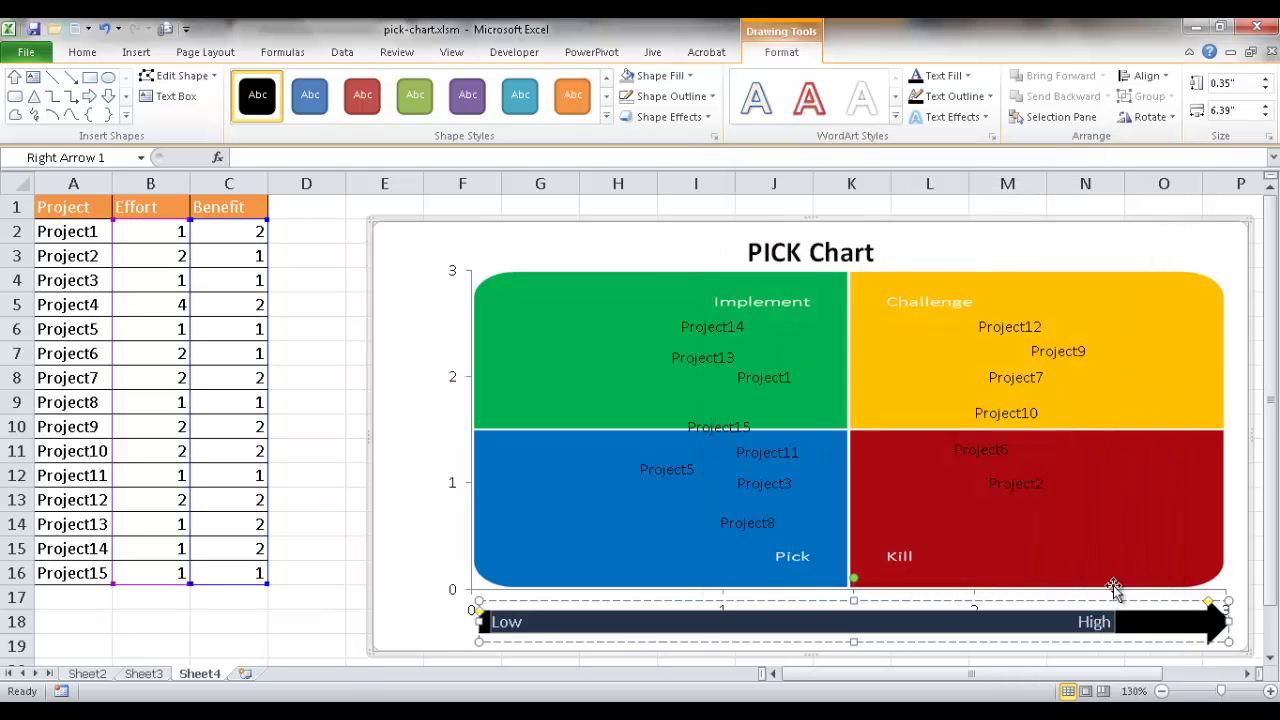
click(1076, 619)
key(Return)
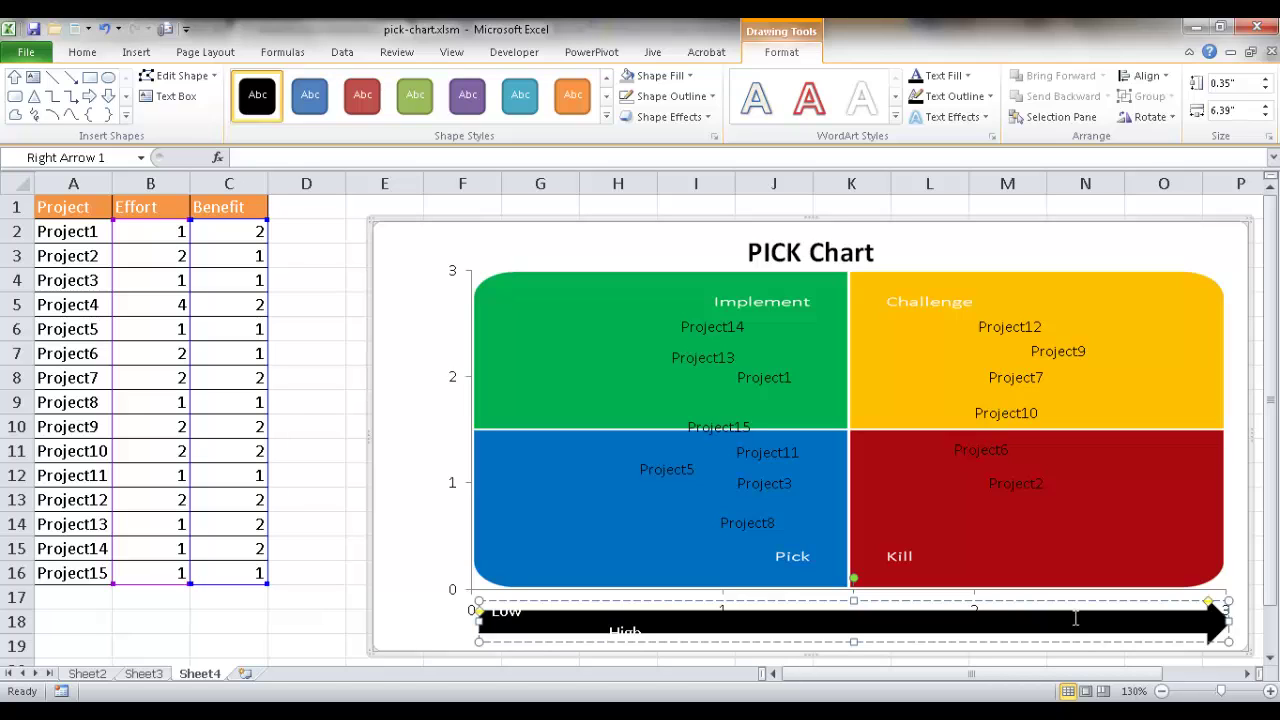
key(BackSpace)
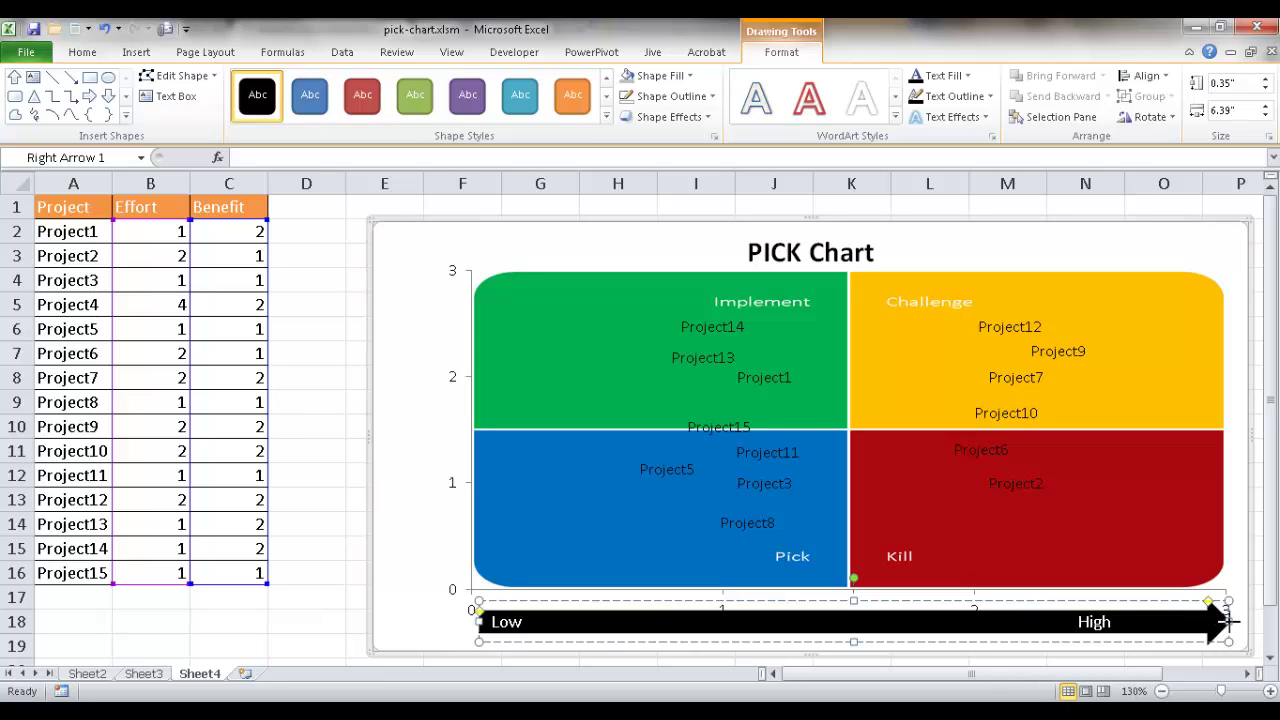
- Shorten the black arrow to about 6.11" wide and fit it between the ends of the horizontal axis
drag(1234, 622, 1185, 621)
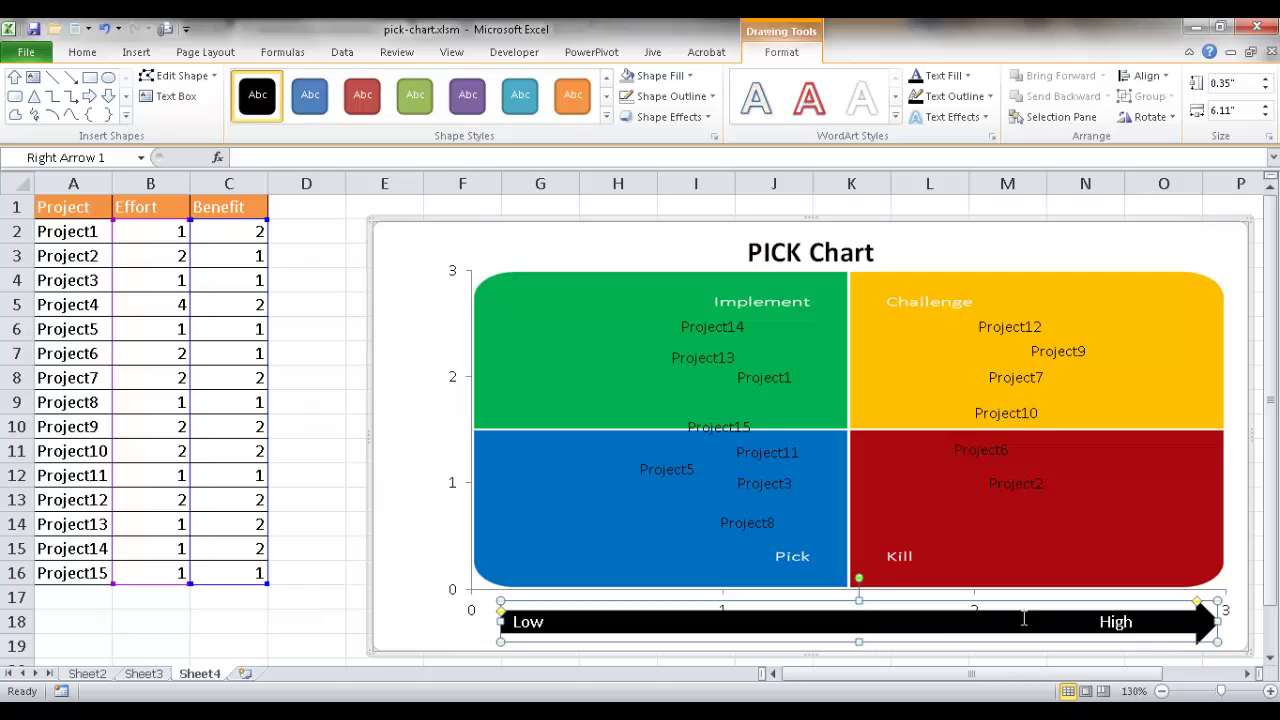